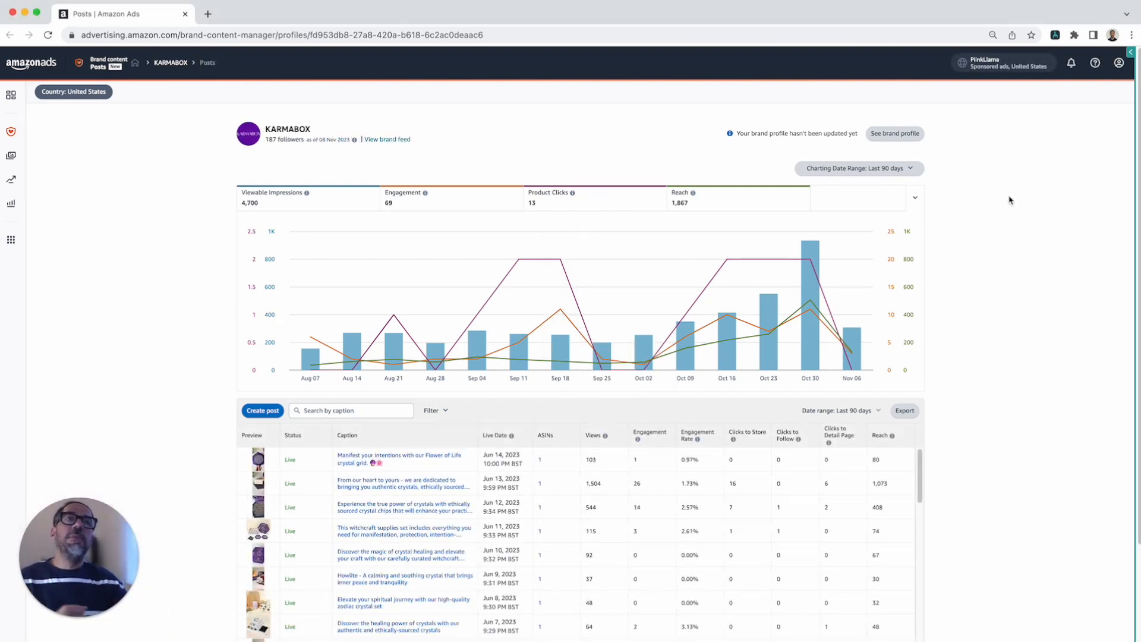
View the calendar of the Charting Date Range filter above the chart and close it without saving.
click(875, 171)
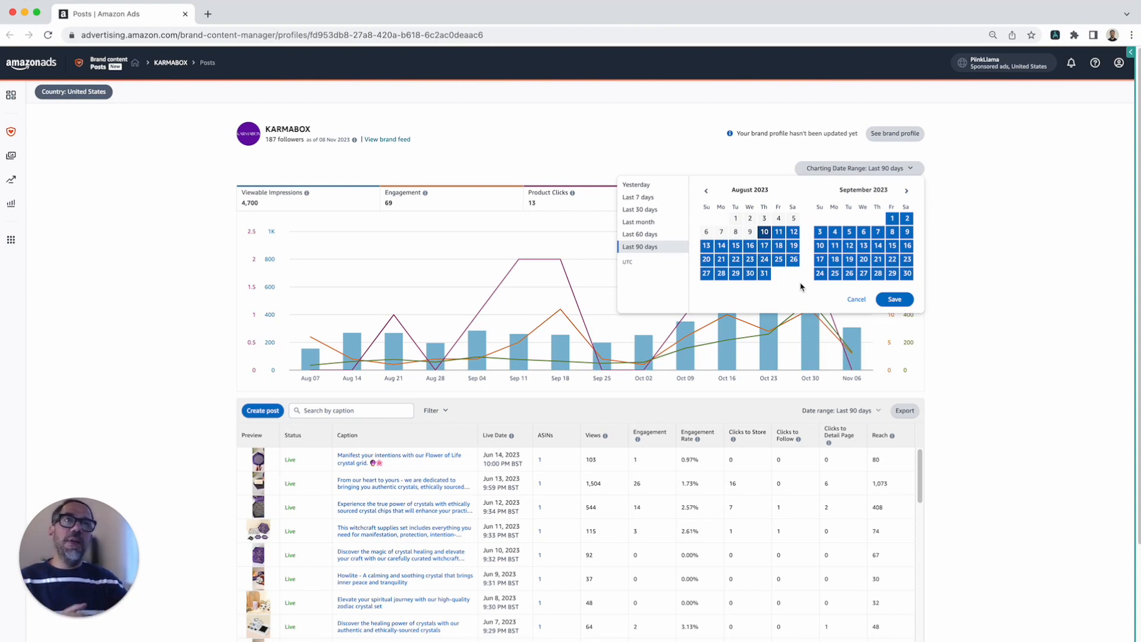
click(958, 246)
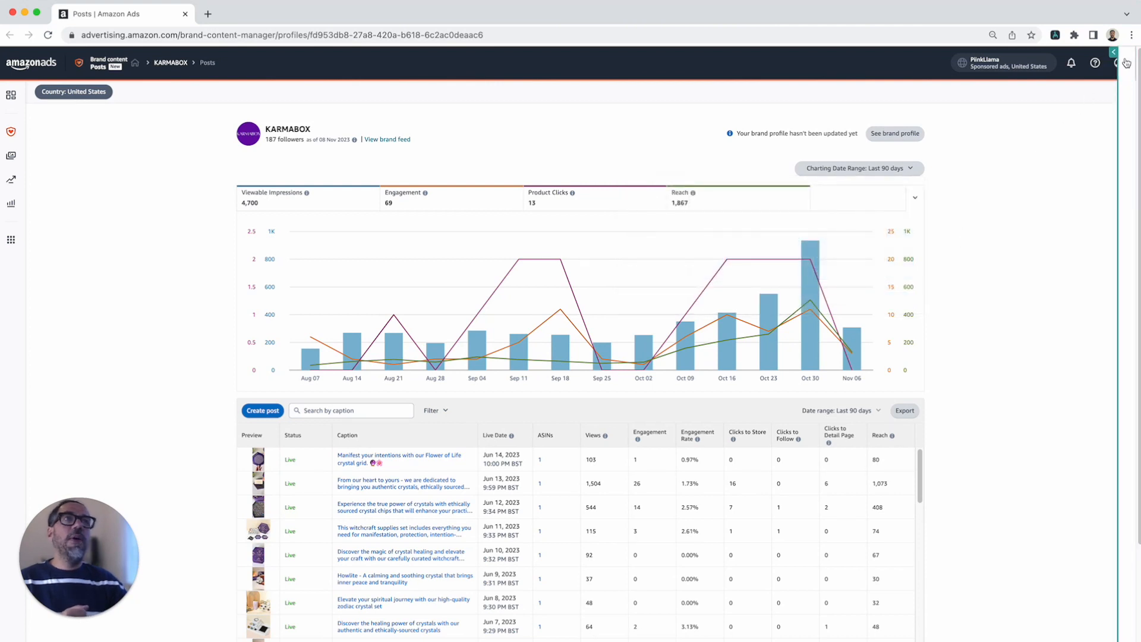
Run the Date picker automation with the desktop app without an output step, and close the bot's browser window.
click(1126, 62)
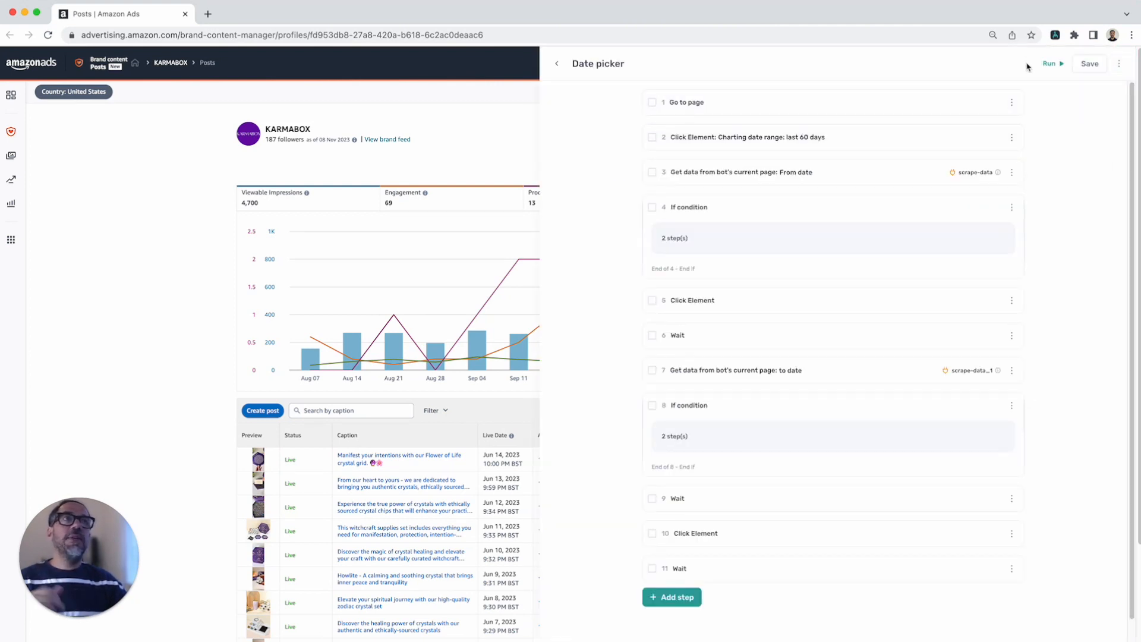
click(1045, 65)
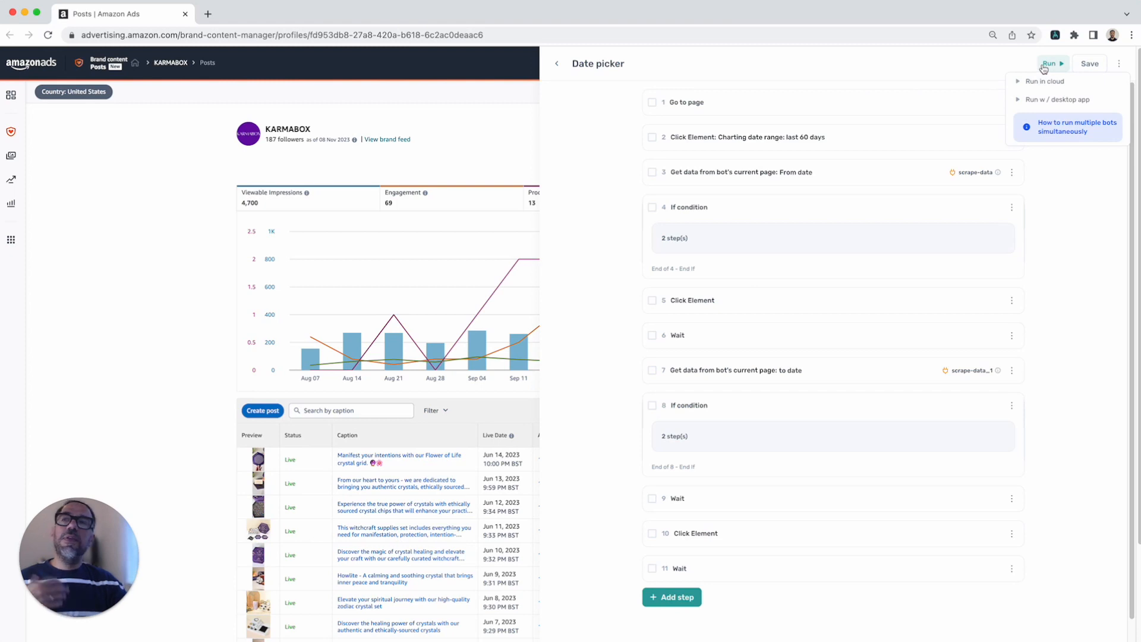
click(1034, 99)
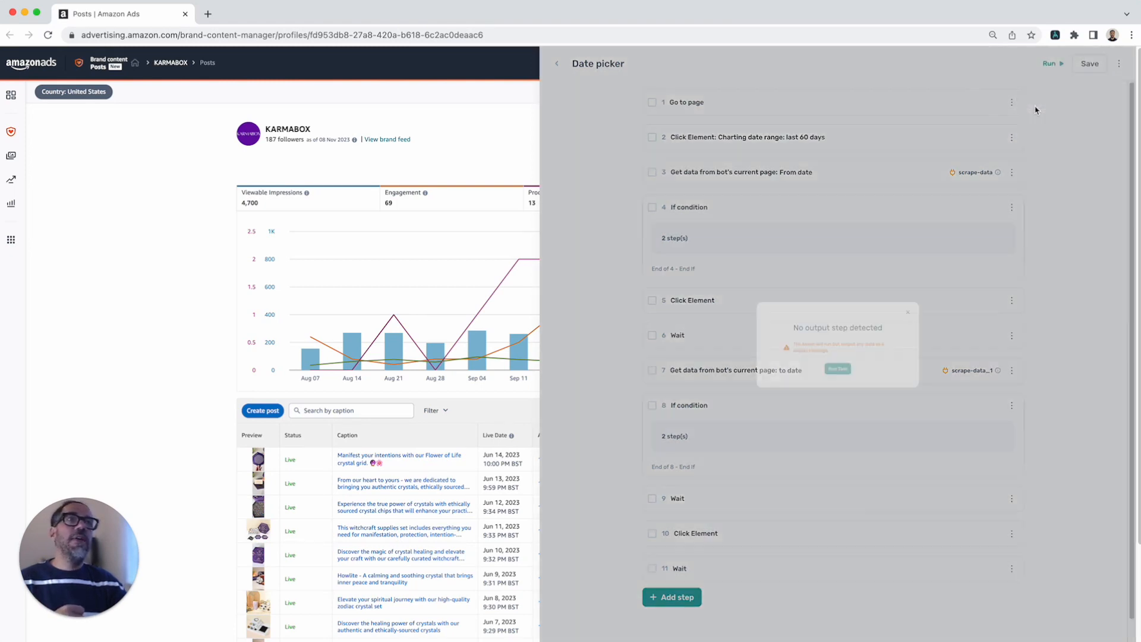
click(838, 386)
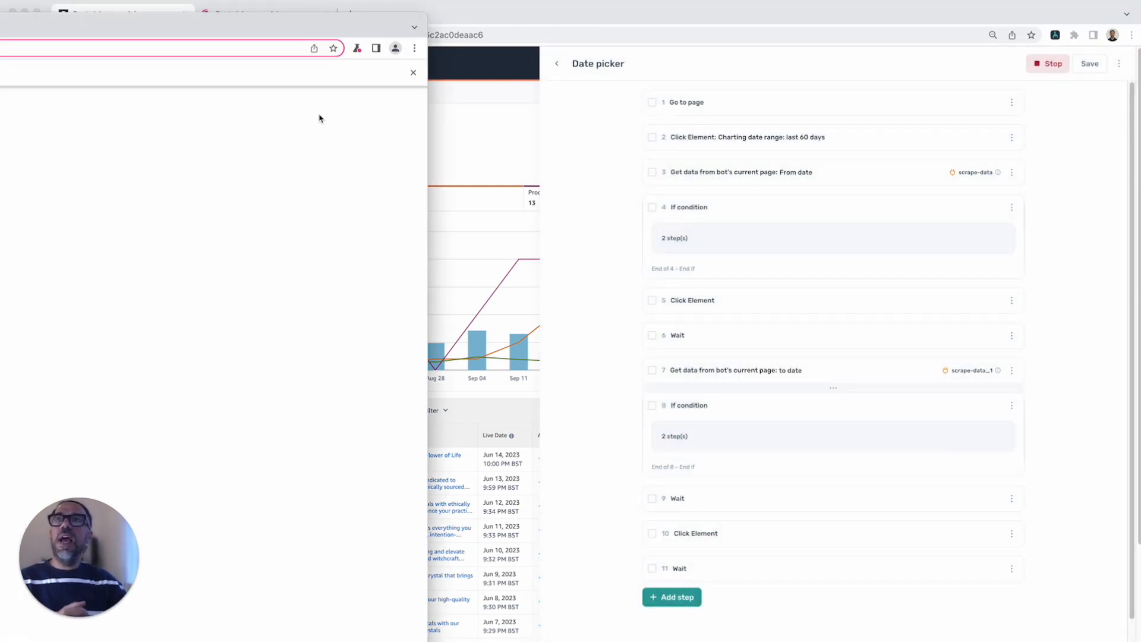
drag(266, 14, 834, 6)
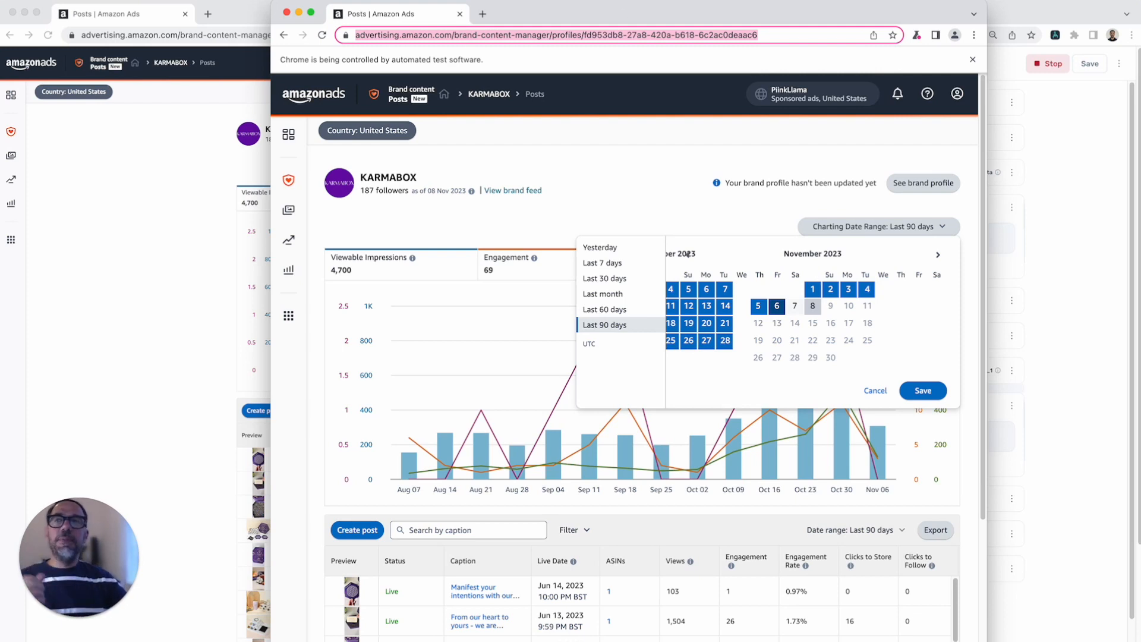
click(286, 13)
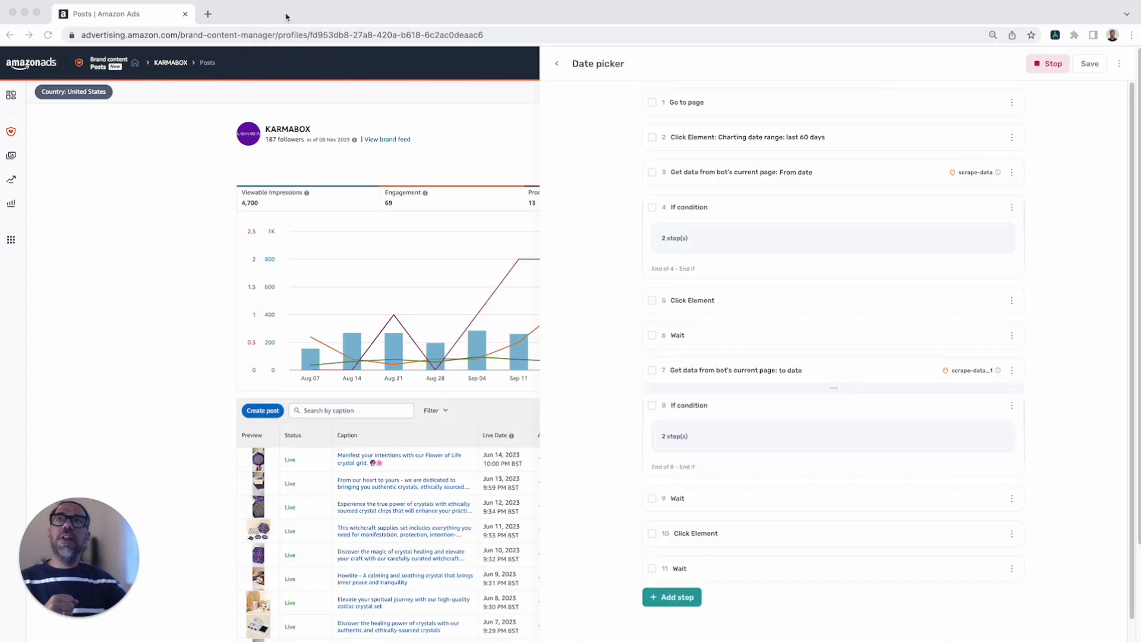
Expand the first If condition and the Go to page step, dismiss the data previews and stop the running automation.
click(793, 239)
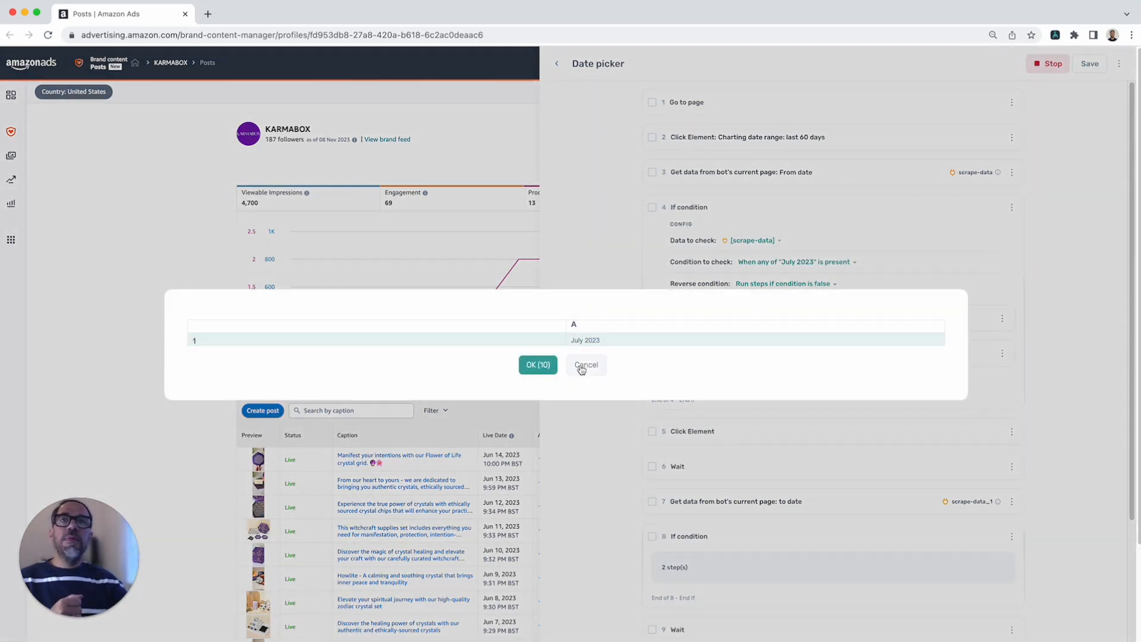
click(581, 367)
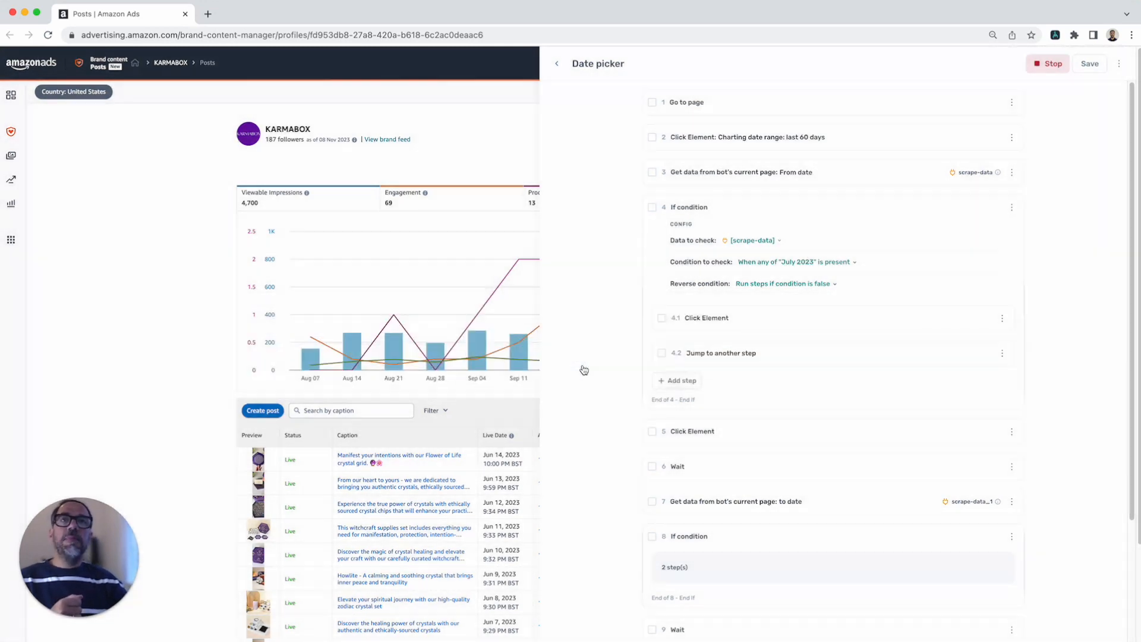
click(761, 116)
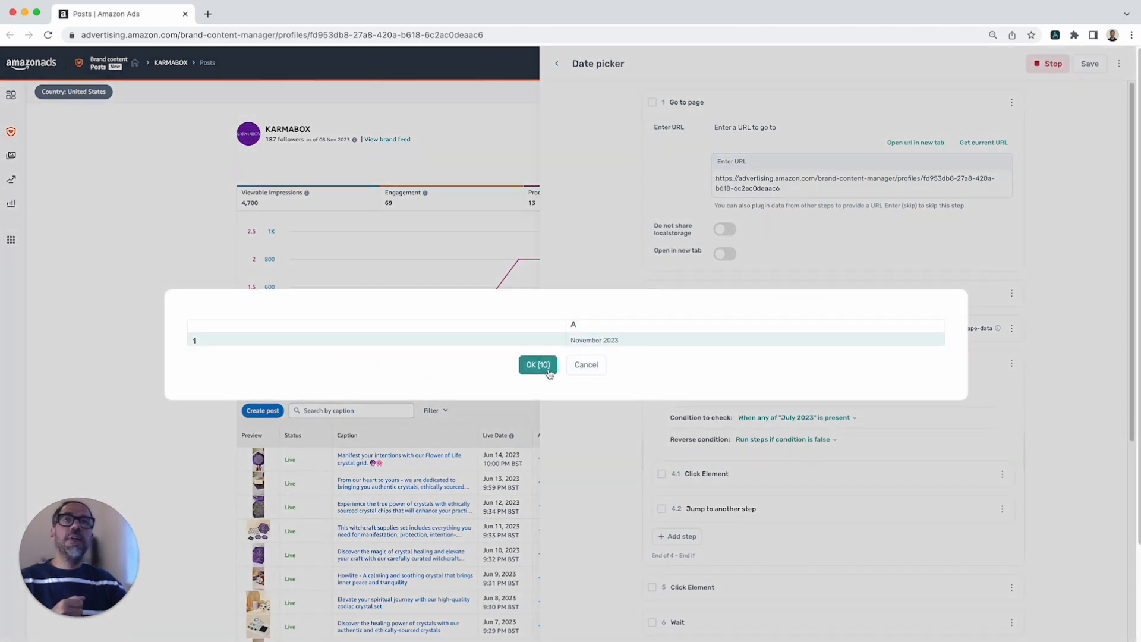
click(545, 362)
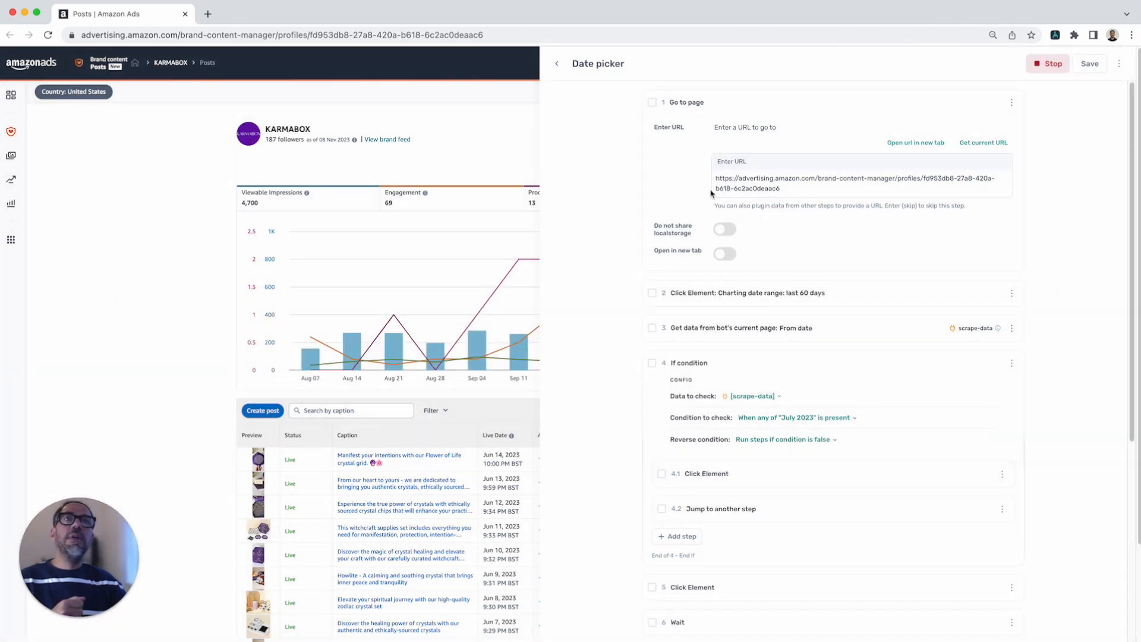
scroll(761, 409, down, 5)
click(1034, 65)
scroll(811, 395, up, 5)
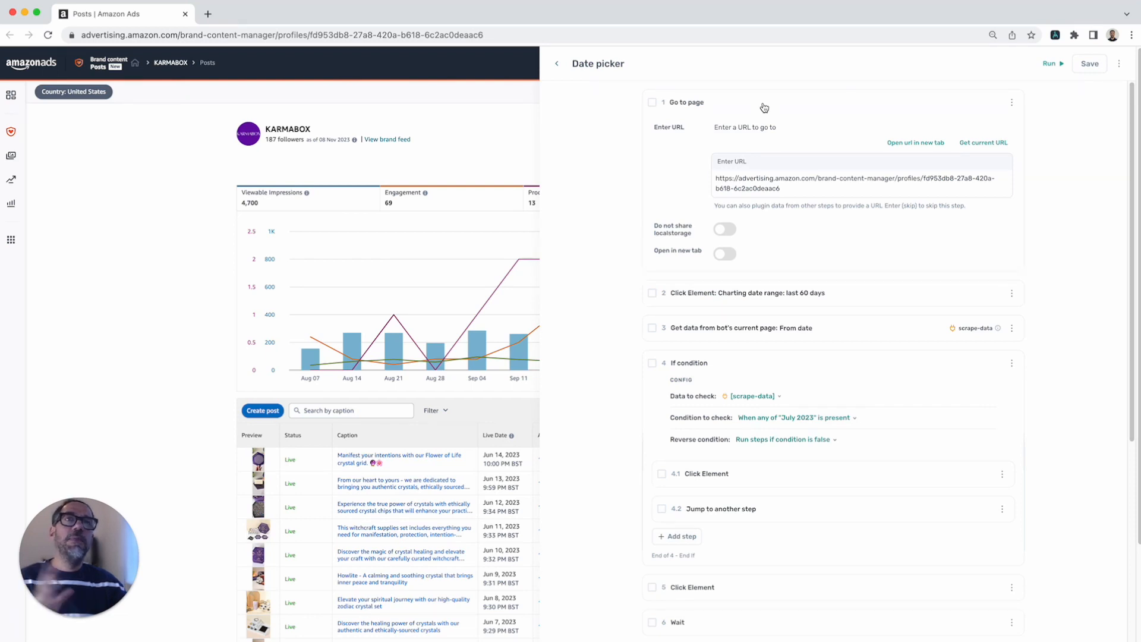
Review the element selection of the charting date range Click Element step, and expand the settings of the From date data step.
click(836, 297)
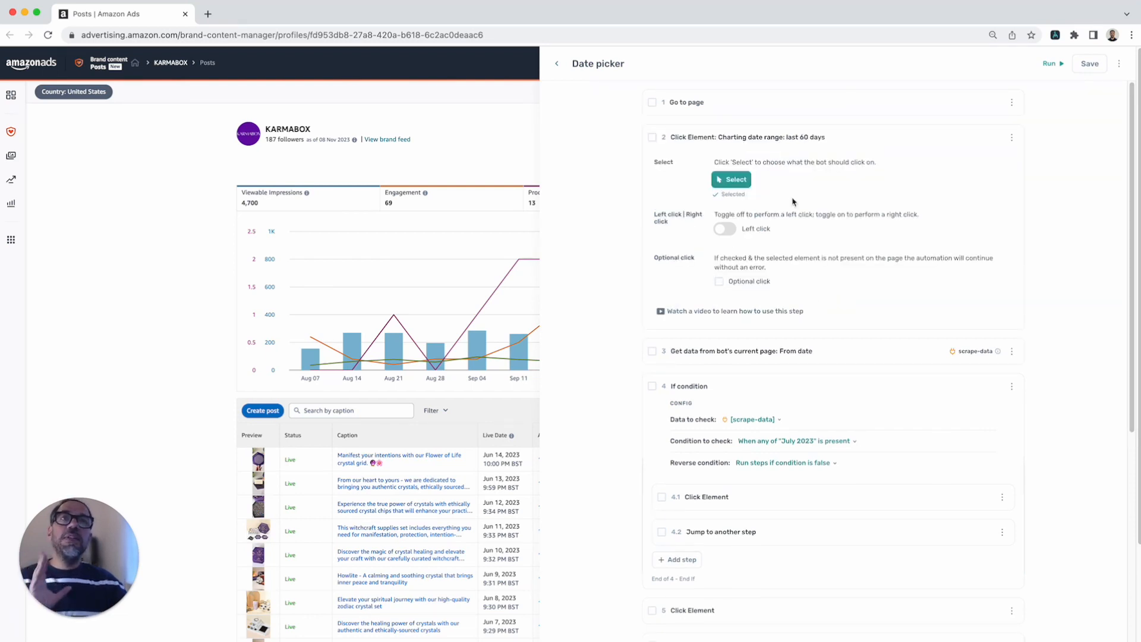
click(733, 181)
click(843, 172)
click(1123, 632)
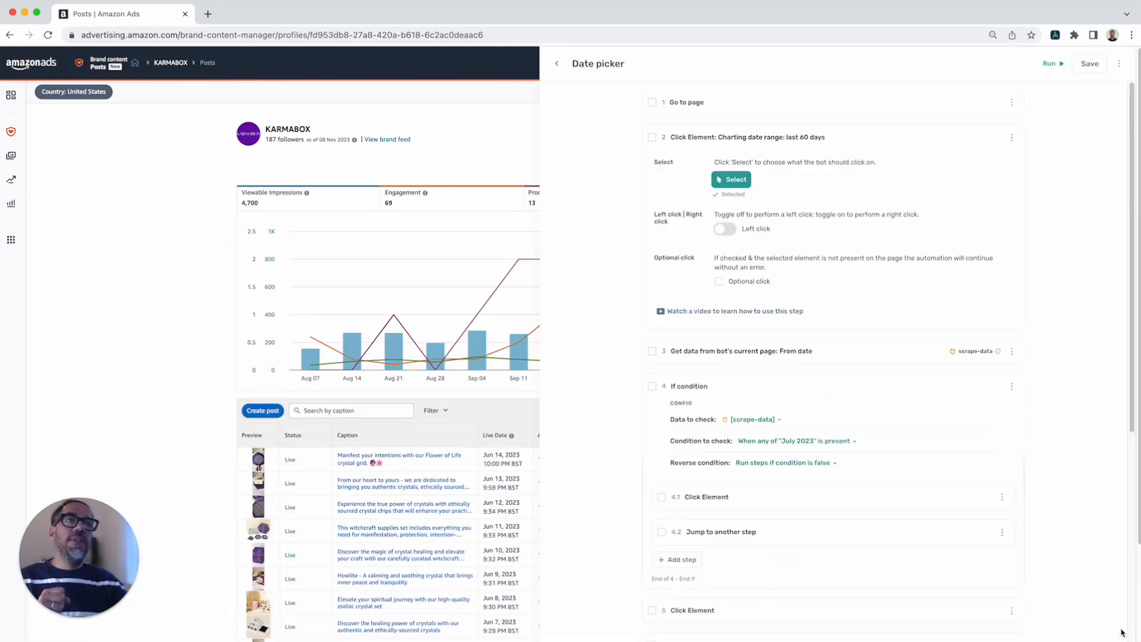
click(884, 141)
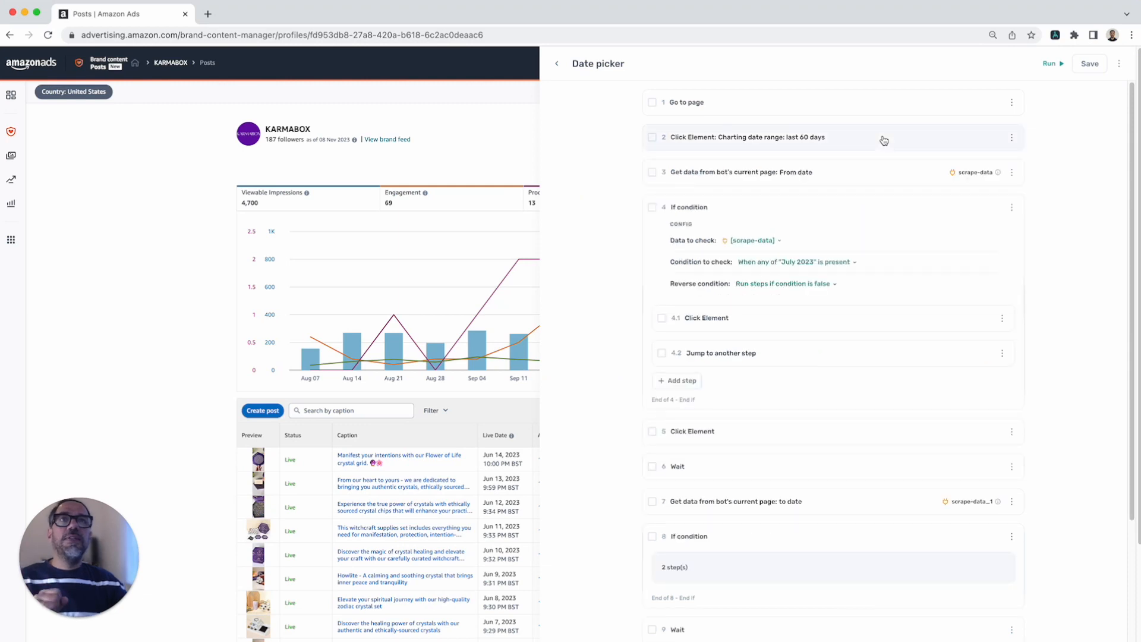
click(863, 179)
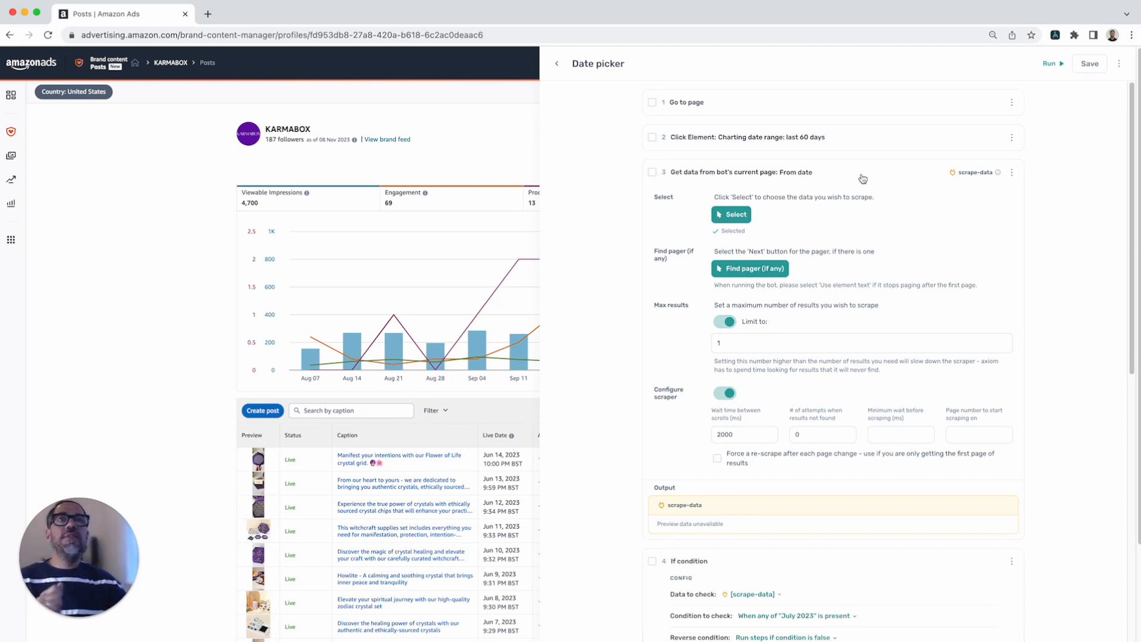
Hide the automation panel and try to inspect the page while the charting date range calendar is open.
click(536, 53)
click(879, 167)
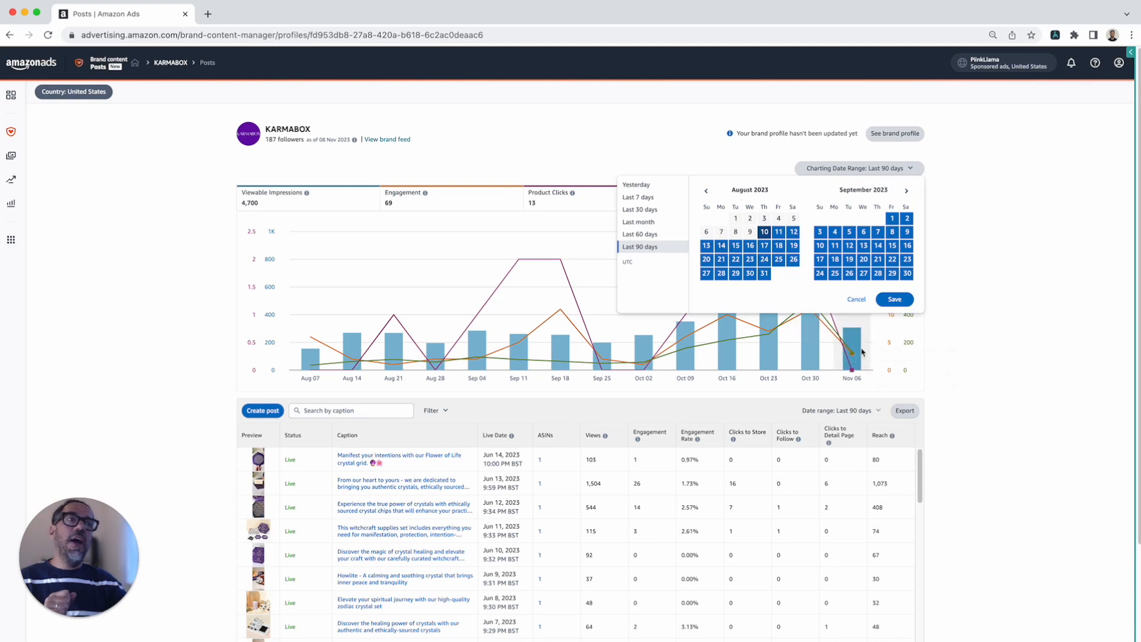
right_click(969, 300)
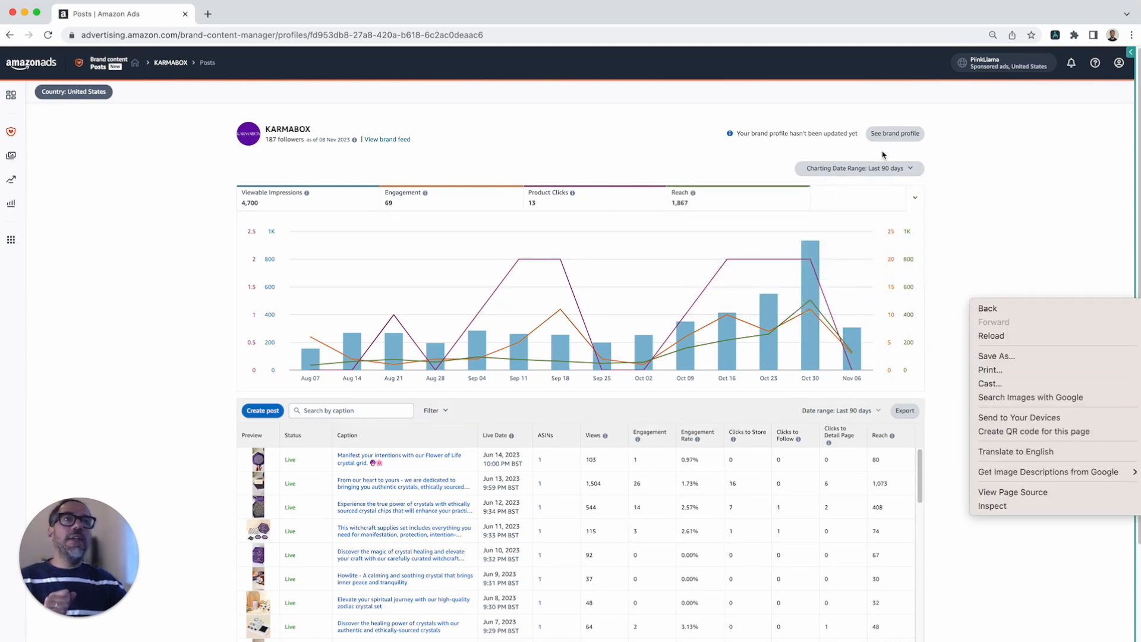
click(882, 172)
click(884, 173)
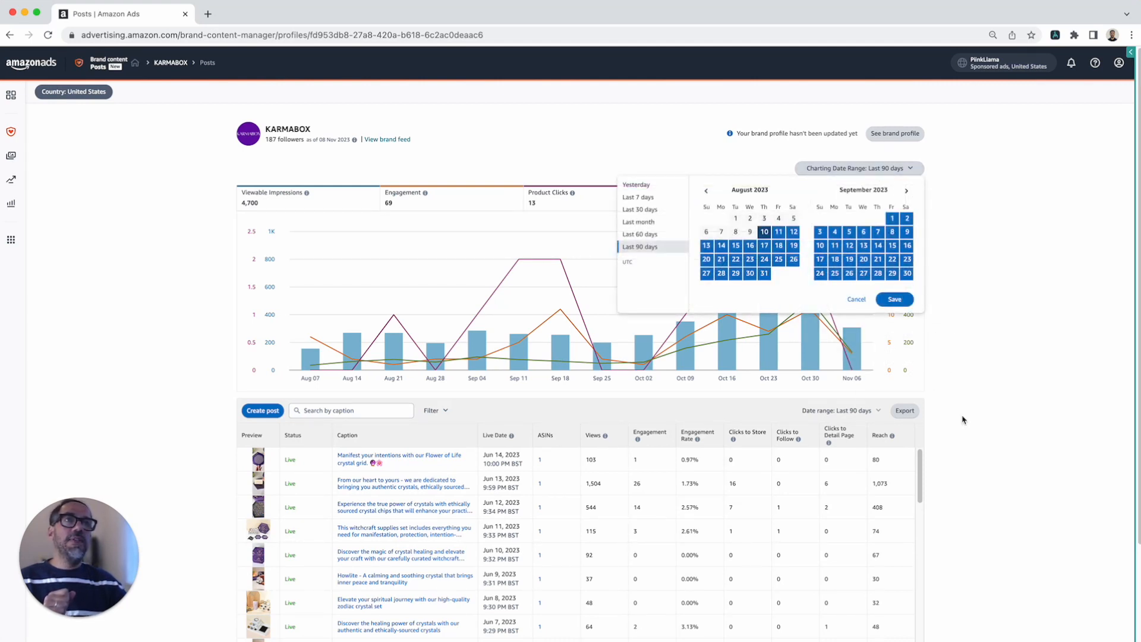
right_click(989, 502)
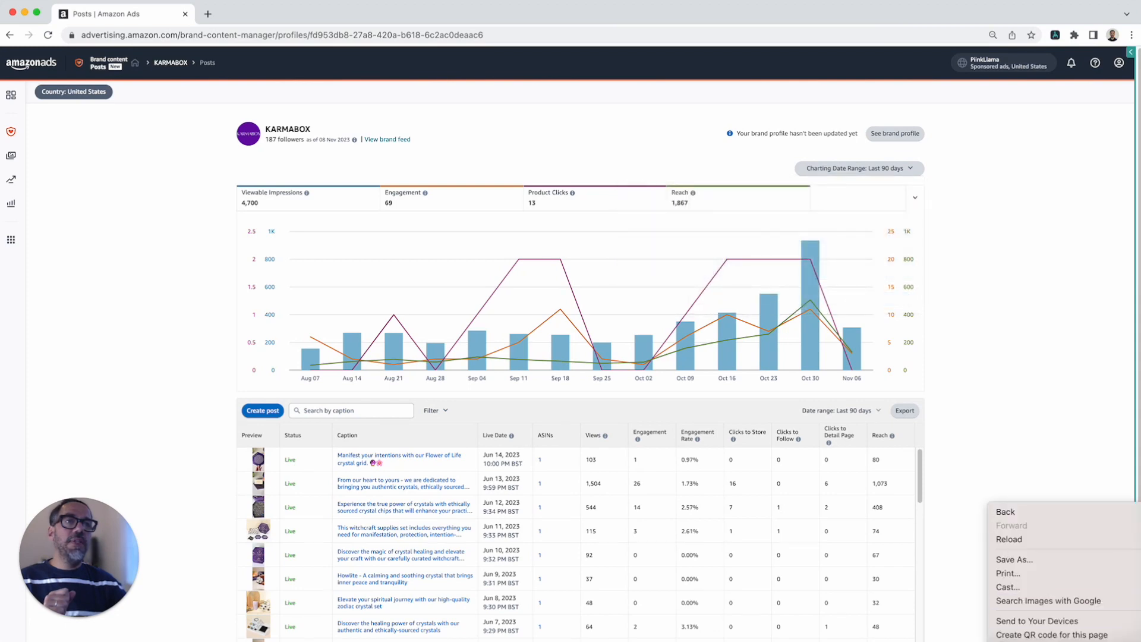
Inspect the Charting Date Range button in the developer tools and reopen its calendar alongside them.
click(1022, 641)
click(565, 311)
click(564, 314)
click(849, 188)
click(842, 168)
click(857, 173)
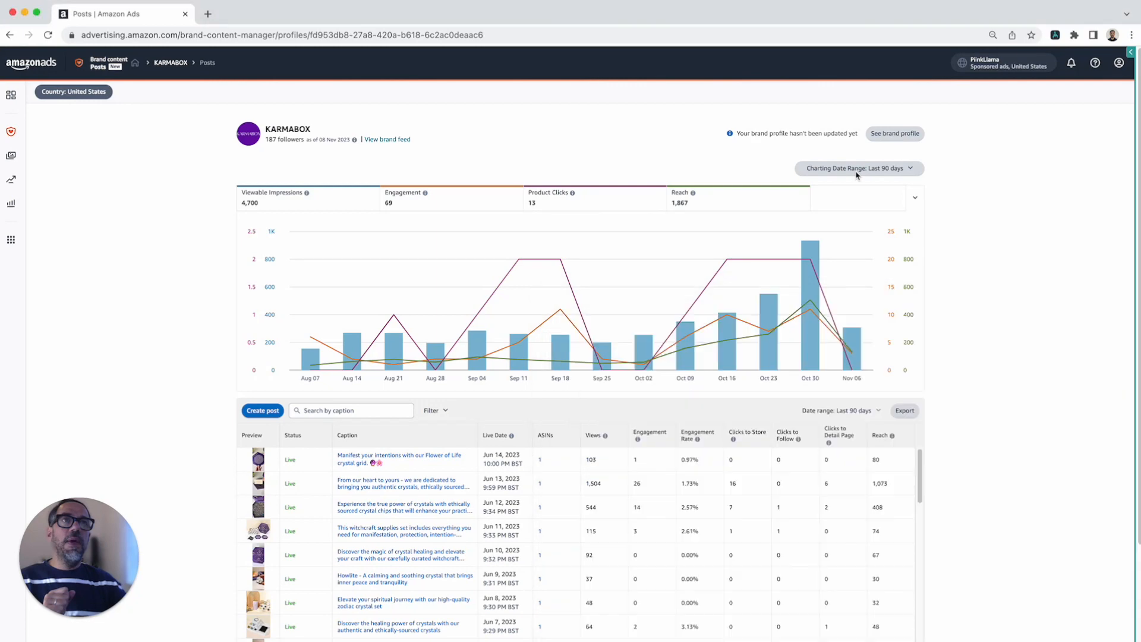
click(856, 174)
click(1140, 356)
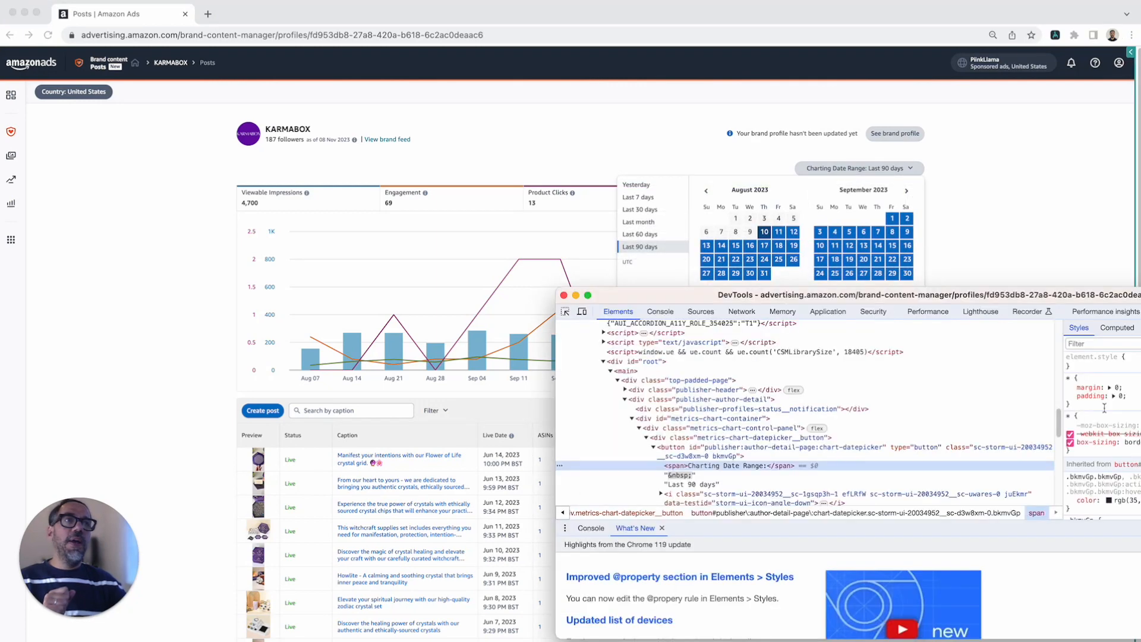
Inspect the calendar's DayPicker container and expand its transition container and navigation elements in the page markup.
click(566, 311)
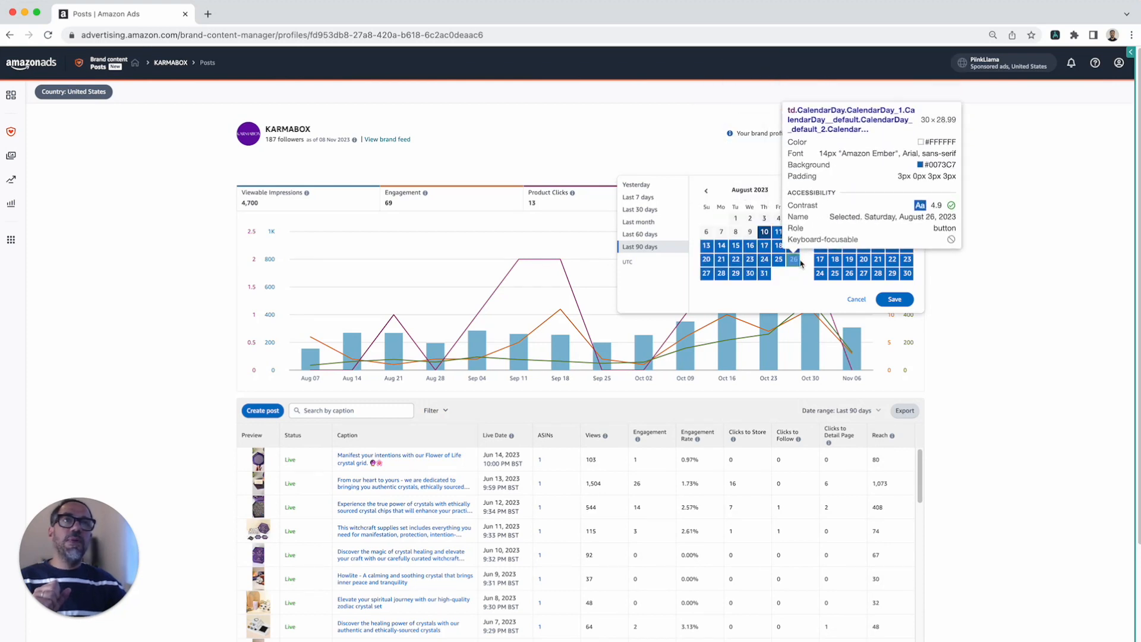
click(802, 285)
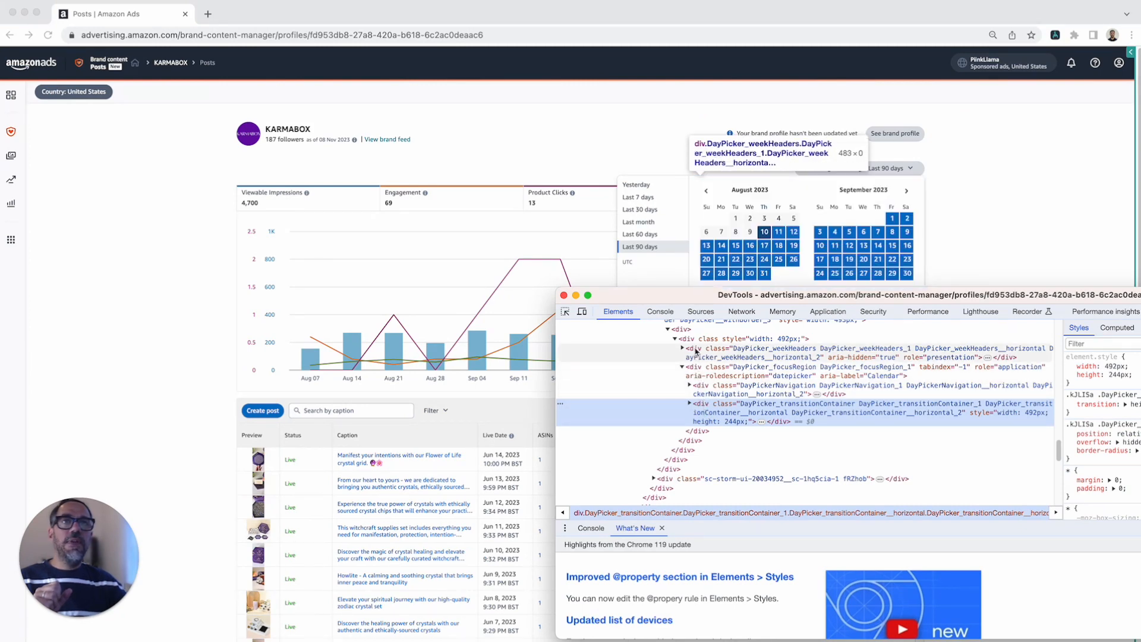
click(685, 368)
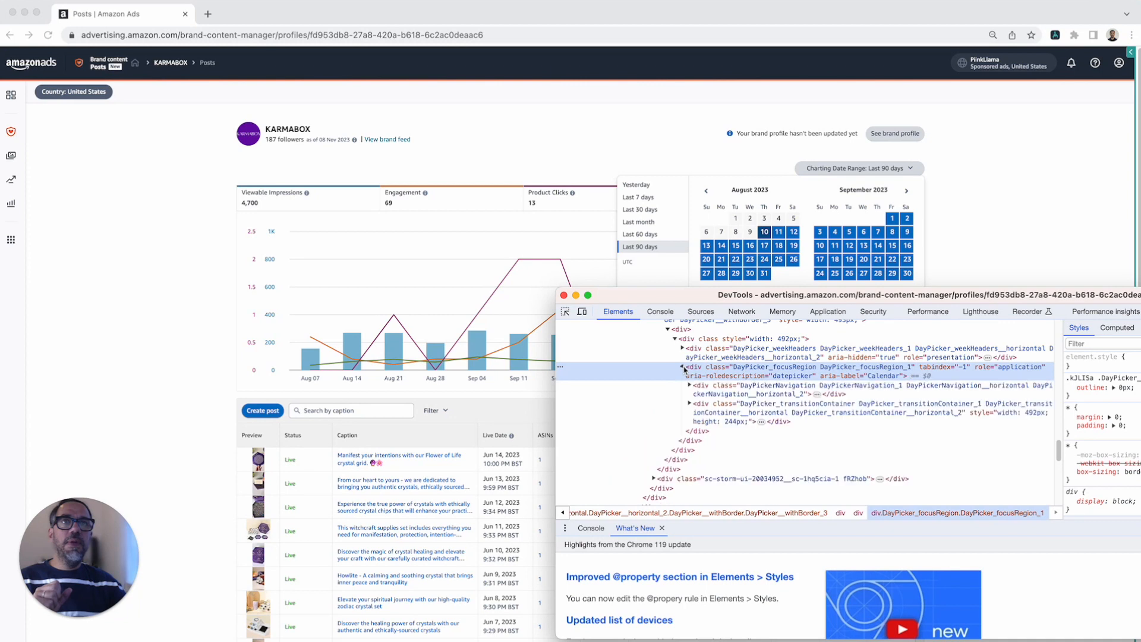
click(702, 392)
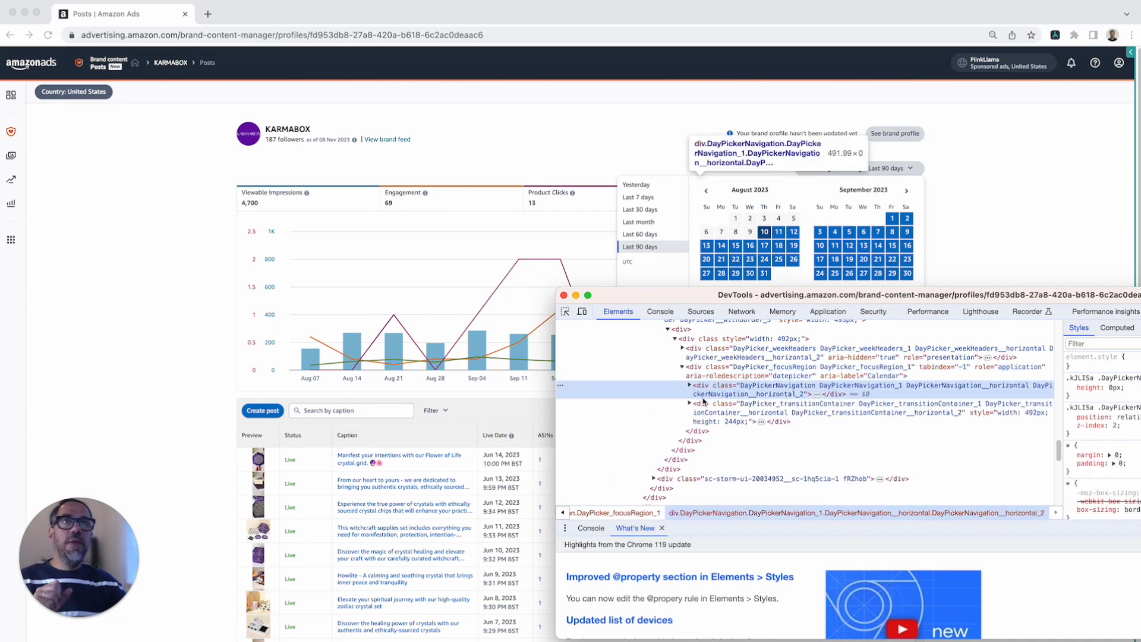
click(695, 407)
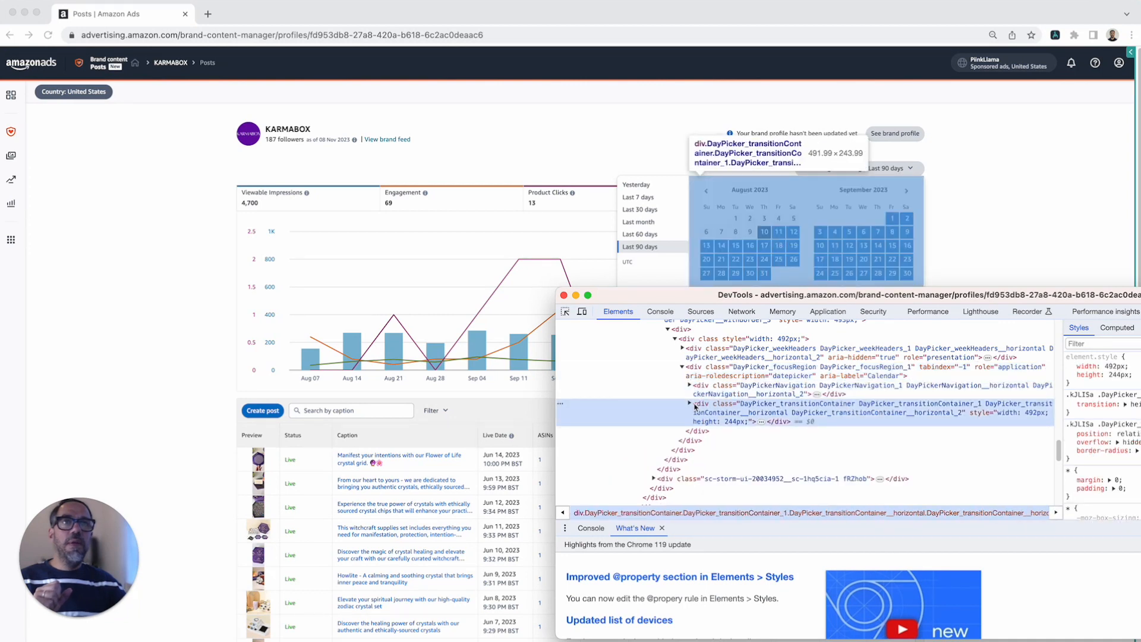
click(693, 405)
click(690, 385)
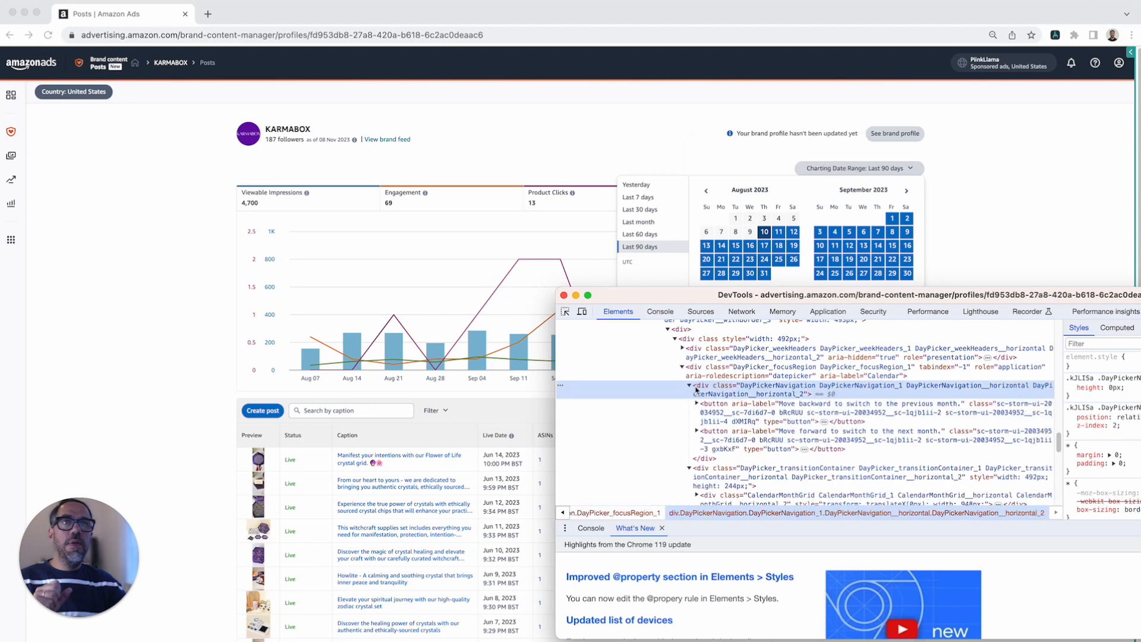
Inspect the August 2023 caption, collapse its month element and examine the sibling CalendarMonthGrid month elements, including the hidden ones.
click(570, 317)
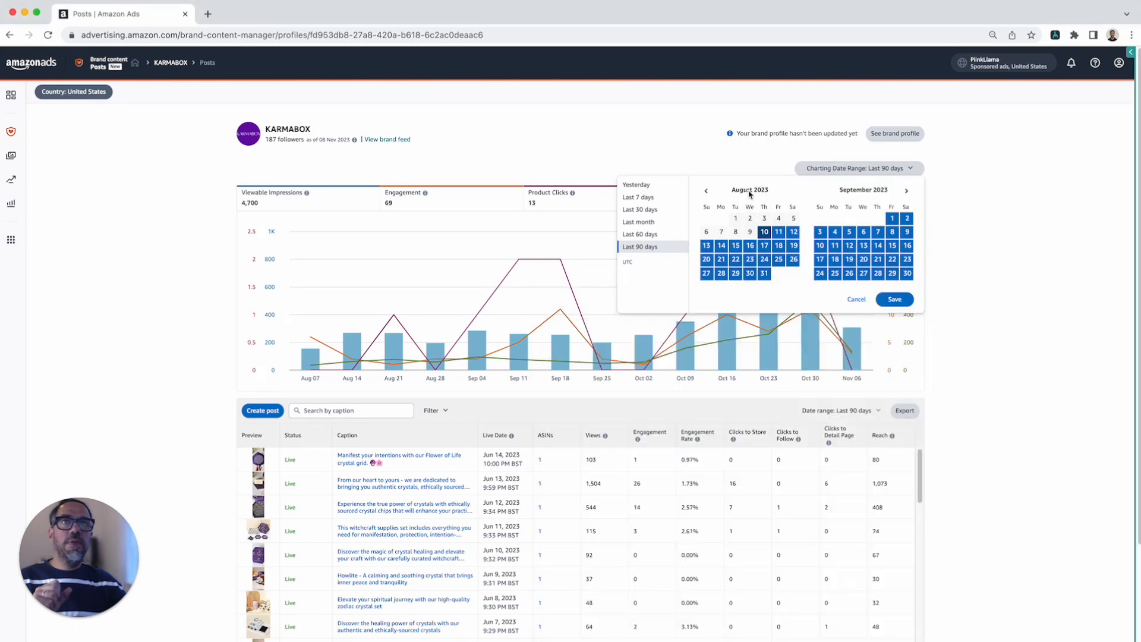
click(750, 190)
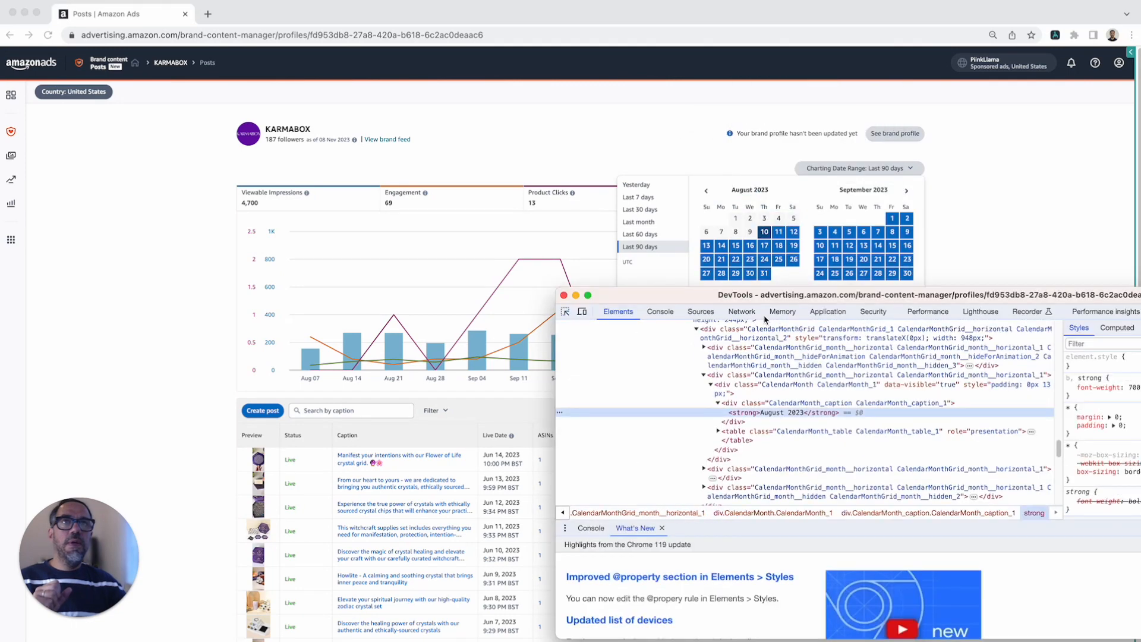
click(705, 375)
scroll(722, 369, up, 2)
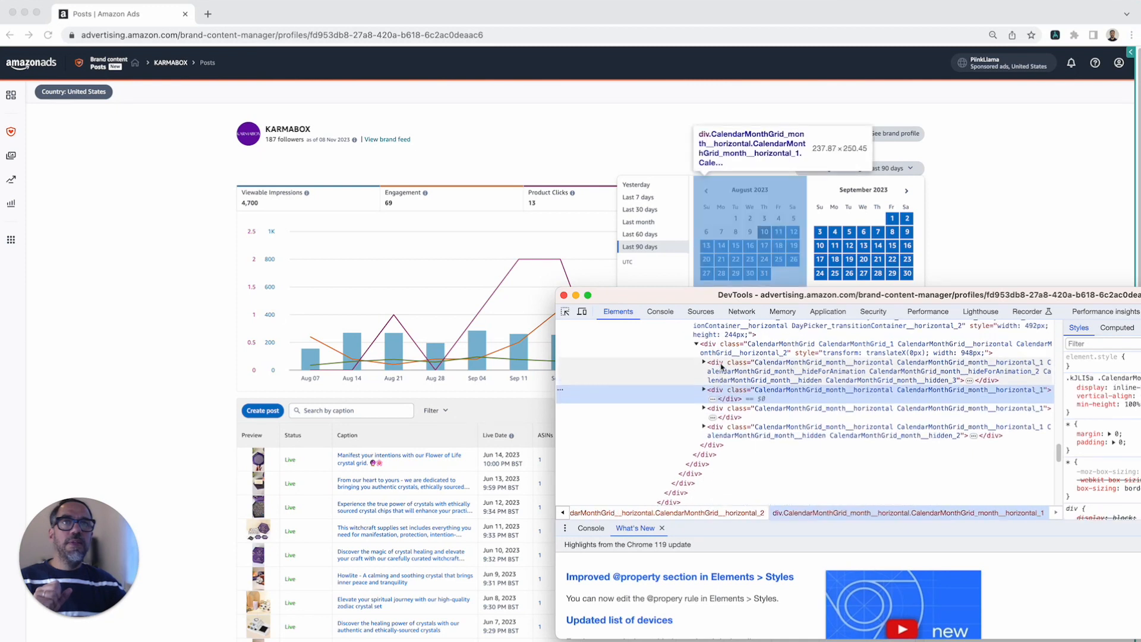
click(730, 398)
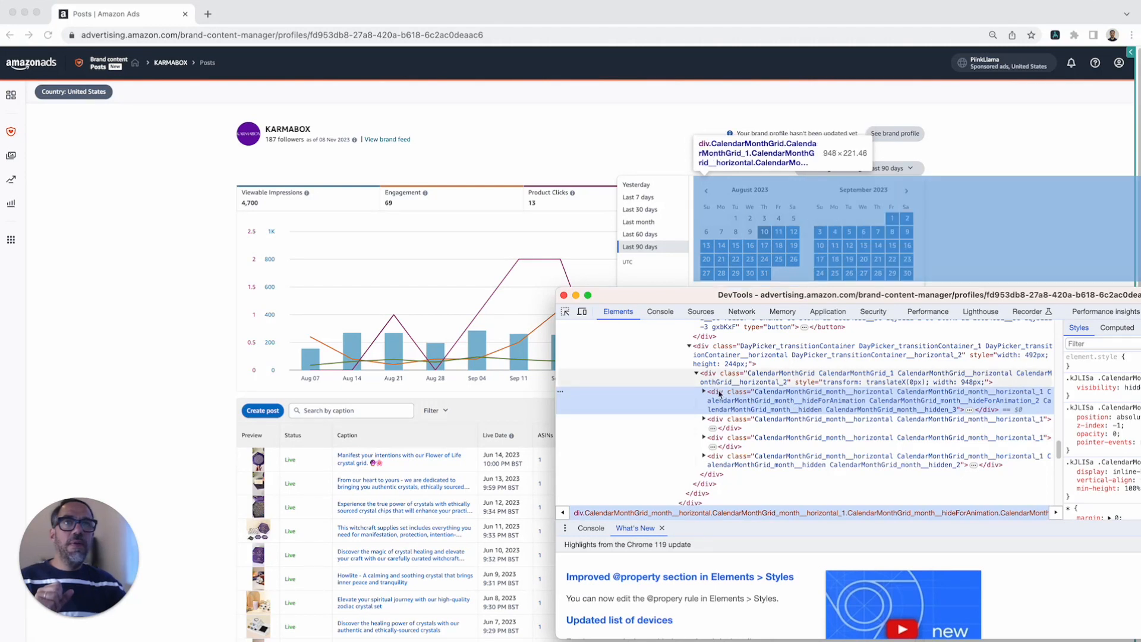
click(722, 443)
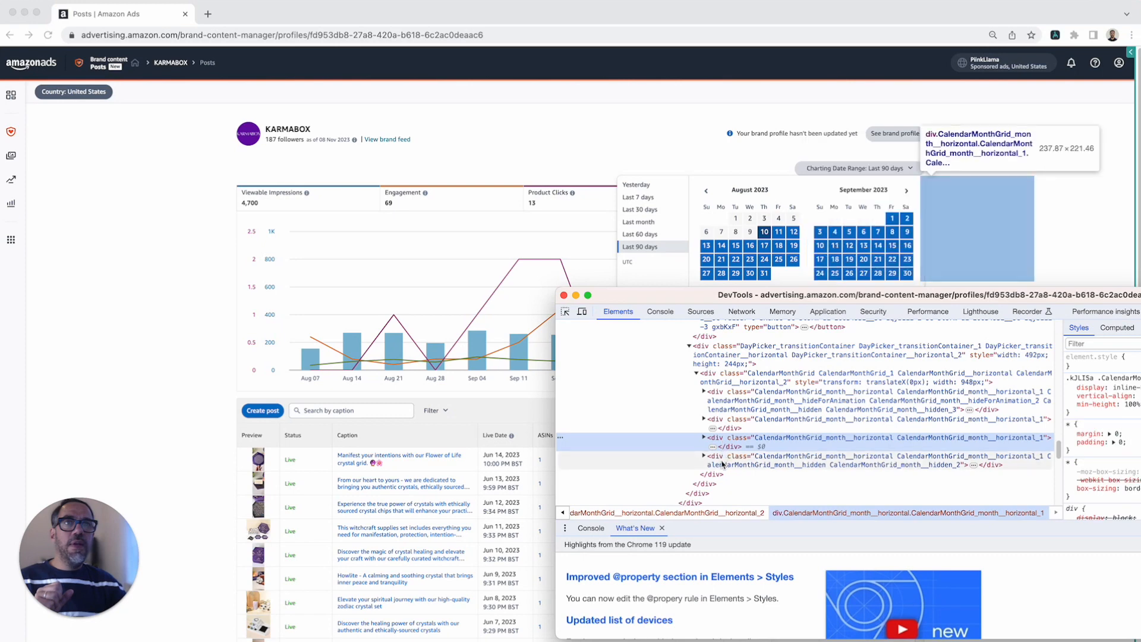
click(723, 465)
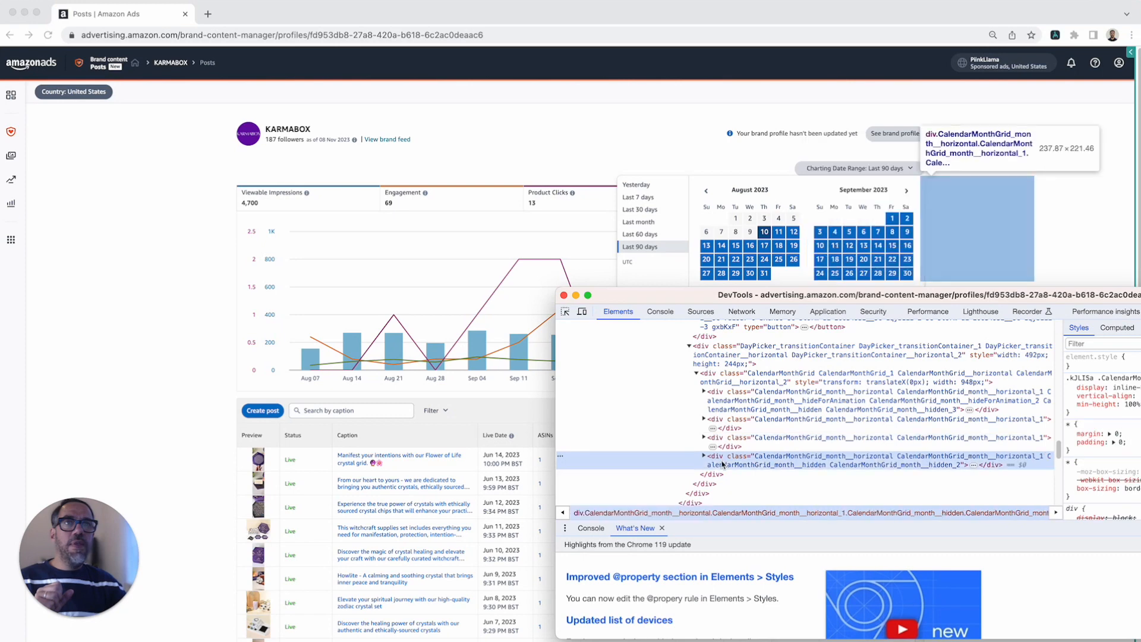
Compare the first hidden month element and its parent CalendarMonthGrid element with the months displayed in the calendar.
click(718, 393)
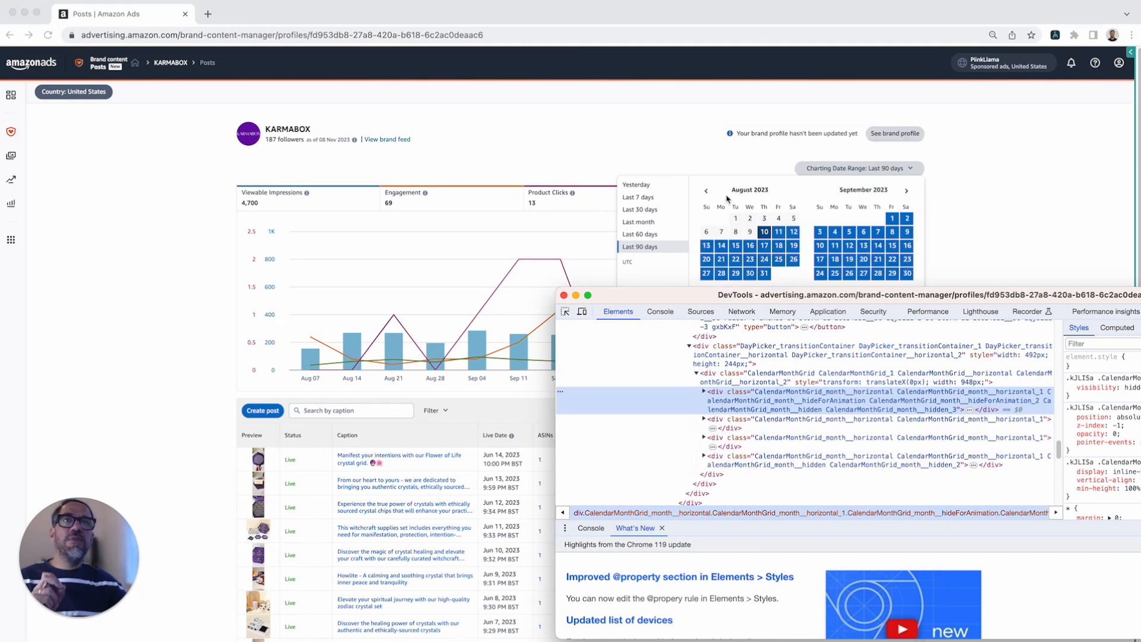
click(762, 190)
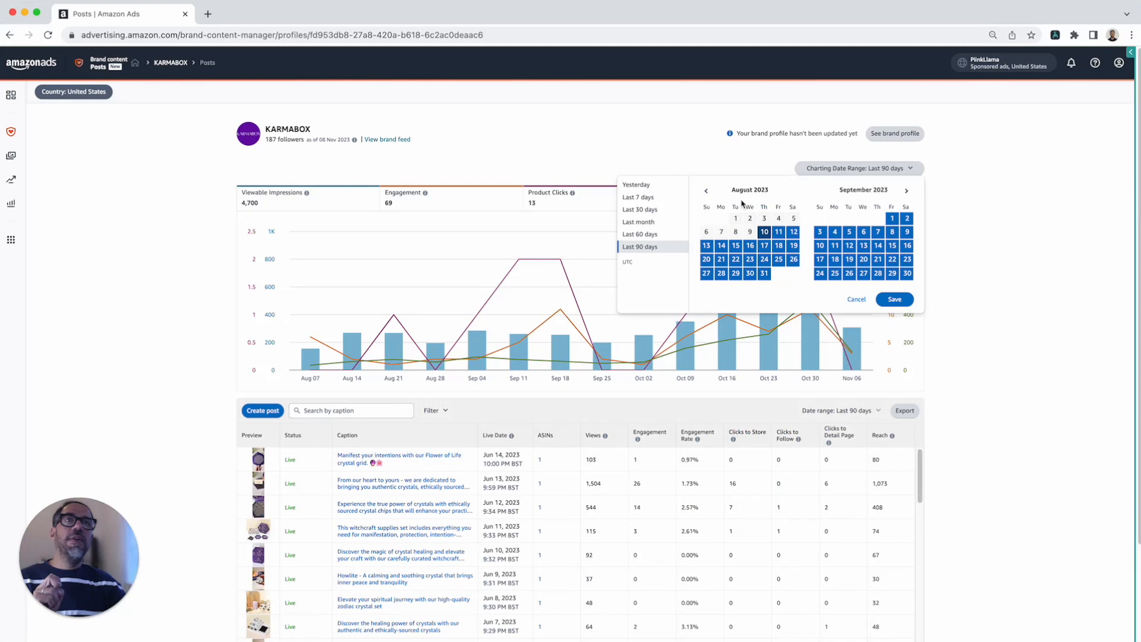
click(1139, 367)
scroll(717, 352, up, 1)
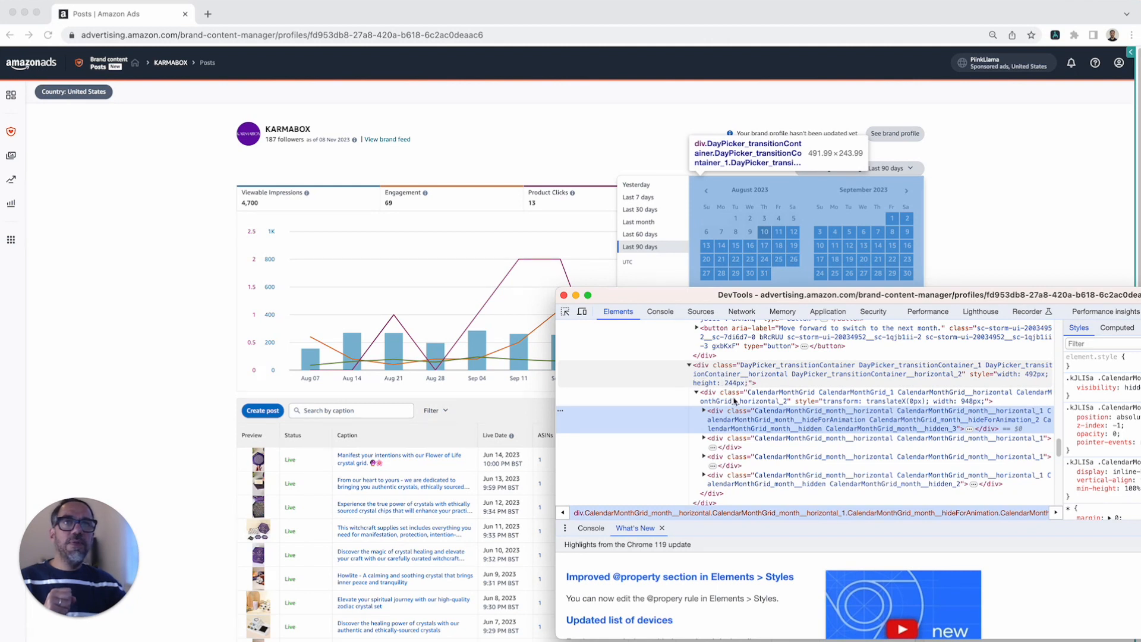
click(772, 394)
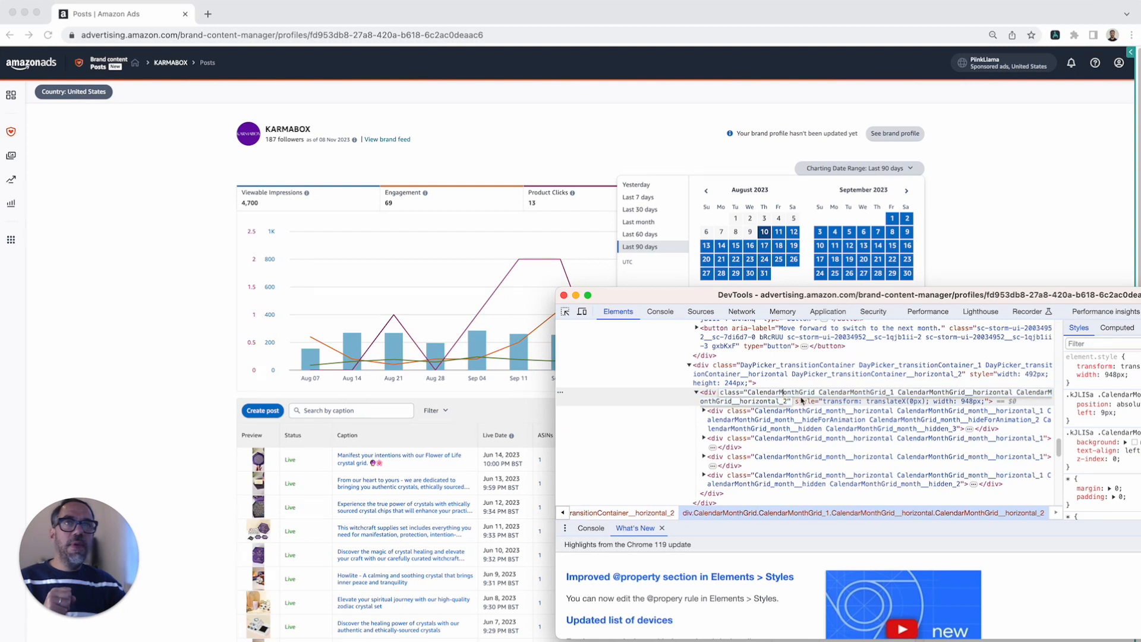
click(770, 425)
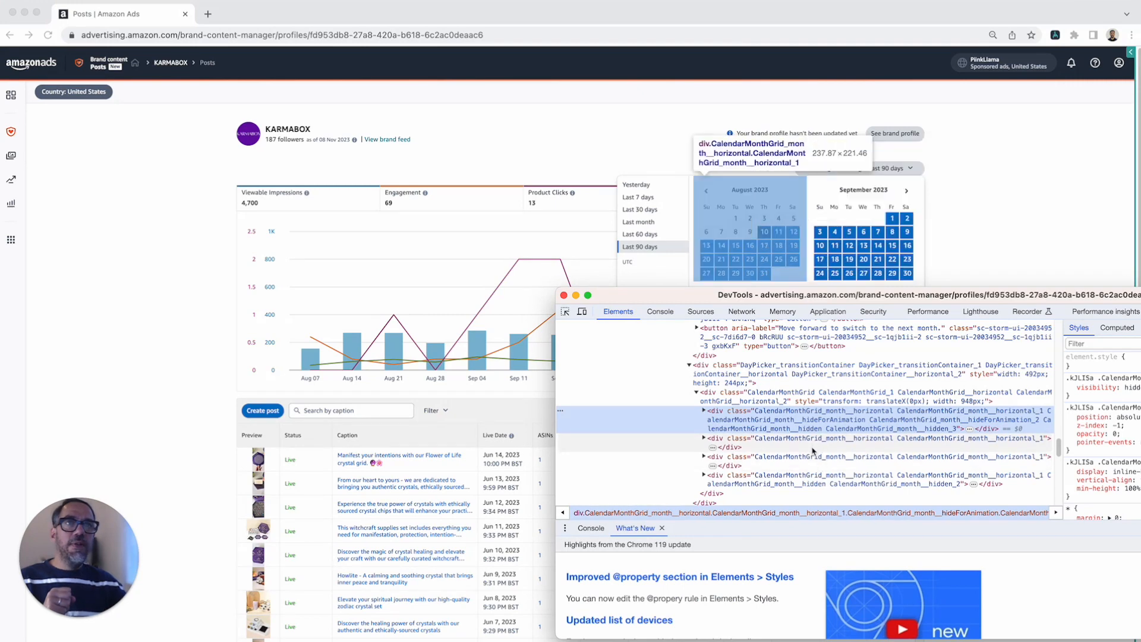
Expand the first hidden month element, highlight its CalendarMonthGrid_month__horizontal class and expand the nested CalendarMonth element.
double_click(767, 418)
double_click(772, 417)
click(766, 416)
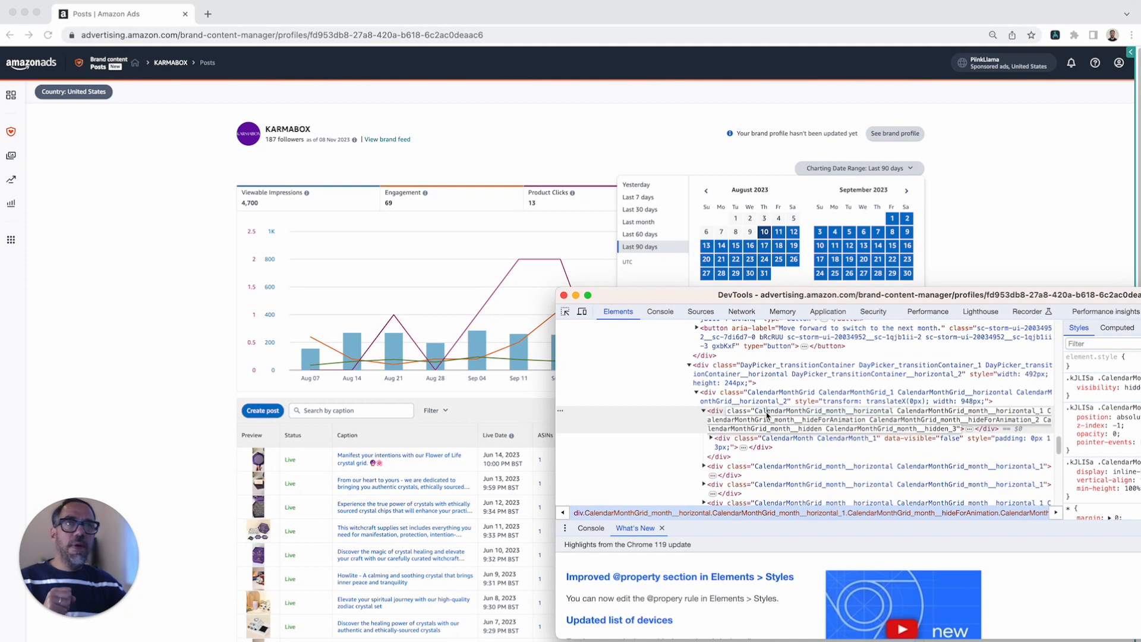
drag(757, 415, 896, 415)
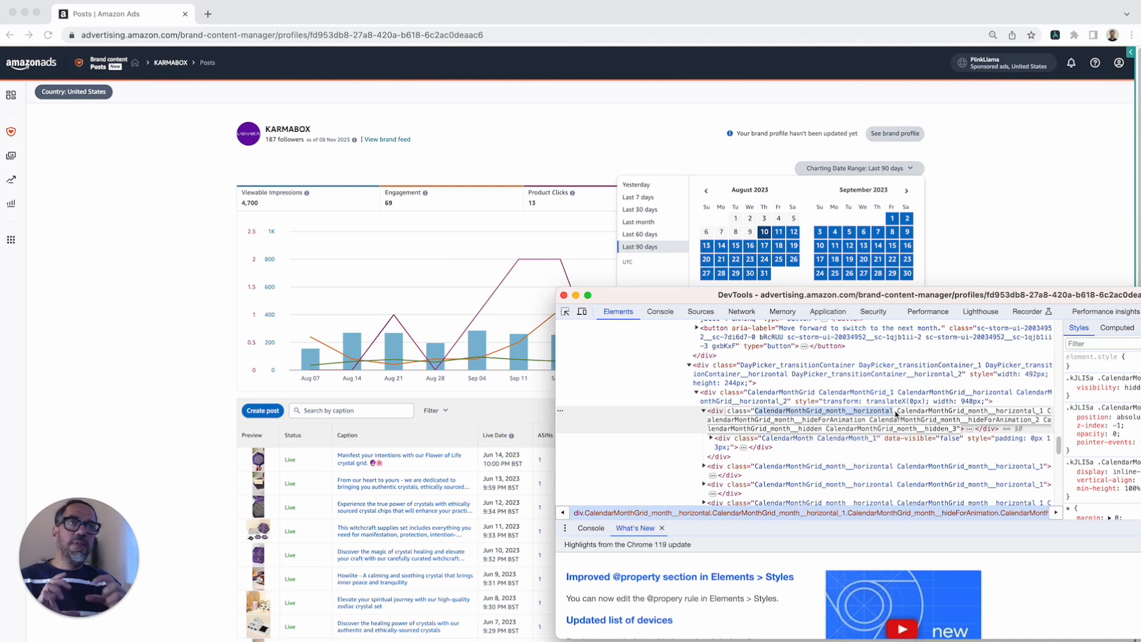
click(867, 457)
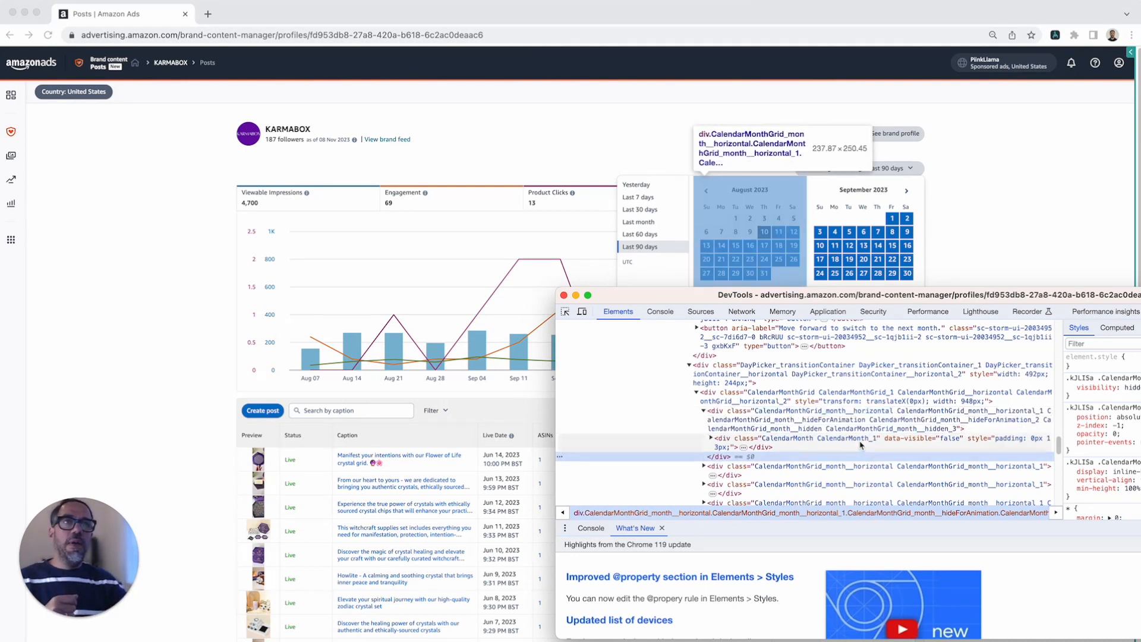
click(711, 438)
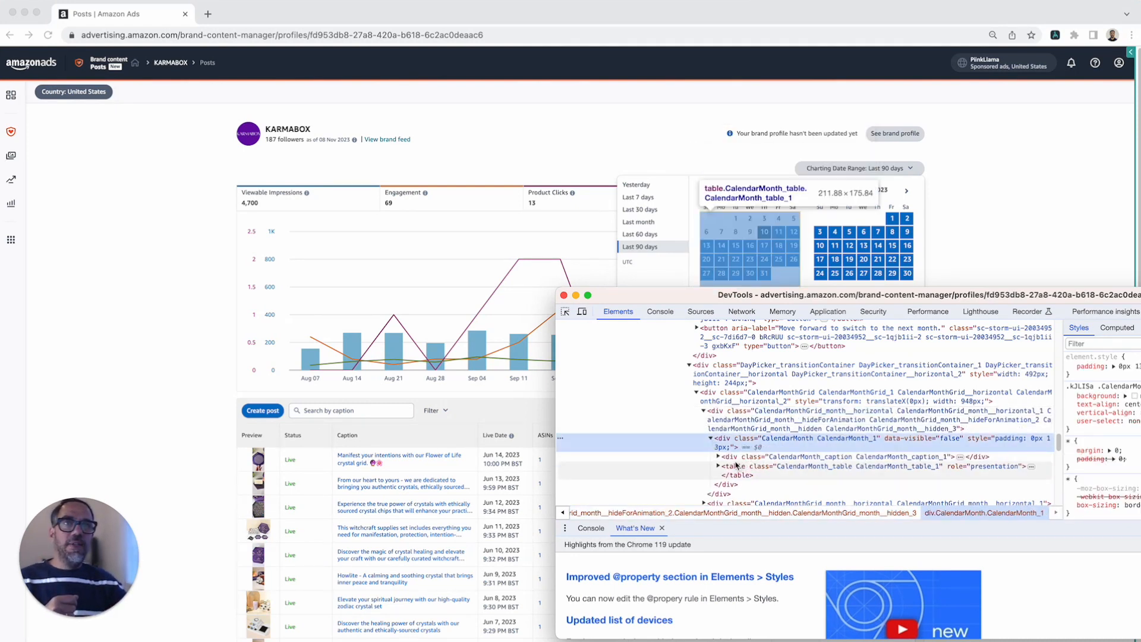
Inspect the August 2023 caption from the page and highlight the CalendarMonth_caption class on its parent element.
click(564, 312)
click(750, 189)
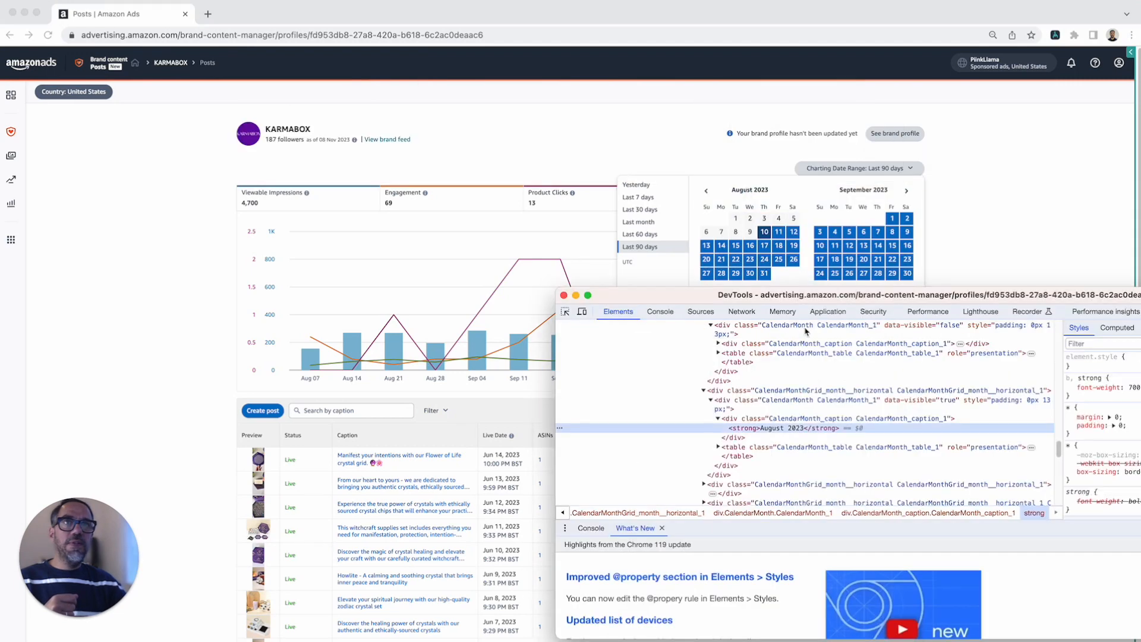
click(796, 420)
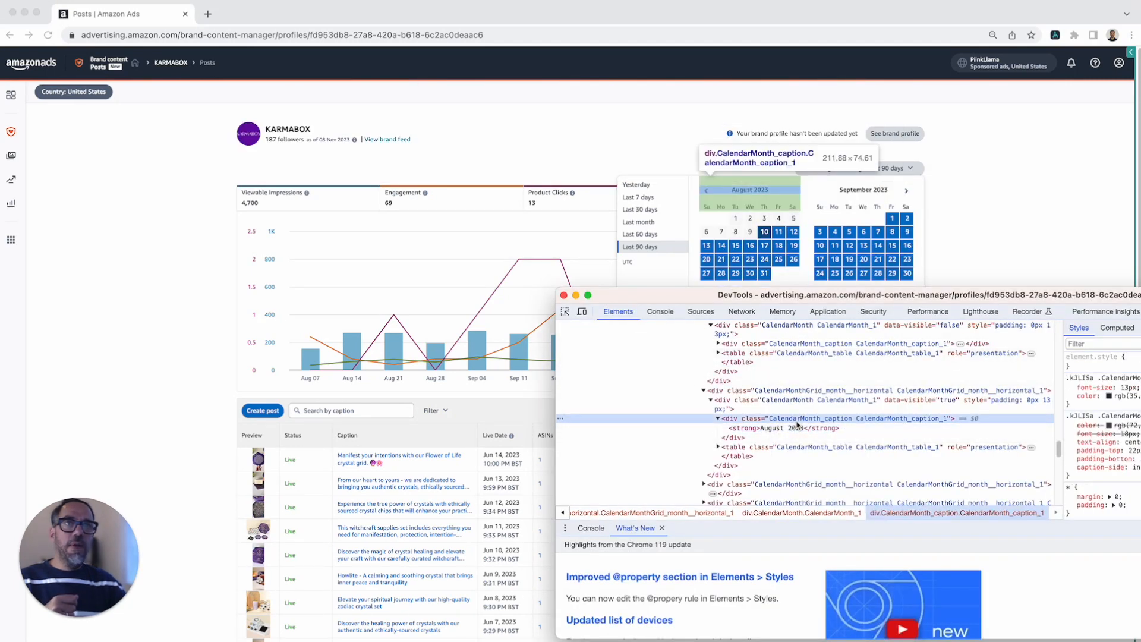
double_click(797, 420)
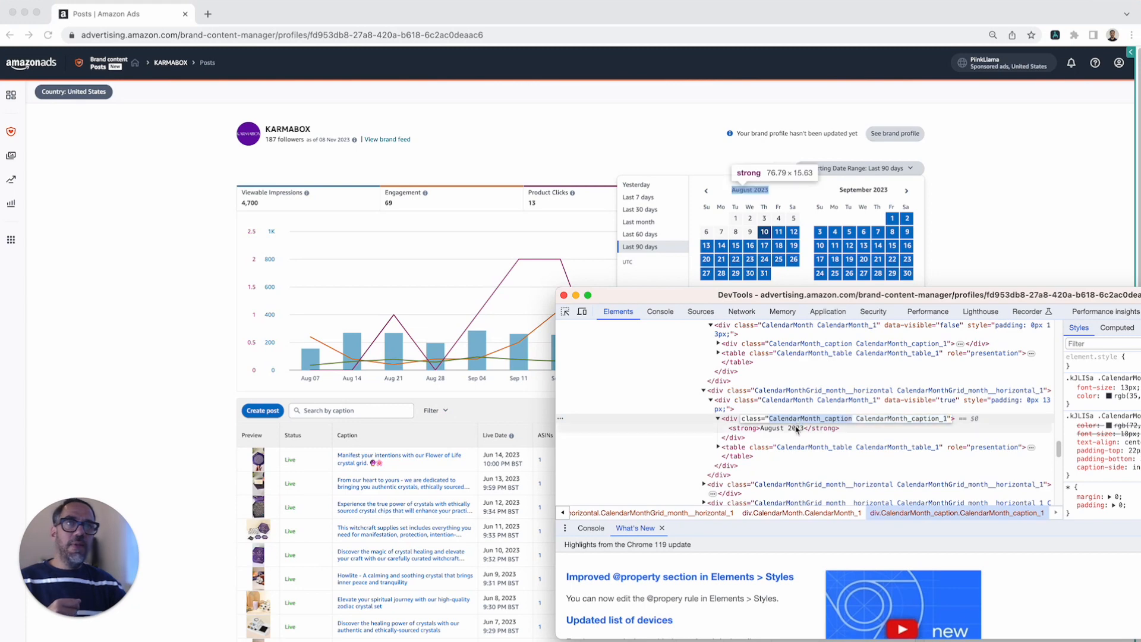
Return to the Date picker automation and open the custom selector for column A of step 3's From date scrape.
click(1073, 112)
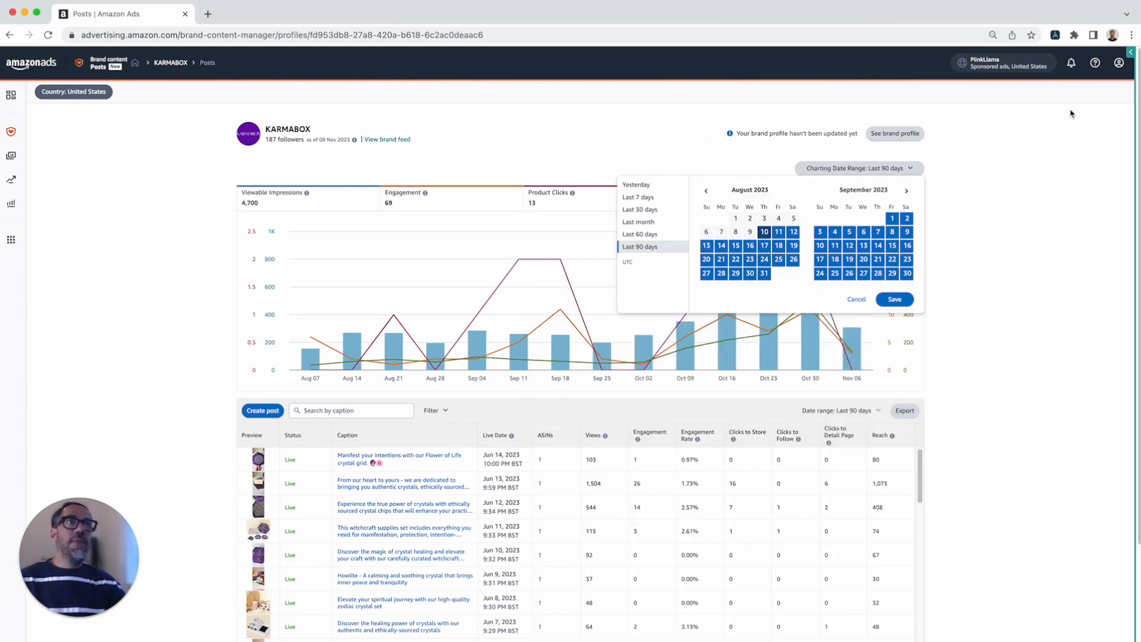
click(1132, 53)
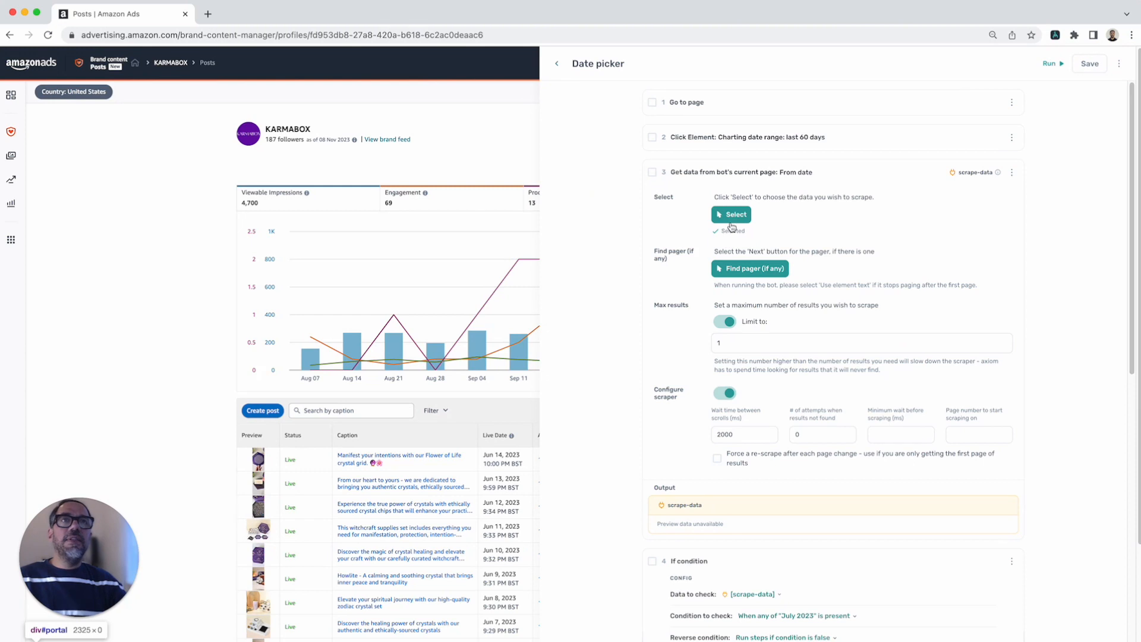
click(731, 220)
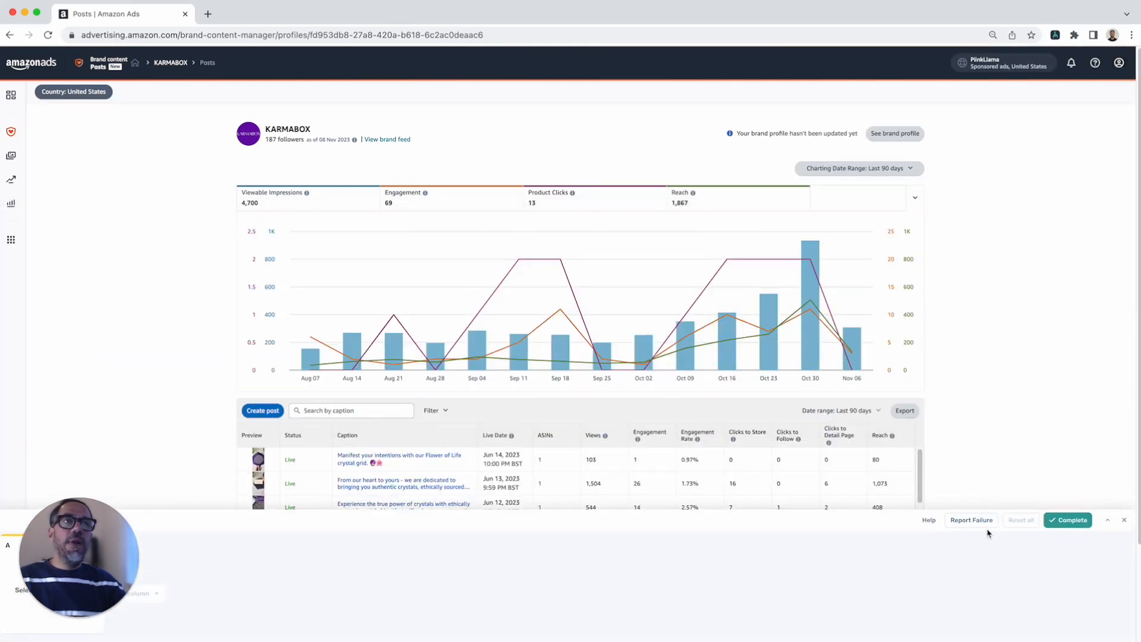
drag(86, 571, 74, 458)
click(95, 547)
click(94, 546)
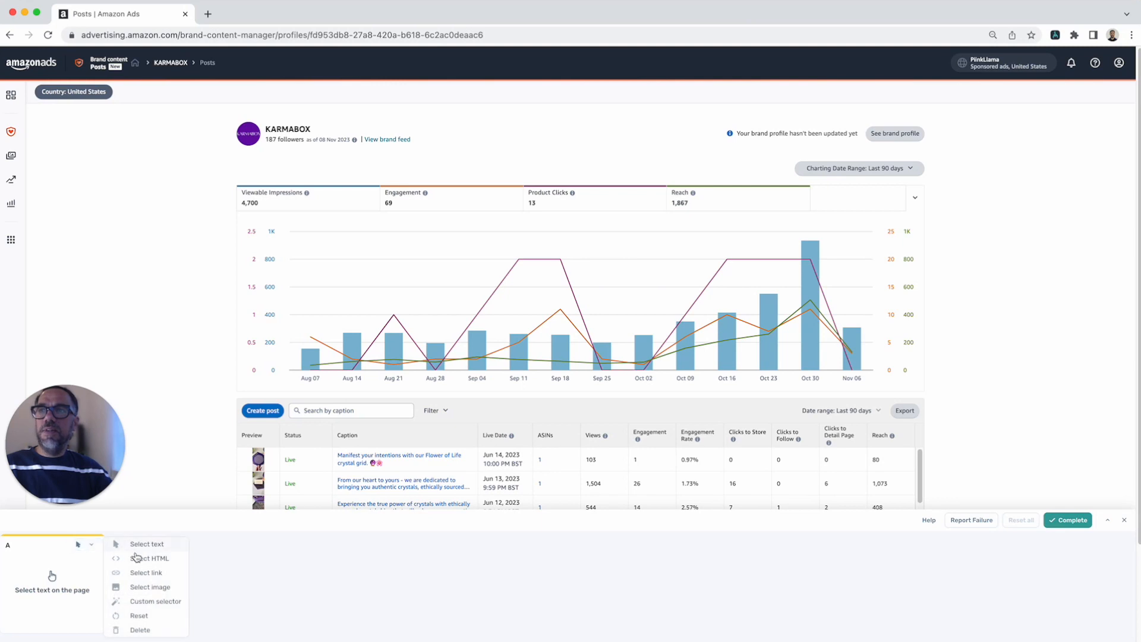
click(145, 601)
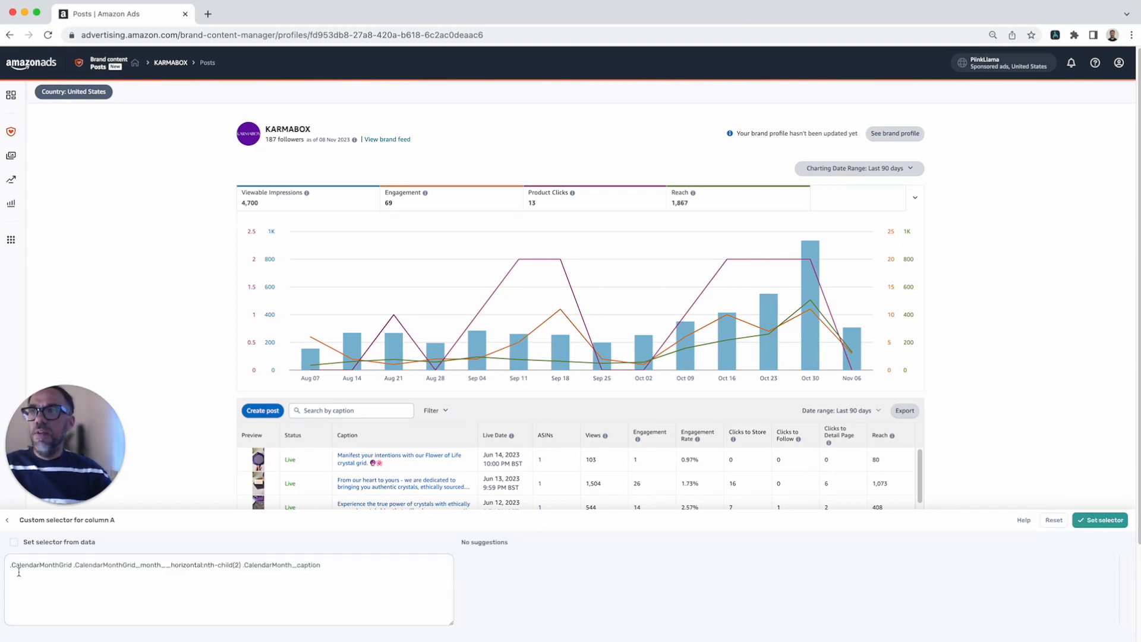
Examine the selector's CalendarMonthGrid_month__horizontal:nth-child(2) and CalendarMonth_caption parts, and leave the data selection without completing it.
click(74, 565)
drag(73, 565, 246, 566)
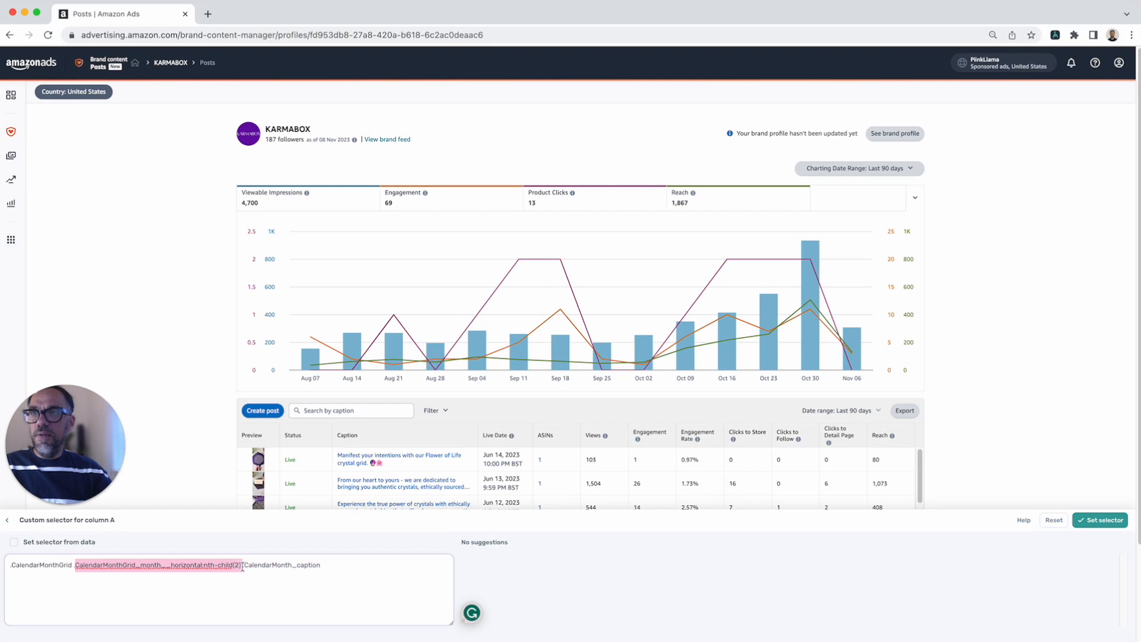
drag(243, 566, 327, 566)
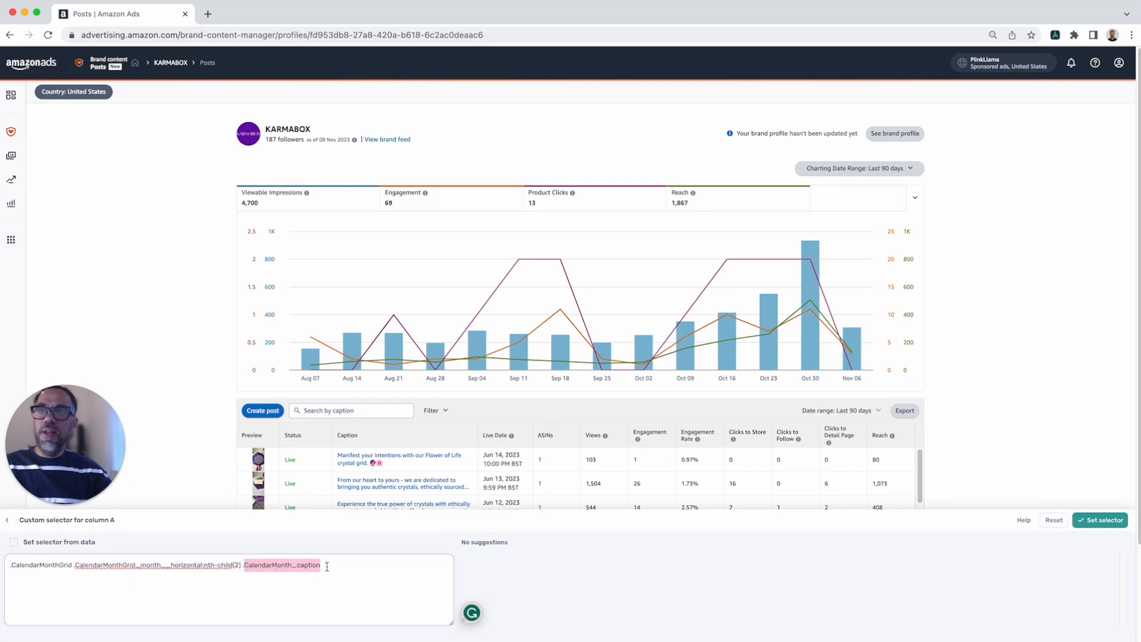
click(1125, 520)
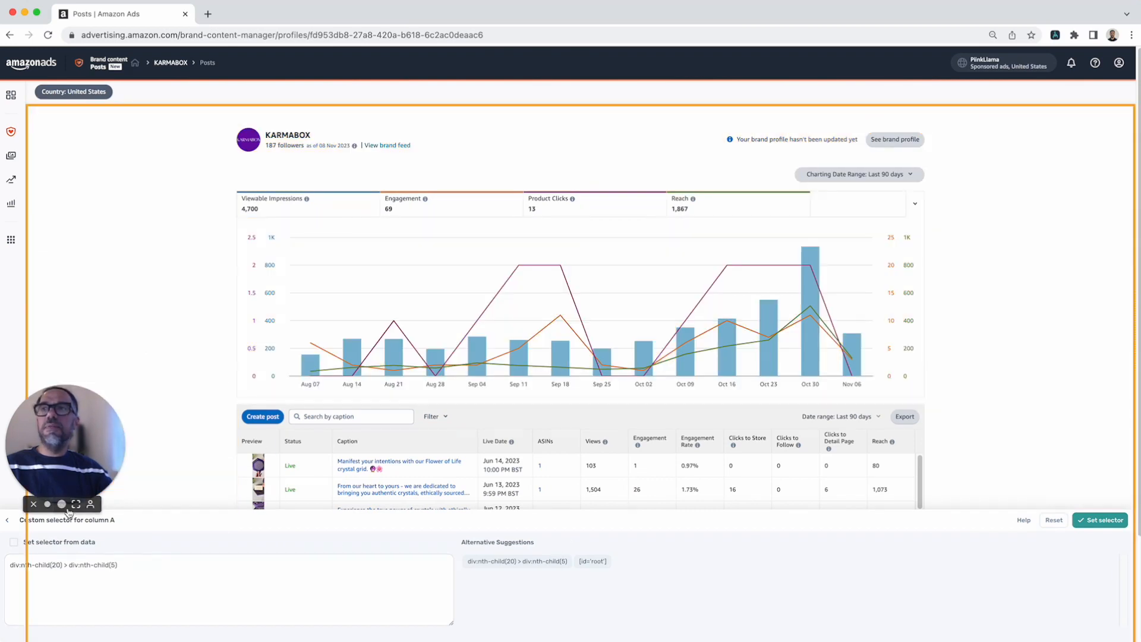
click(8, 523)
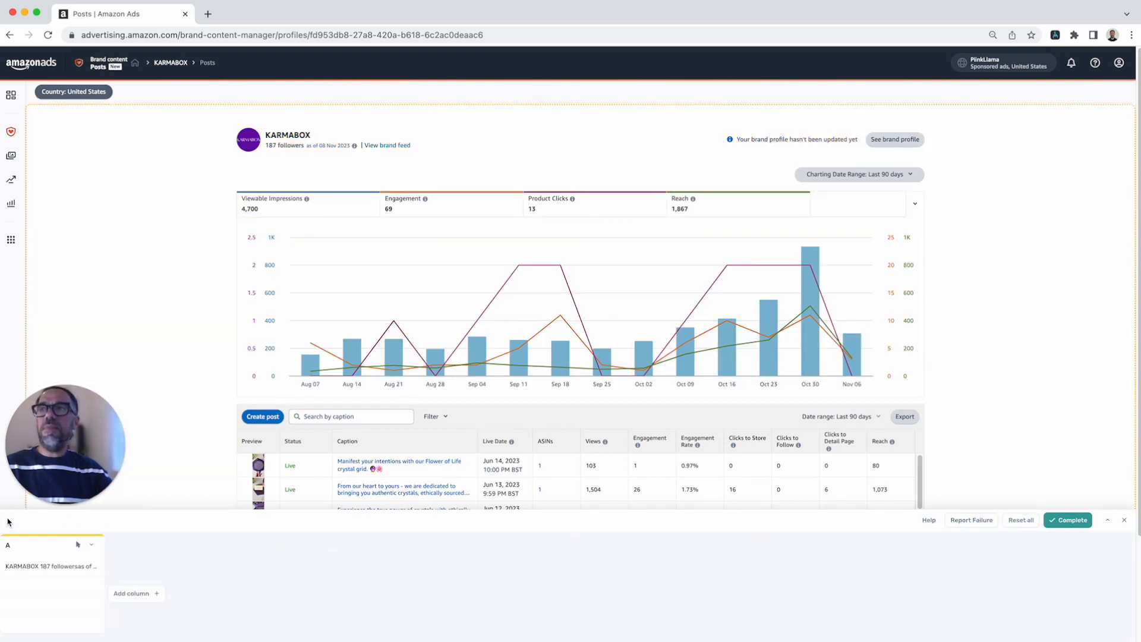
click(1124, 521)
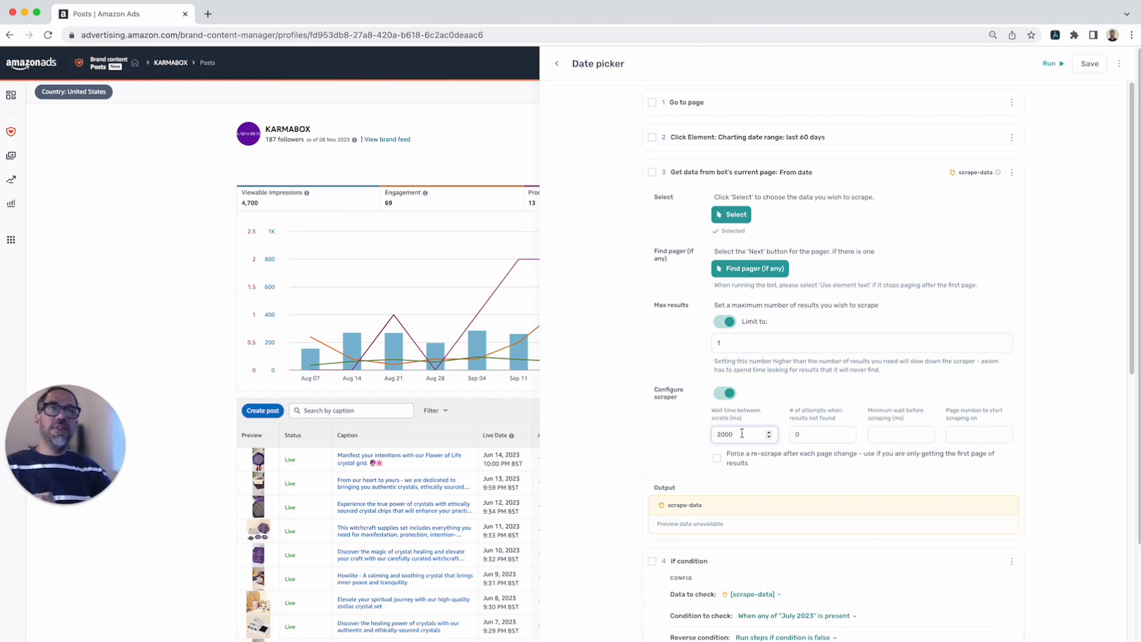
Review step 3's scroll wait time and number of attempts when results are not found, and collapse the step.
click(809, 438)
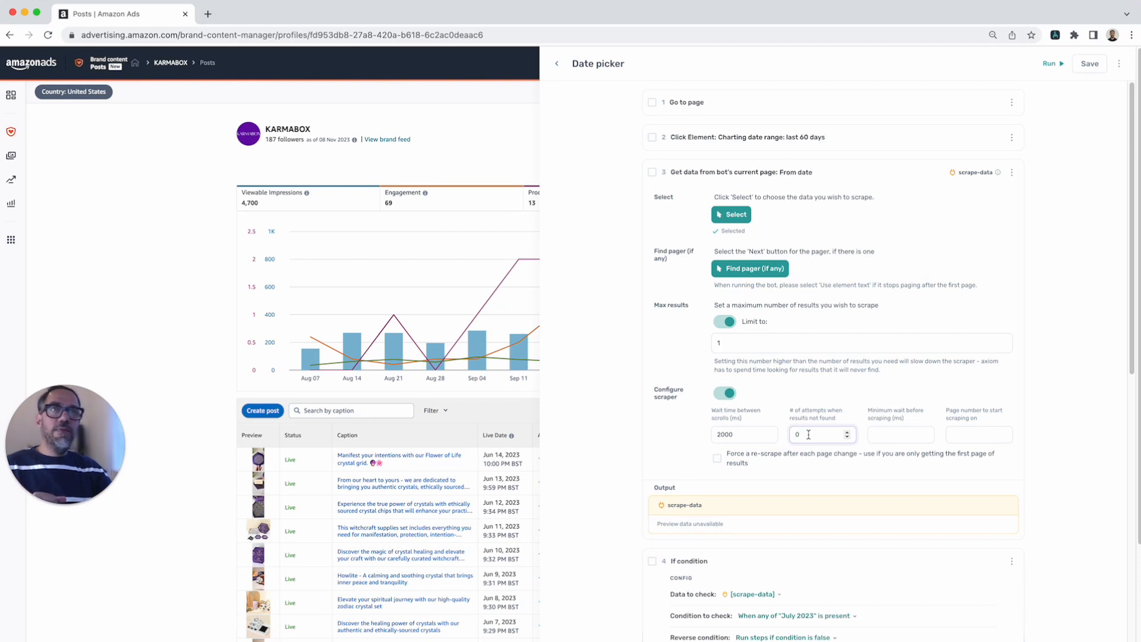
click(752, 439)
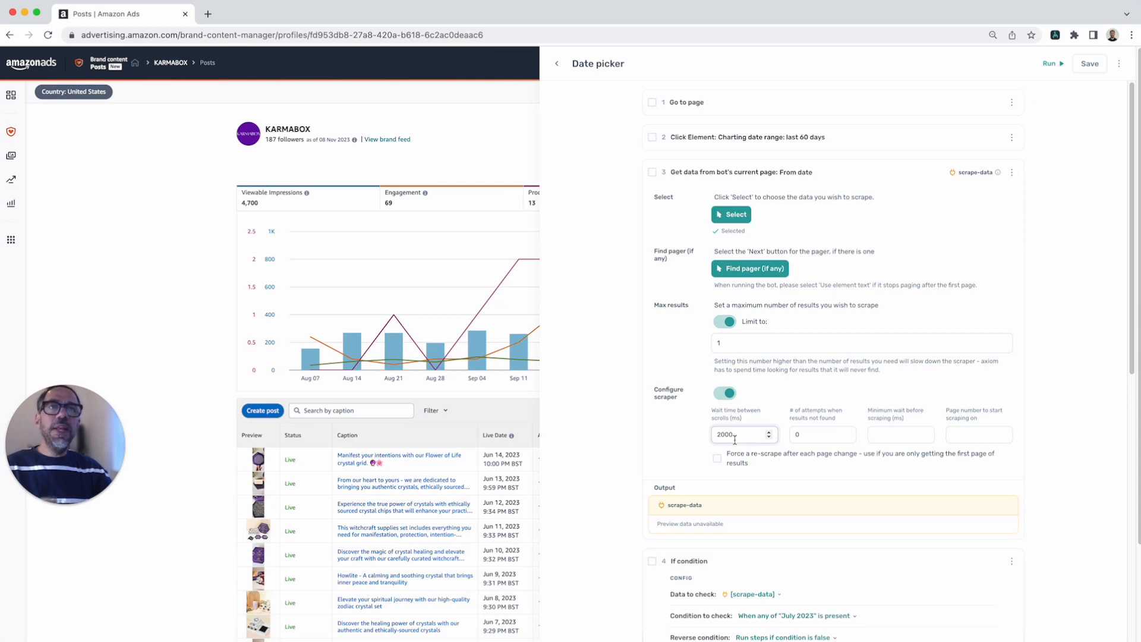
click(859, 176)
click(860, 176)
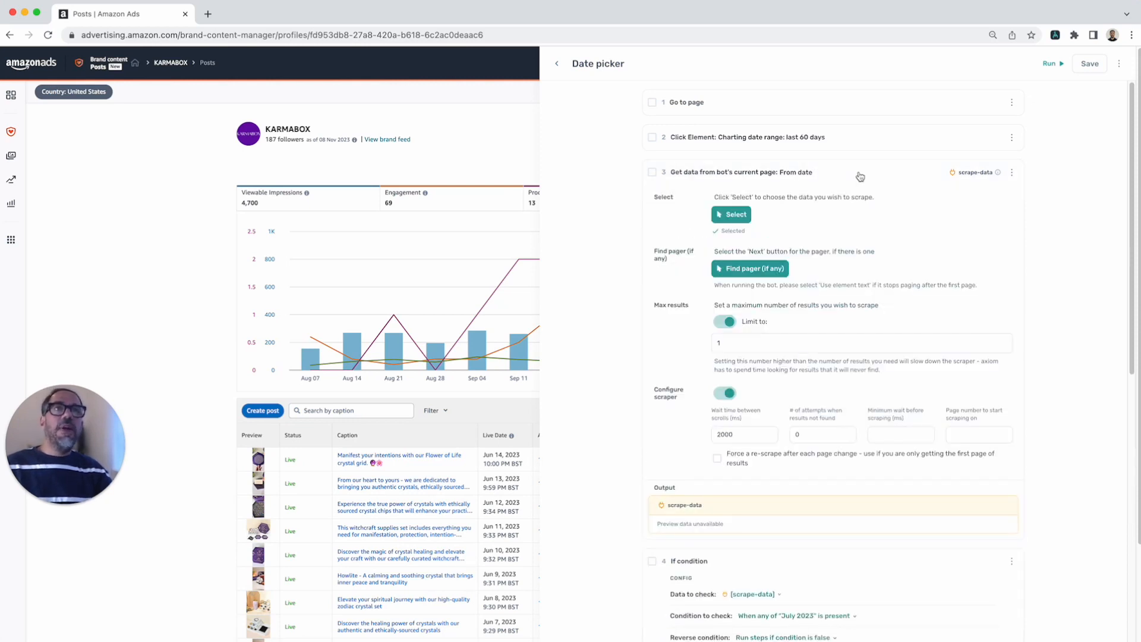
click(860, 176)
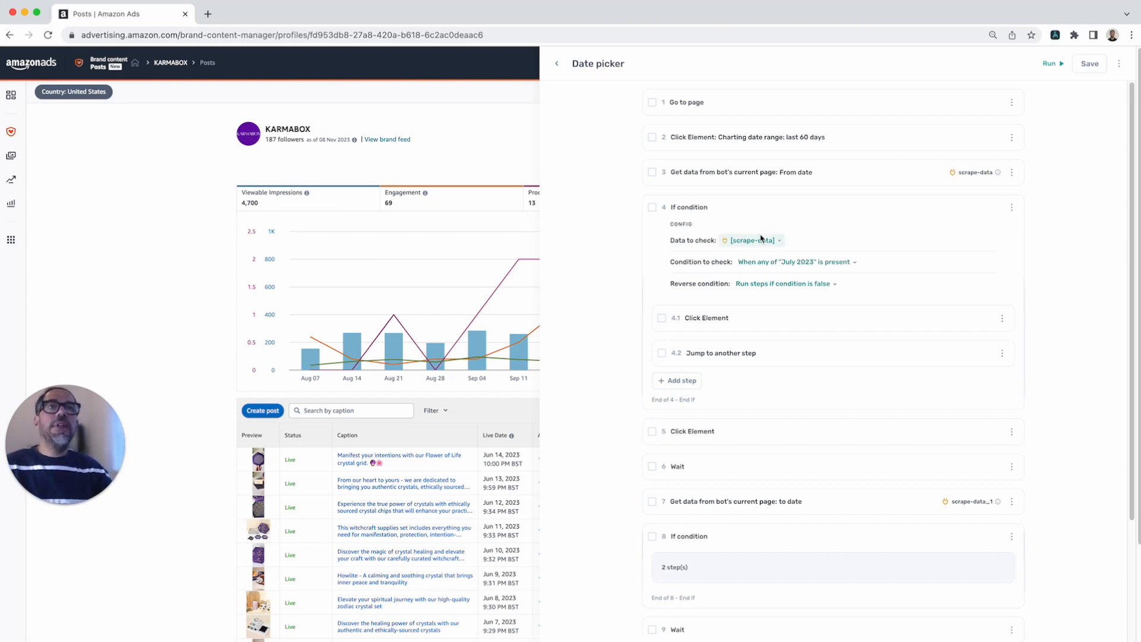
Check the scrape-data source and its column selection in step 4's If condition, closing the column chooser without changes.
click(755, 240)
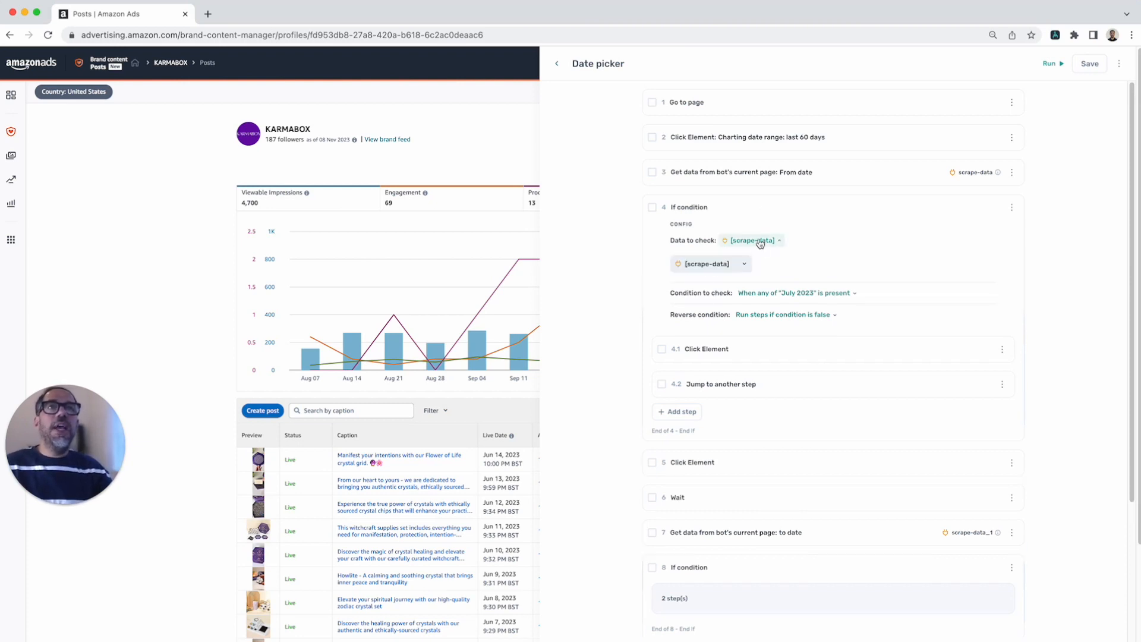
click(737, 268)
click(728, 285)
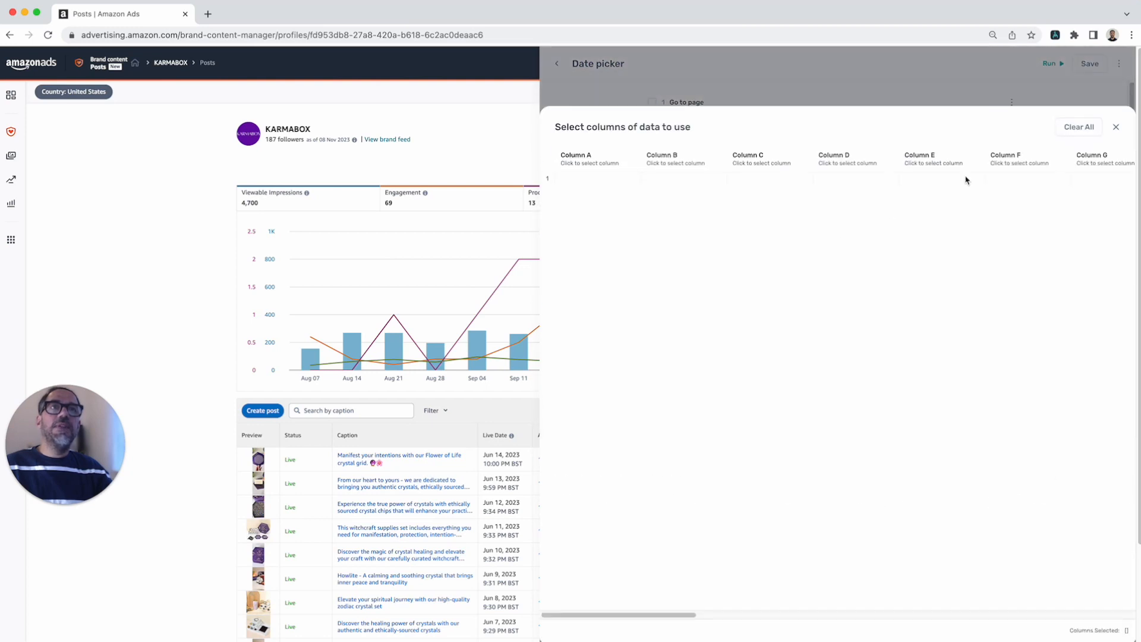
click(1117, 127)
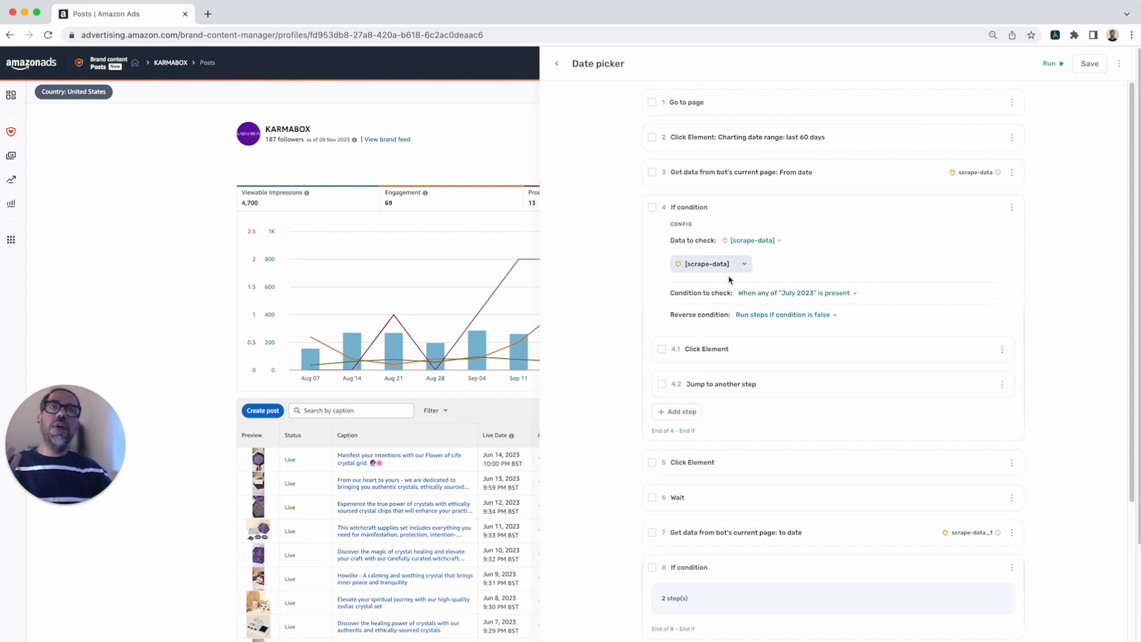
Examine the If condition's "July 2023" word check and compare it with the month captions in the charting date range calendar.
click(746, 297)
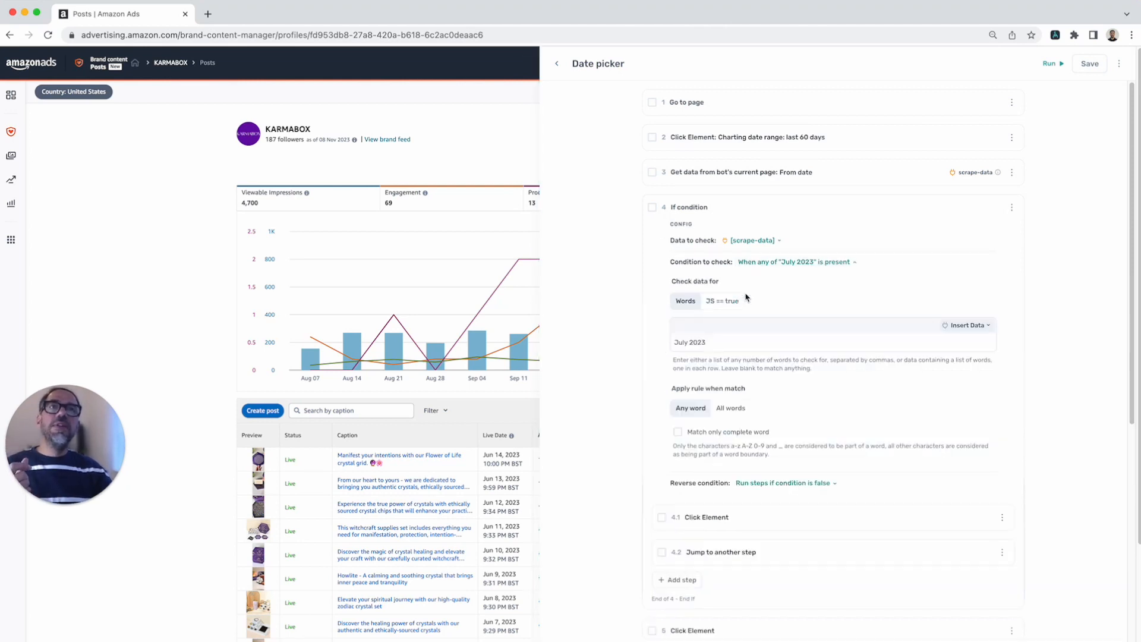
drag(726, 344, 631, 350)
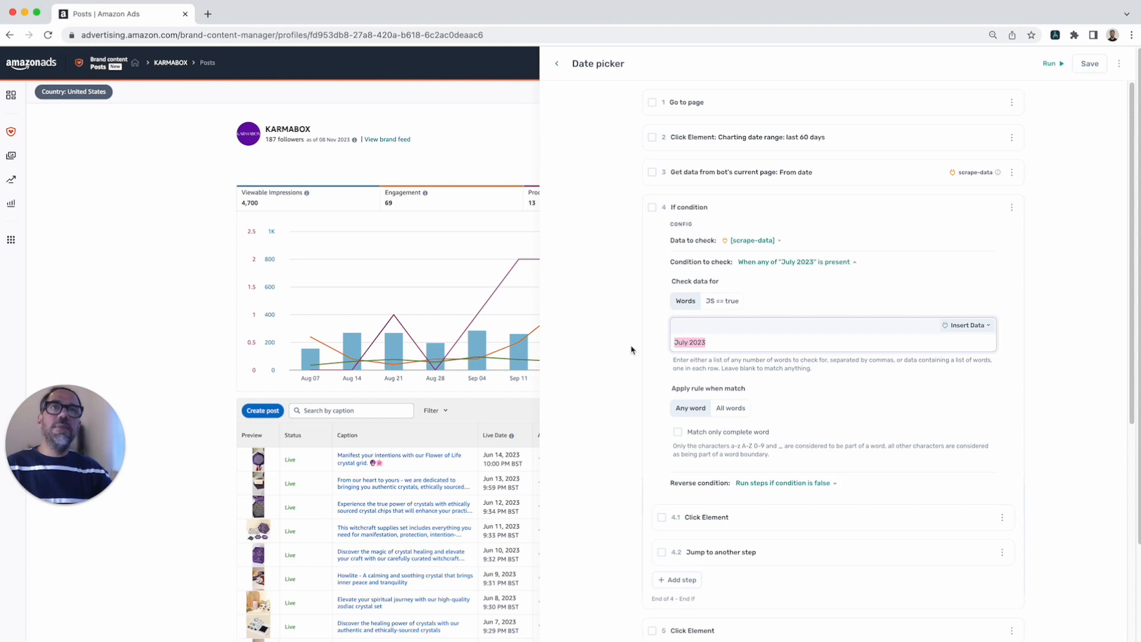
click(557, 64)
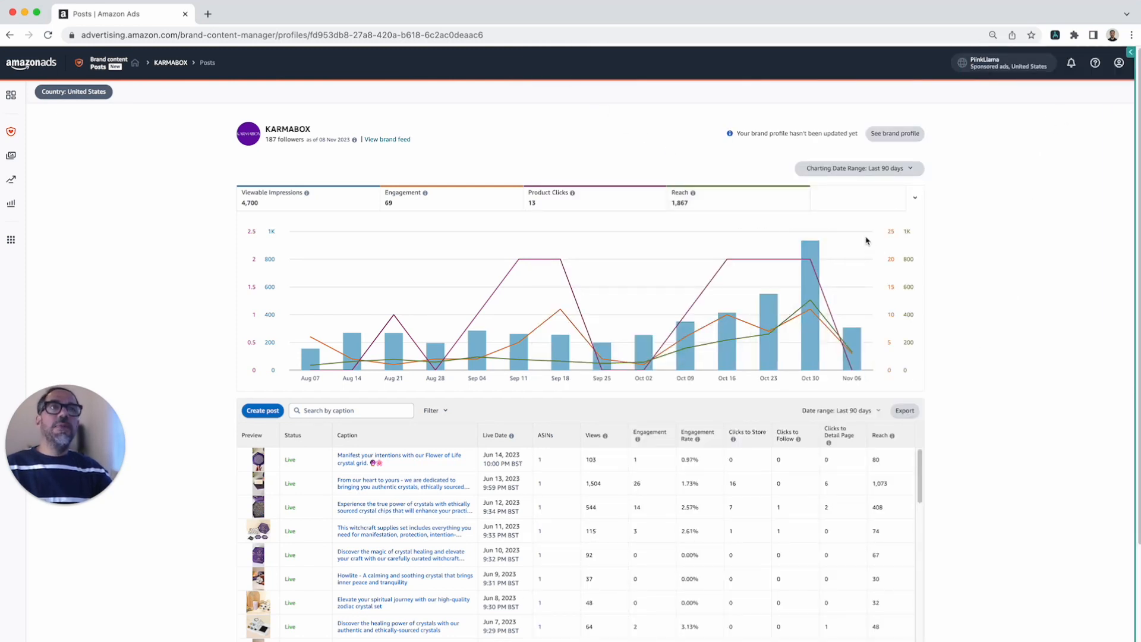
click(870, 171)
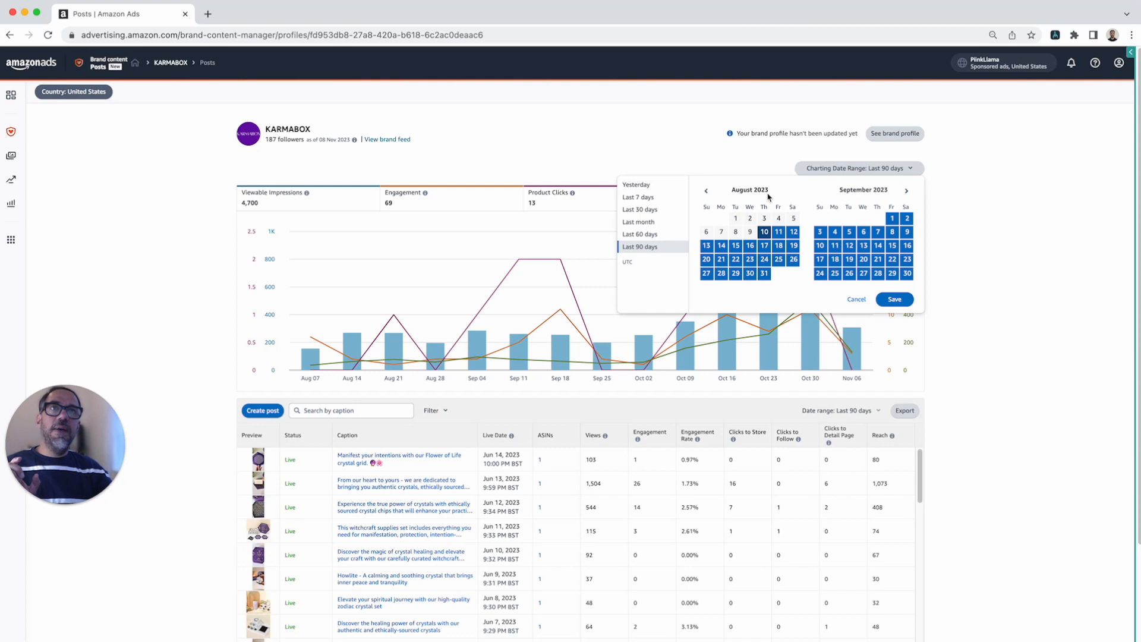
click(1049, 138)
click(1130, 53)
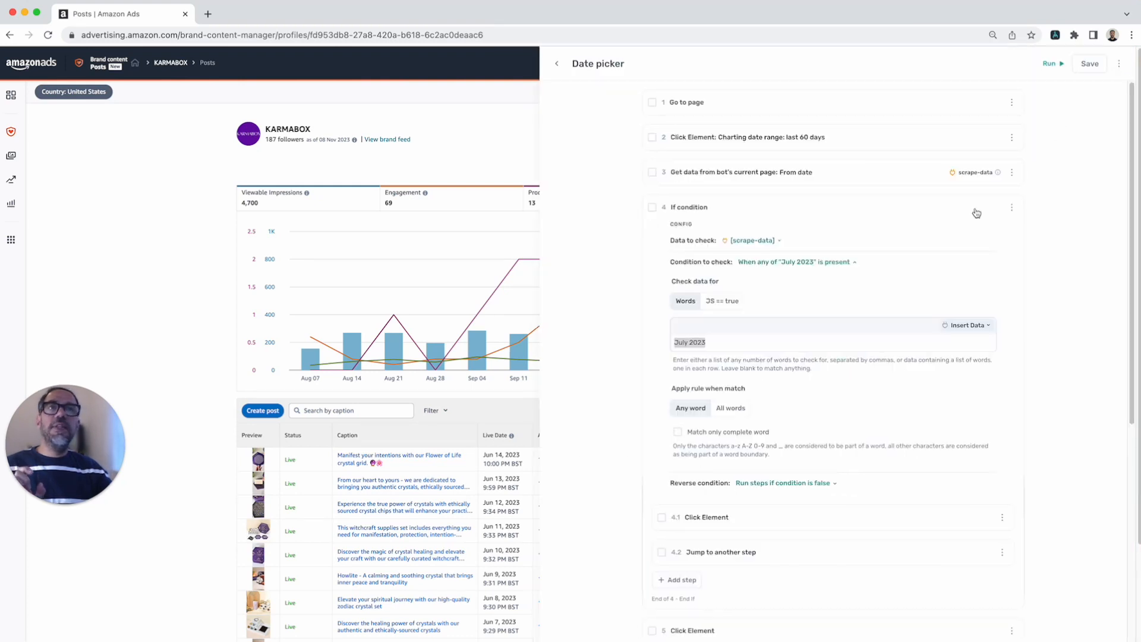
click(739, 350)
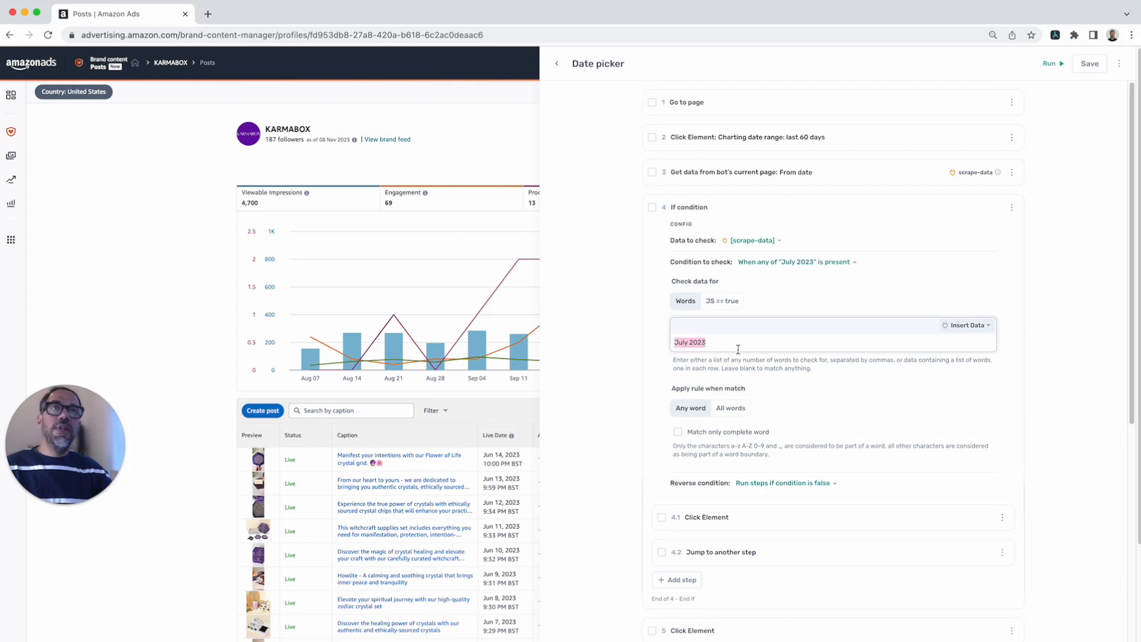
Check the data available for insertion into the If condition's word list, close the chooser, and review the condition's remaining settings.
click(970, 326)
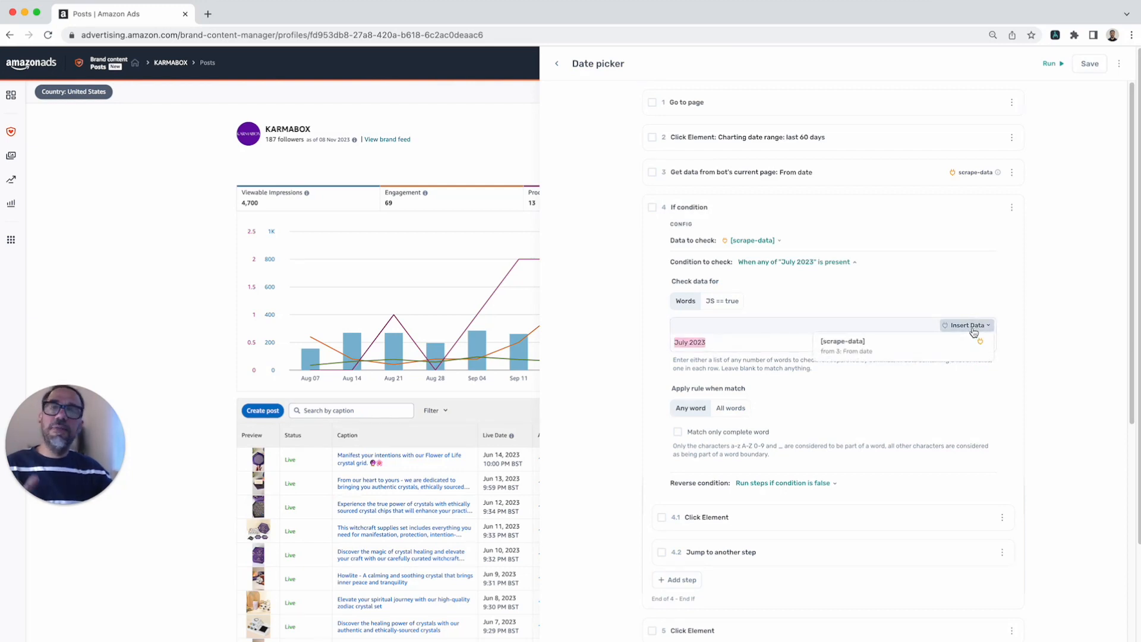
click(1041, 394)
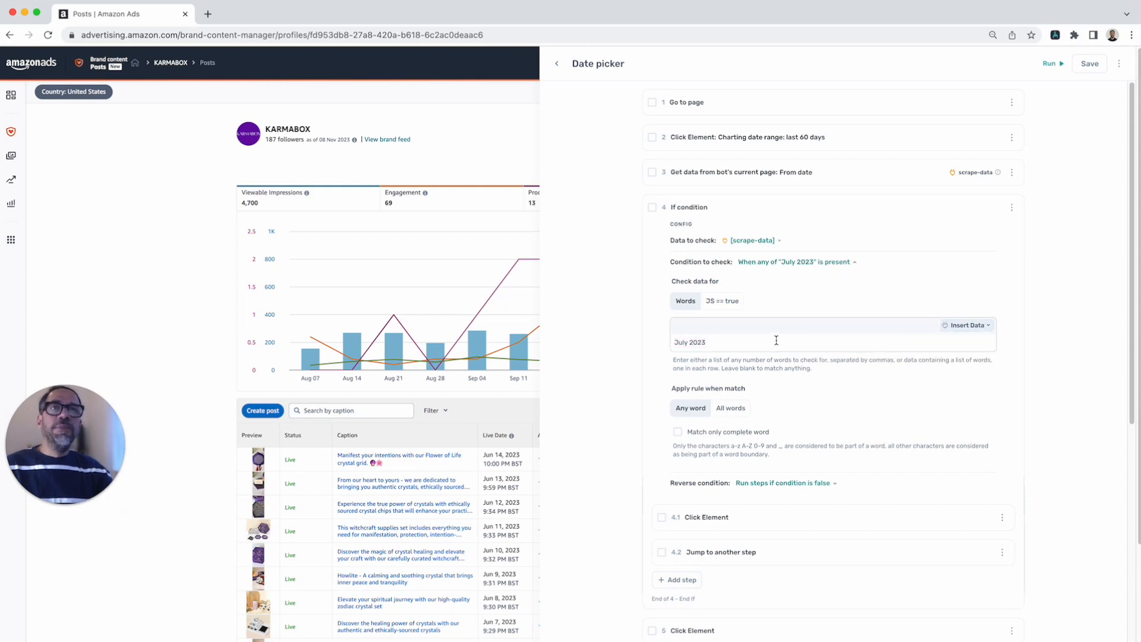
scroll(746, 438, down, 2)
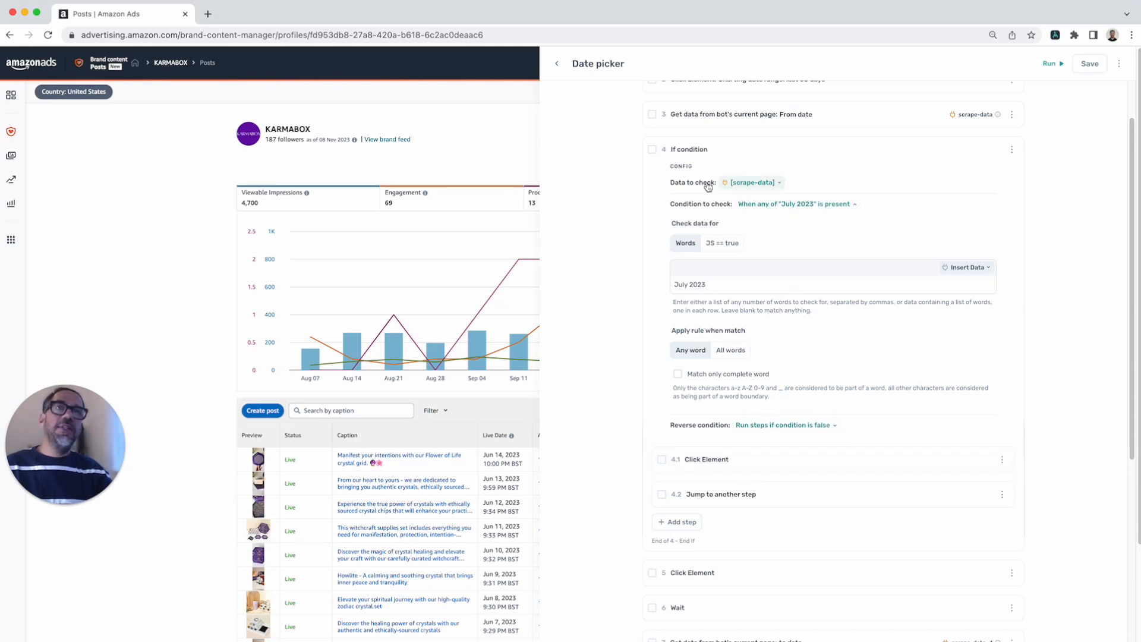
scroll(767, 493, down, 1)
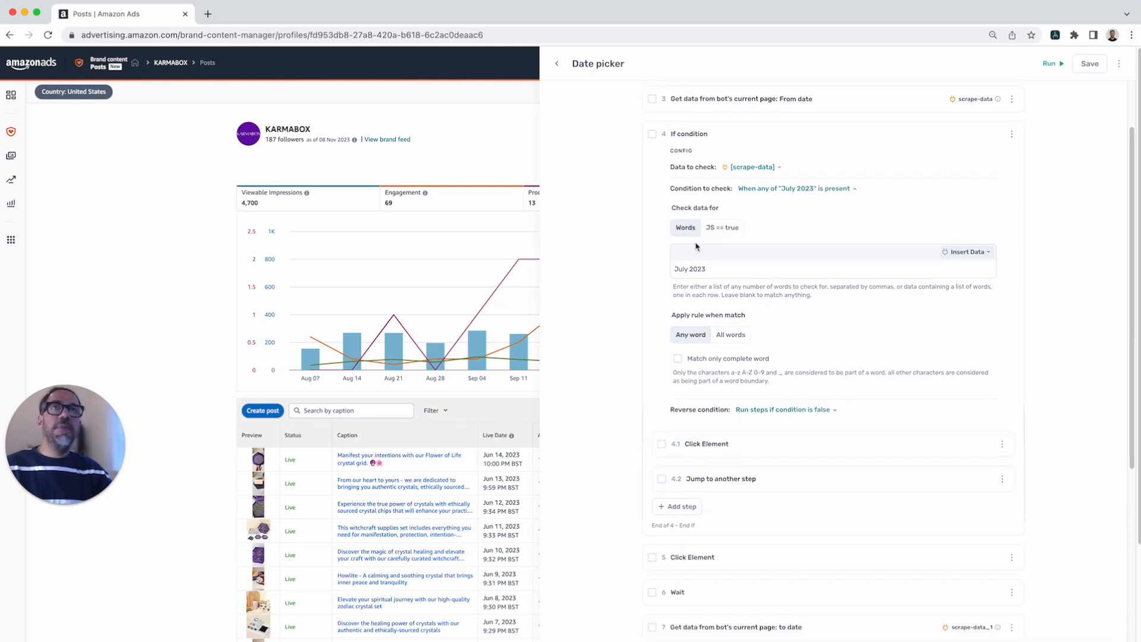
Open the charting date range calendar and page it back month by month to April 2023.
click(534, 52)
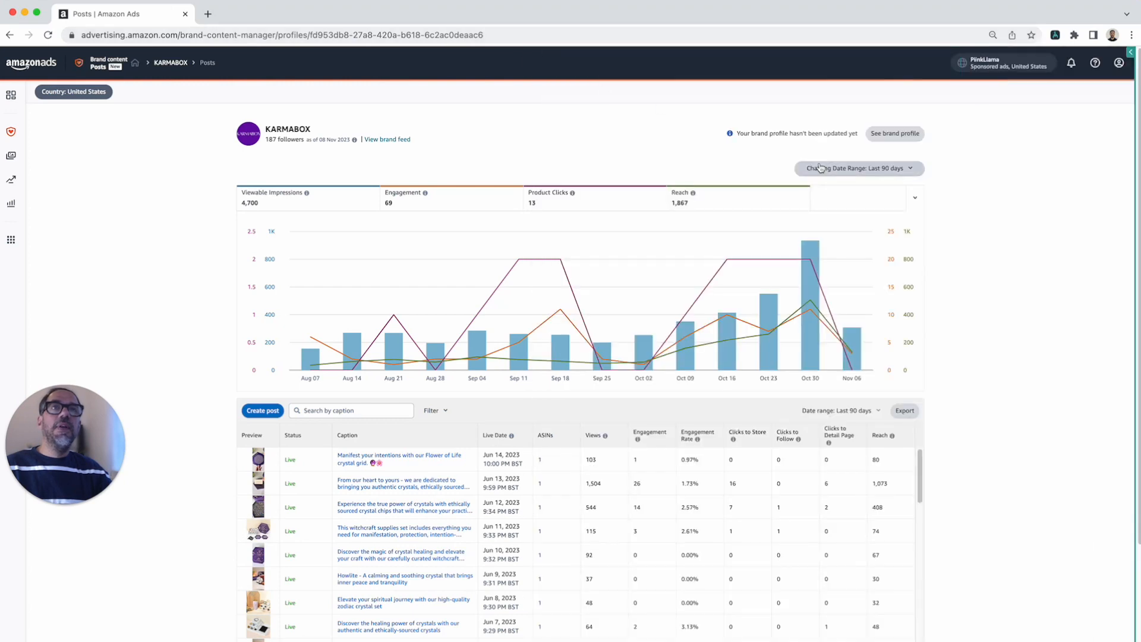
click(873, 168)
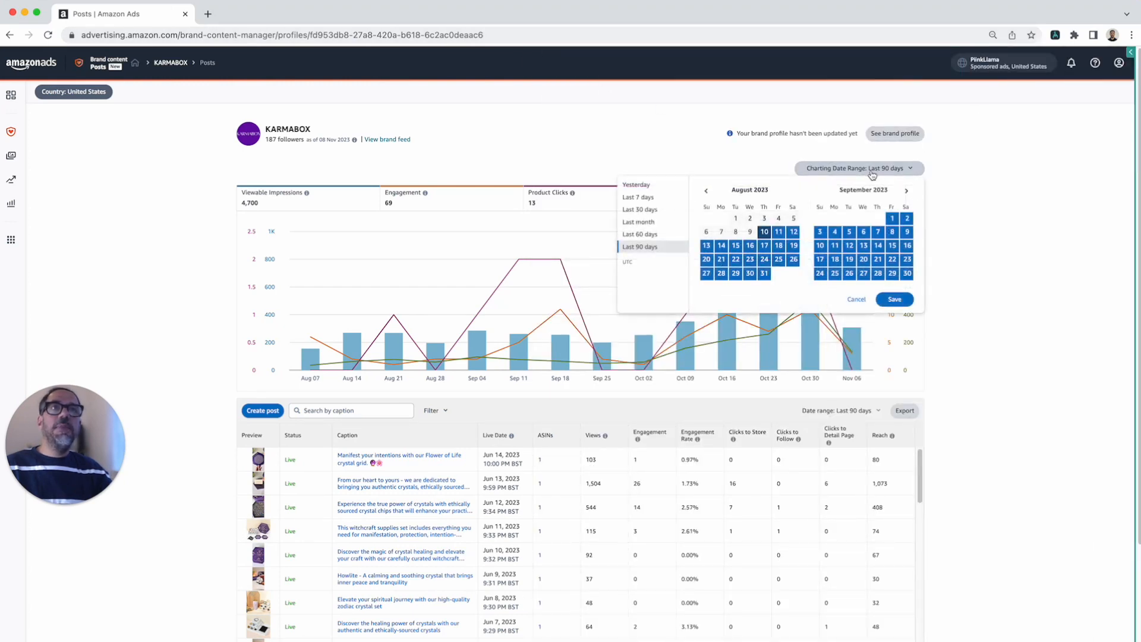
click(708, 194)
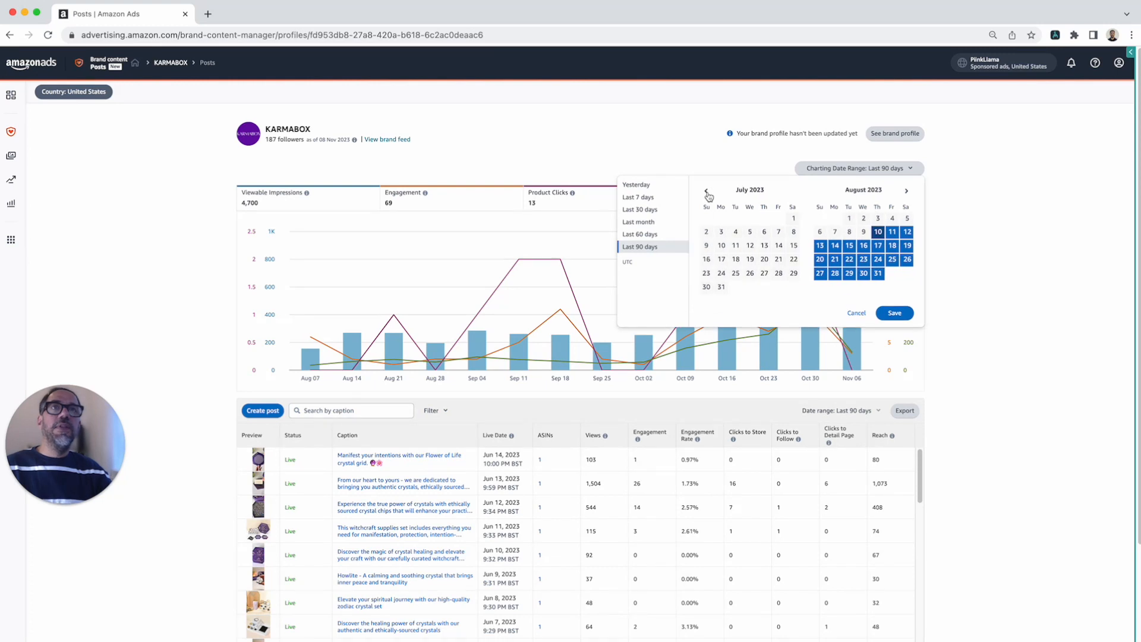
click(707, 192)
click(707, 192)
click(707, 192)
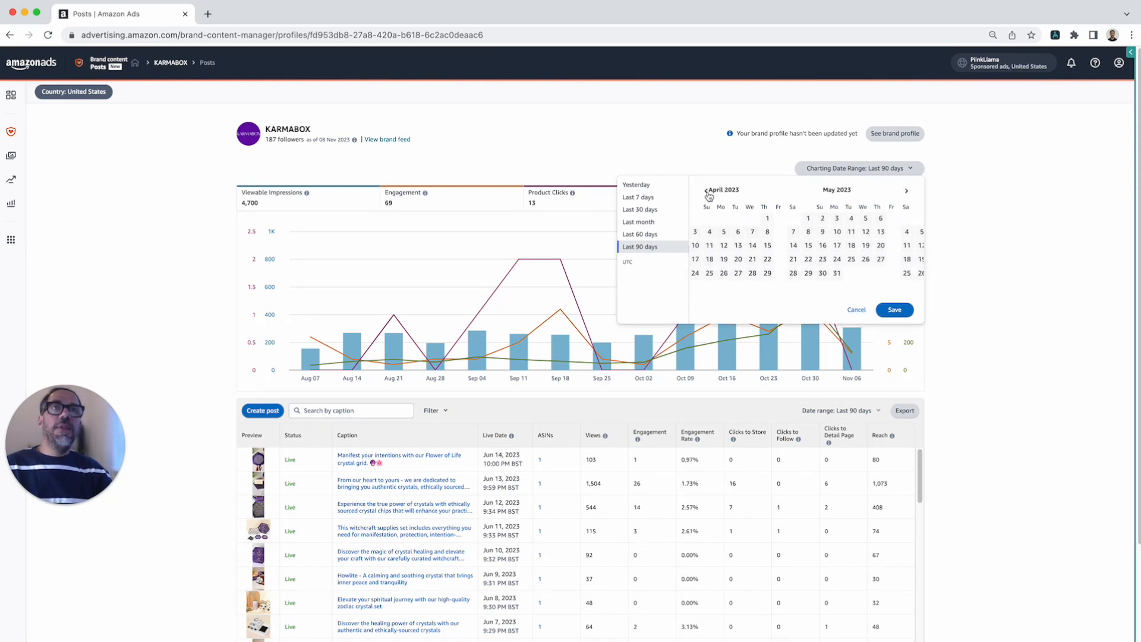
Inspect the calendar's previous-month arrow in the developer tools and select its enclosing button element in the markup.
right_click(703, 199)
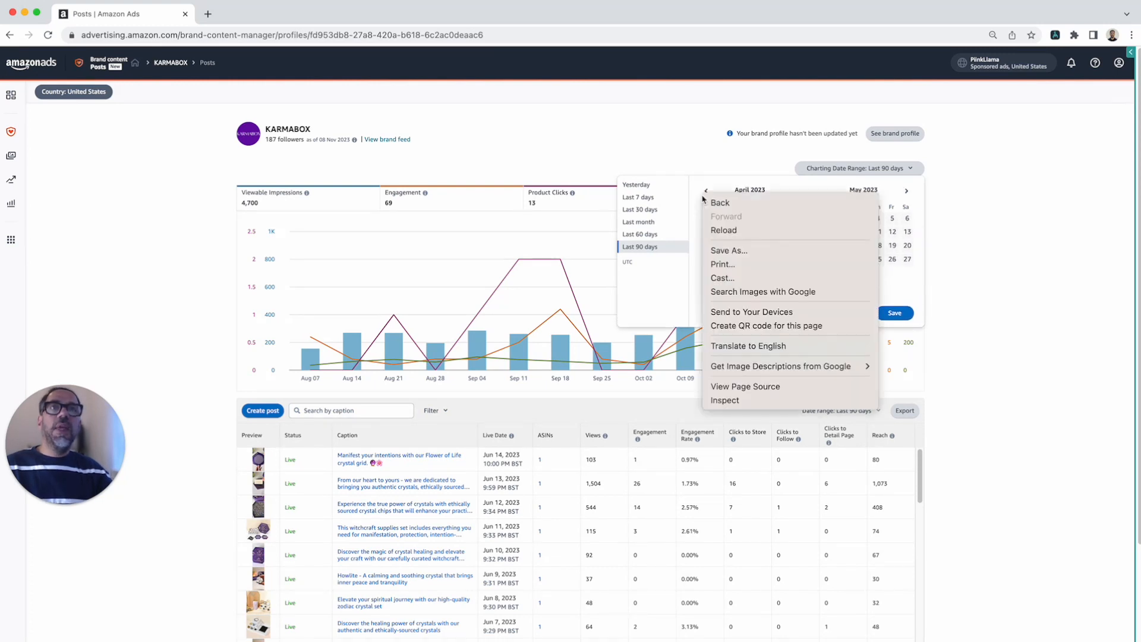
click(756, 406)
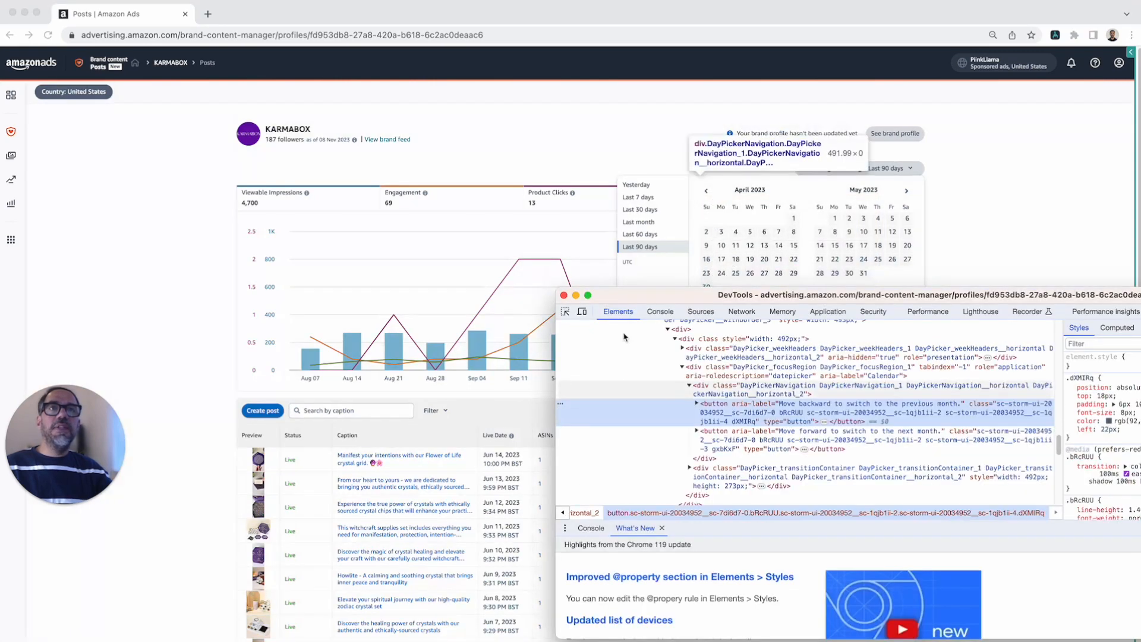
click(567, 319)
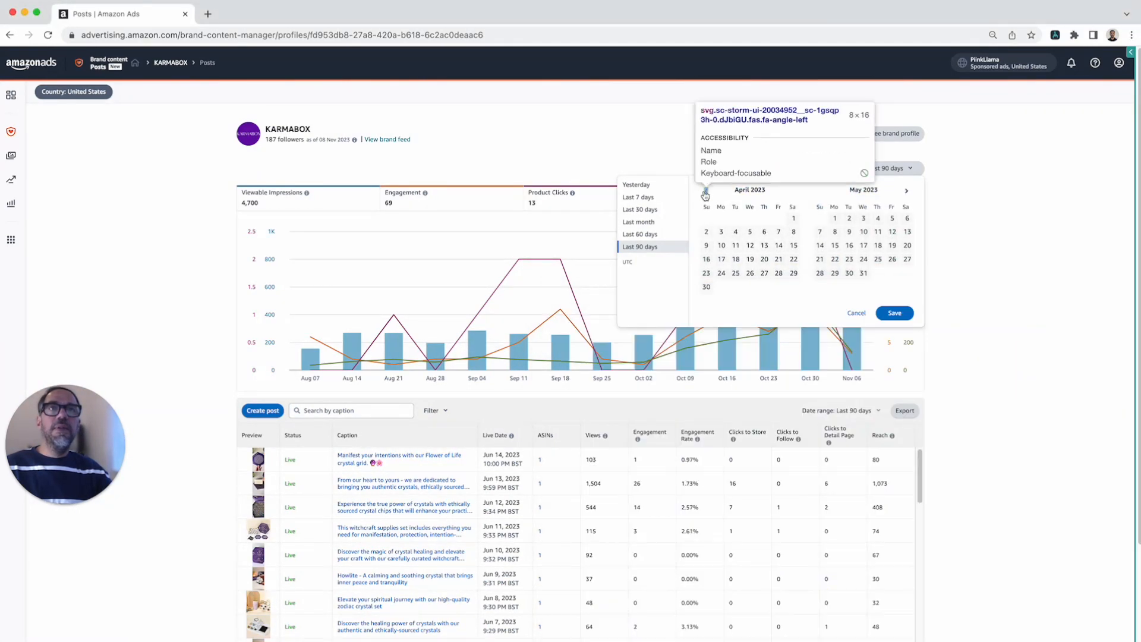
click(706, 191)
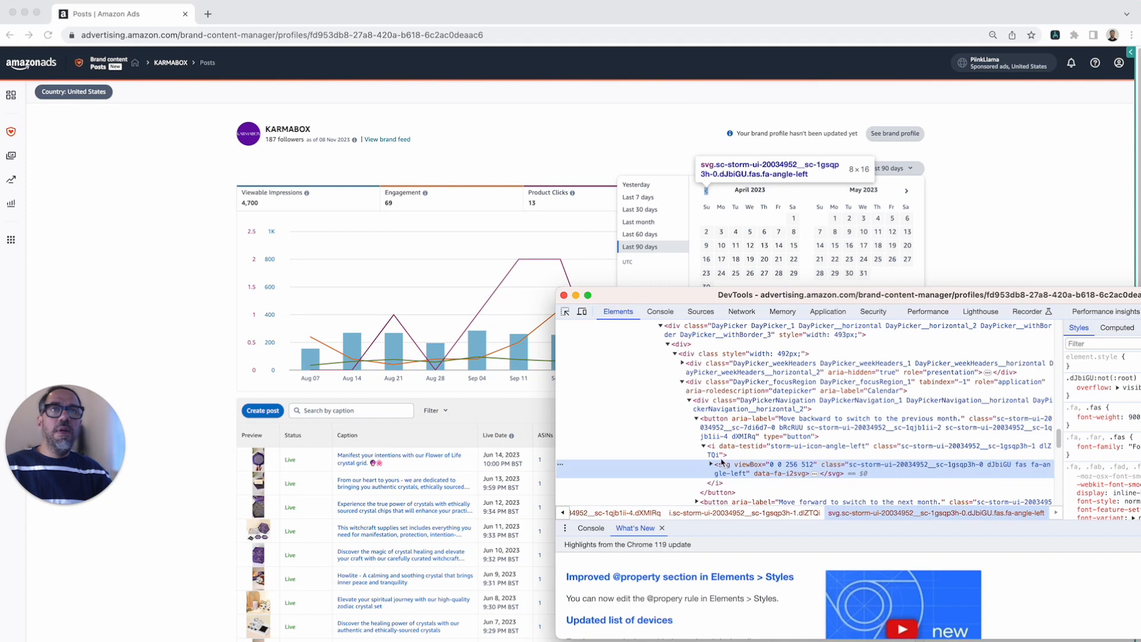
click(724, 452)
click(724, 436)
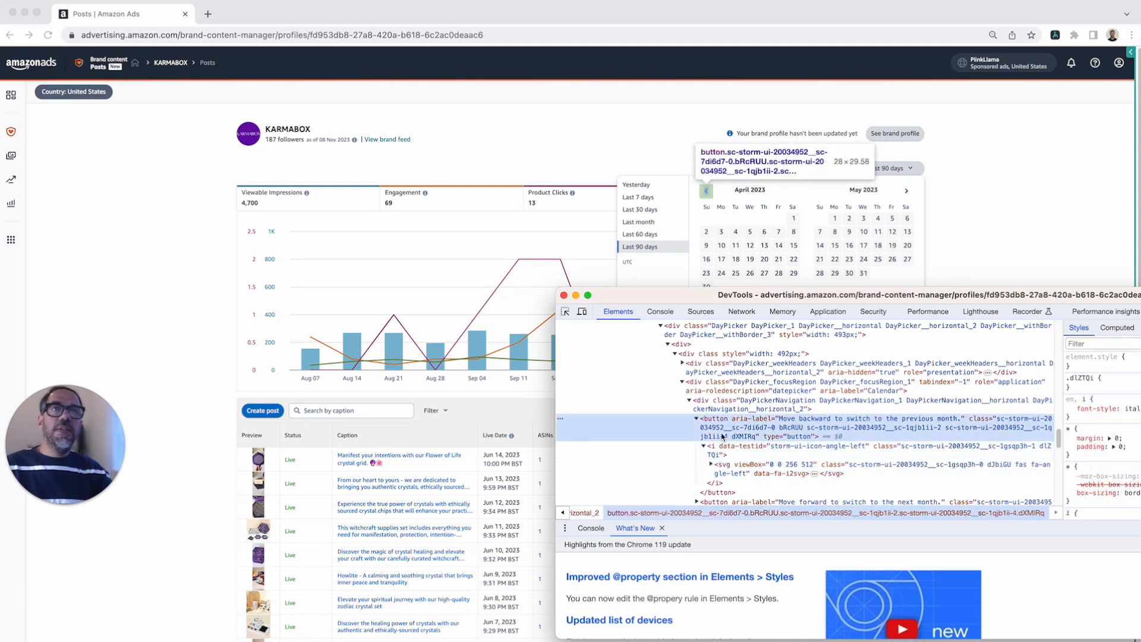
Highlight the button's aria-label attribute "Move backward to switch to the previous month." in the markup and return to the page.
double_click(818, 419)
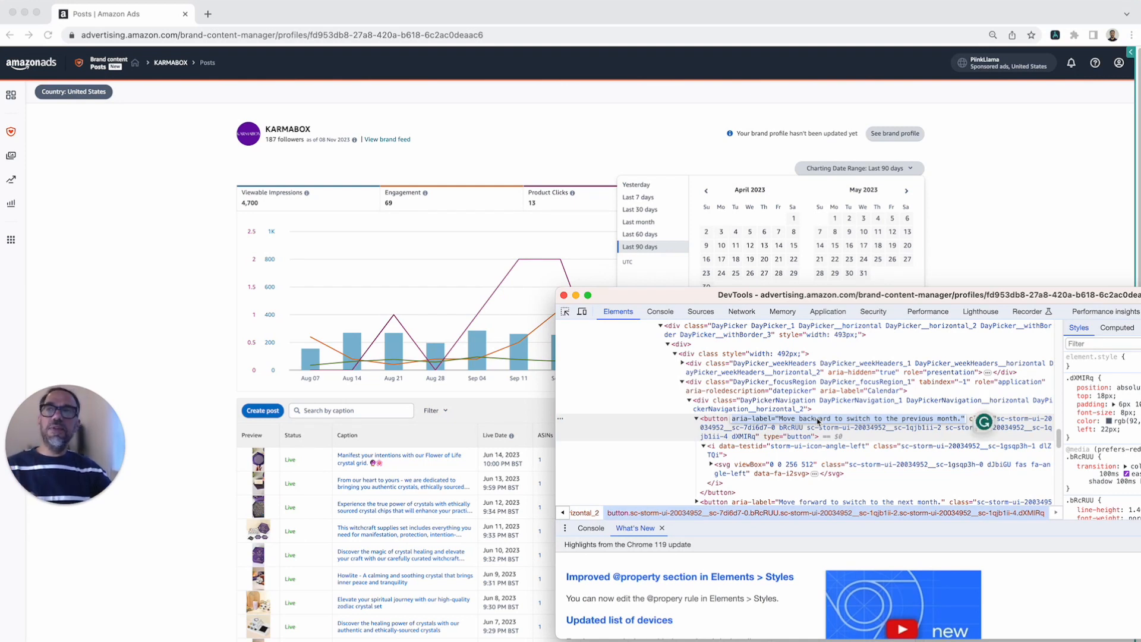
mouse_move(813, 425)
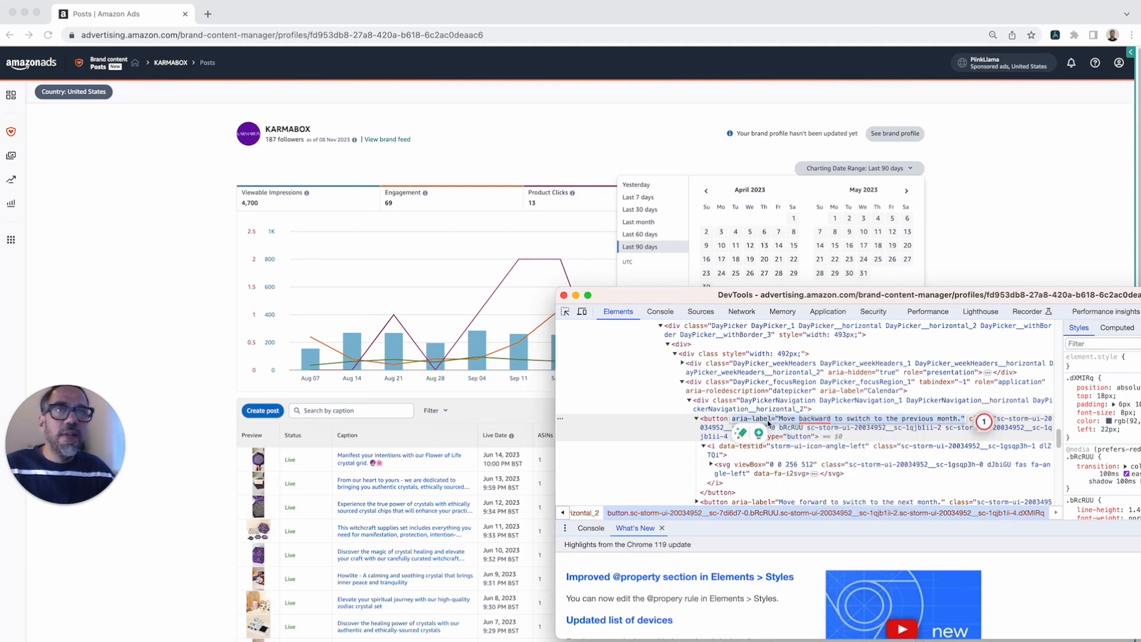
click(1096, 142)
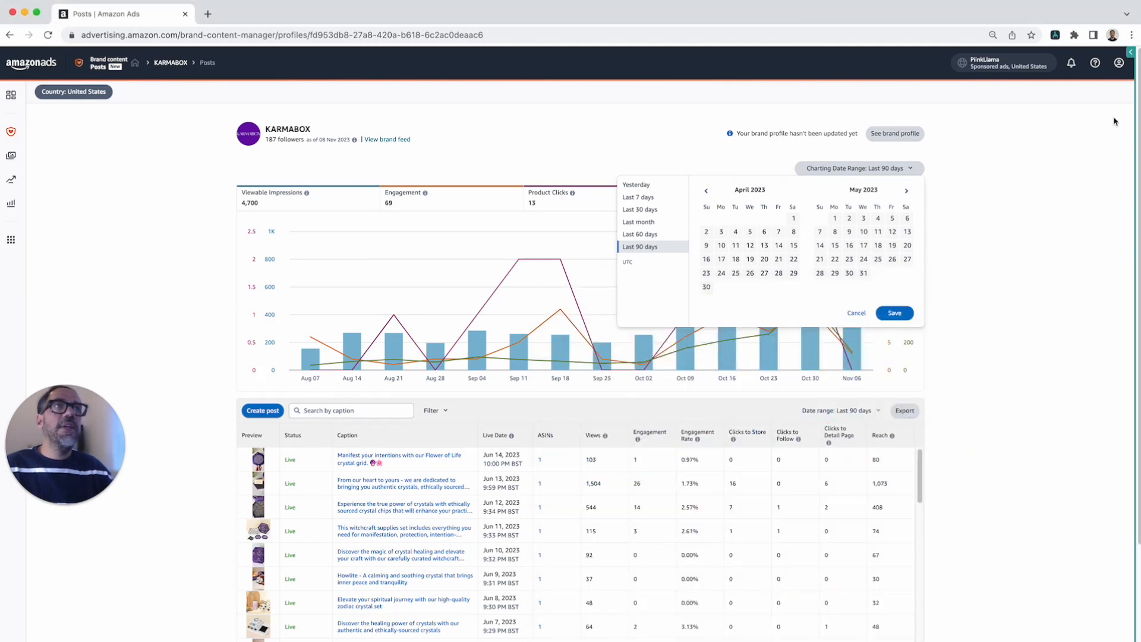
Return to the automation and open the element selection of step 4.1 Click Element inside the If condition.
click(1127, 65)
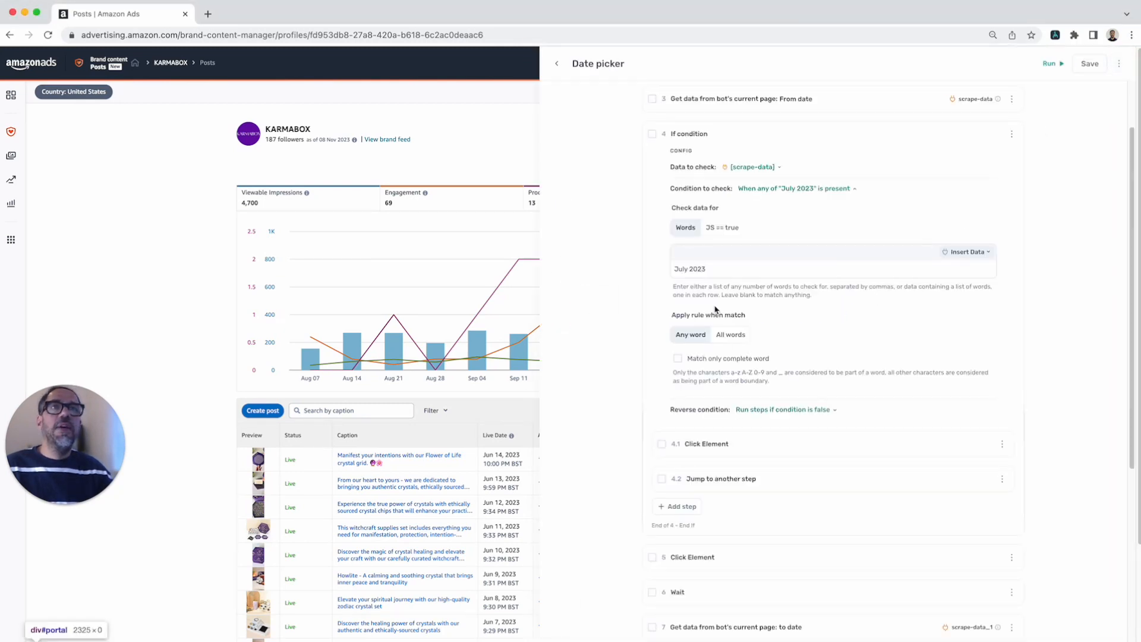
scroll(759, 484, down, 4)
click(768, 226)
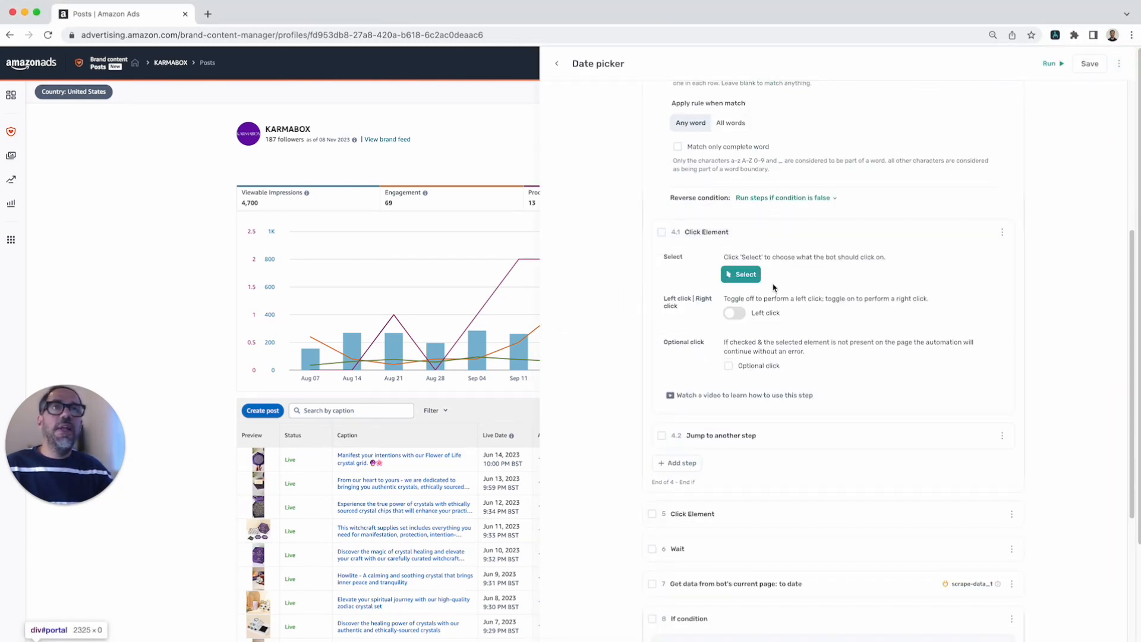
click(743, 275)
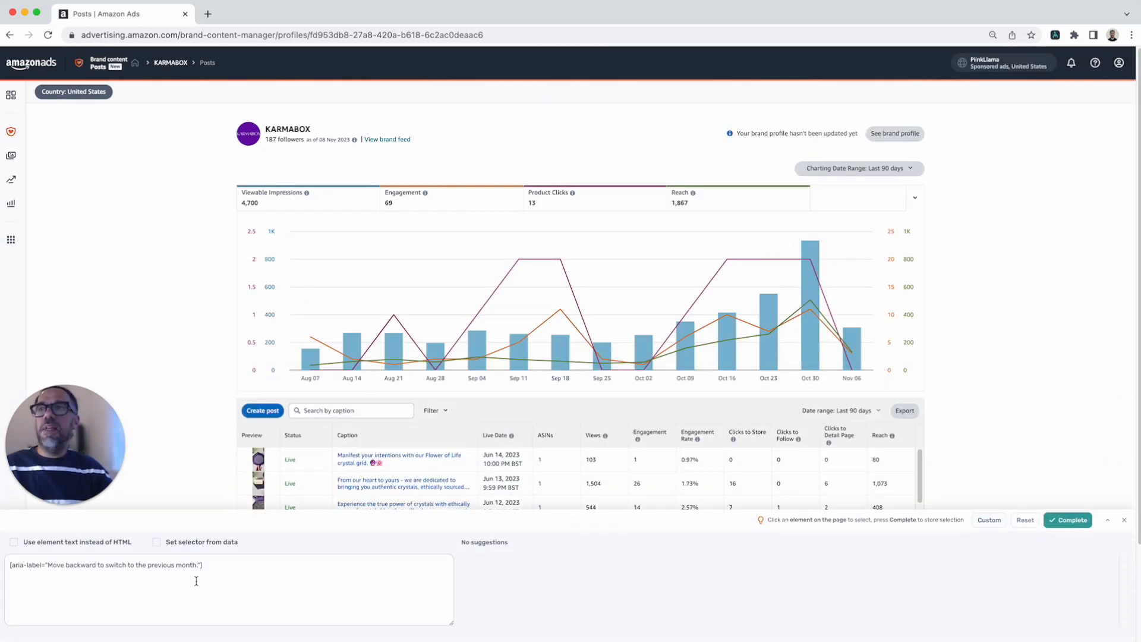
Re-enter the custom selector [aria-label="Move backward to switch to the previous month."] for step 4.1, and close the selection without completing it.
triple_click(27, 565)
key(super+c)
text([)
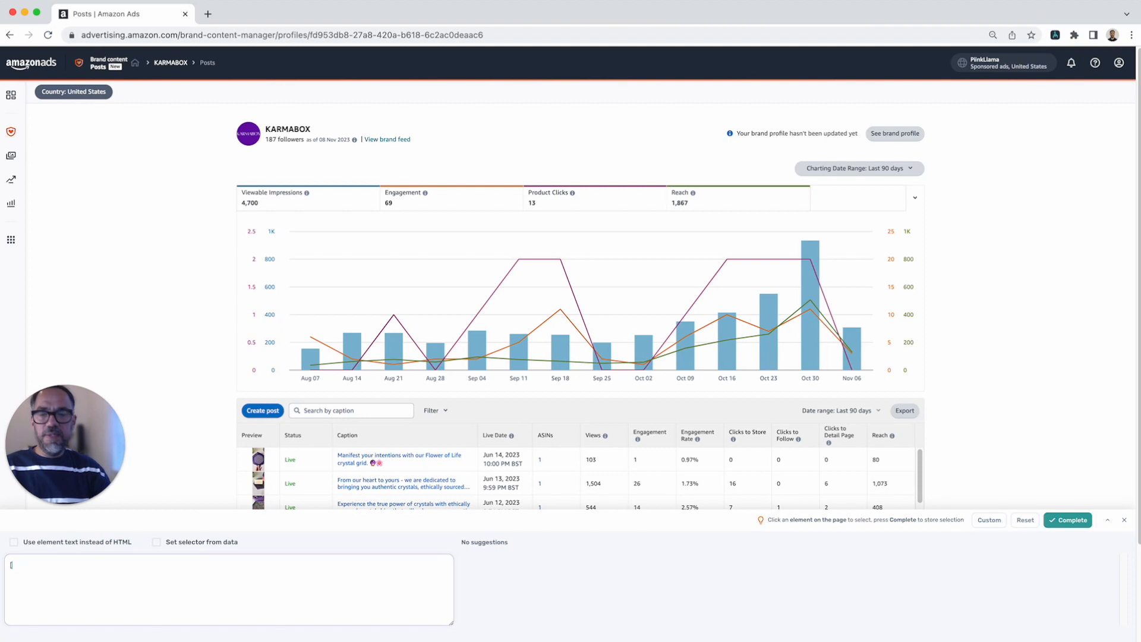
key(super+v)
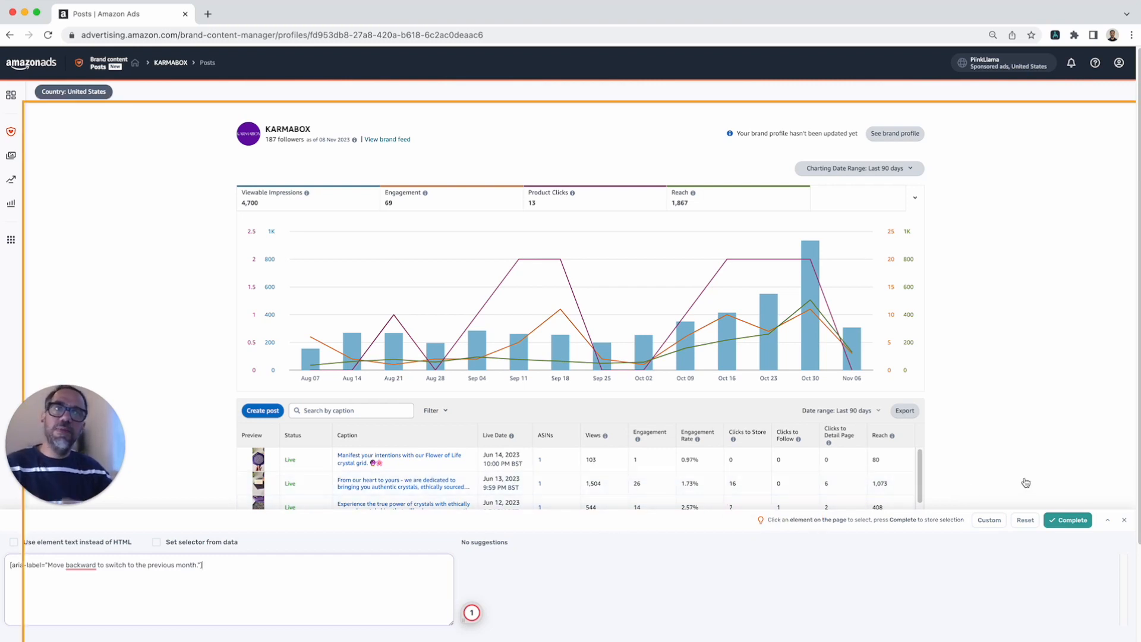
click(1125, 522)
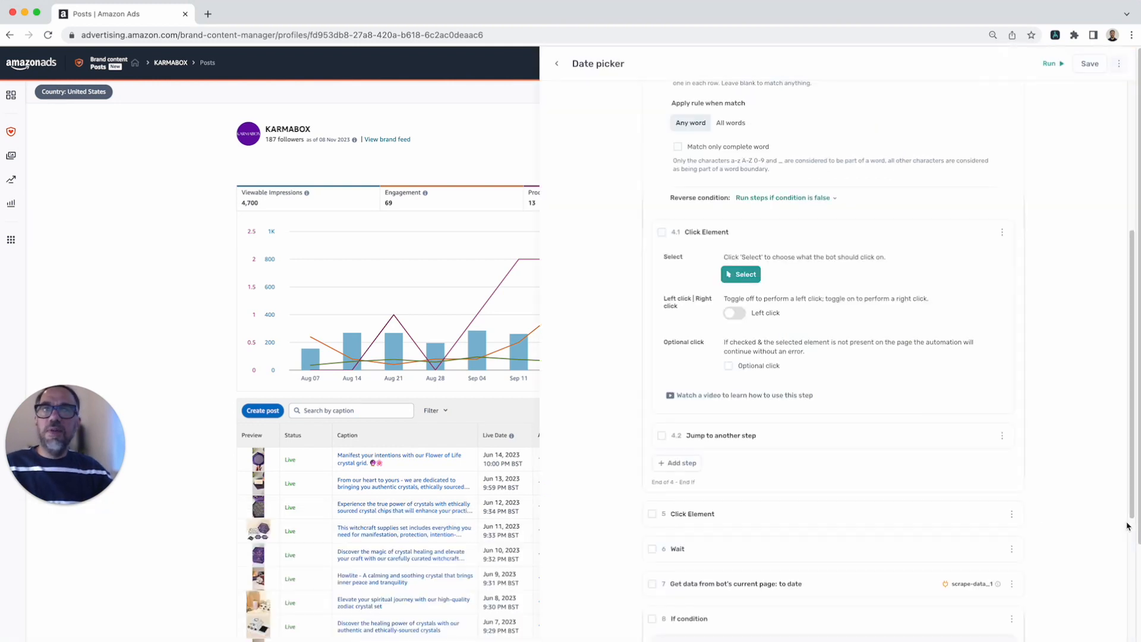
Collapse step 4.1, review the target step and maximum cycles of step 4.2 Jump to another step, and collapse it.
click(816, 231)
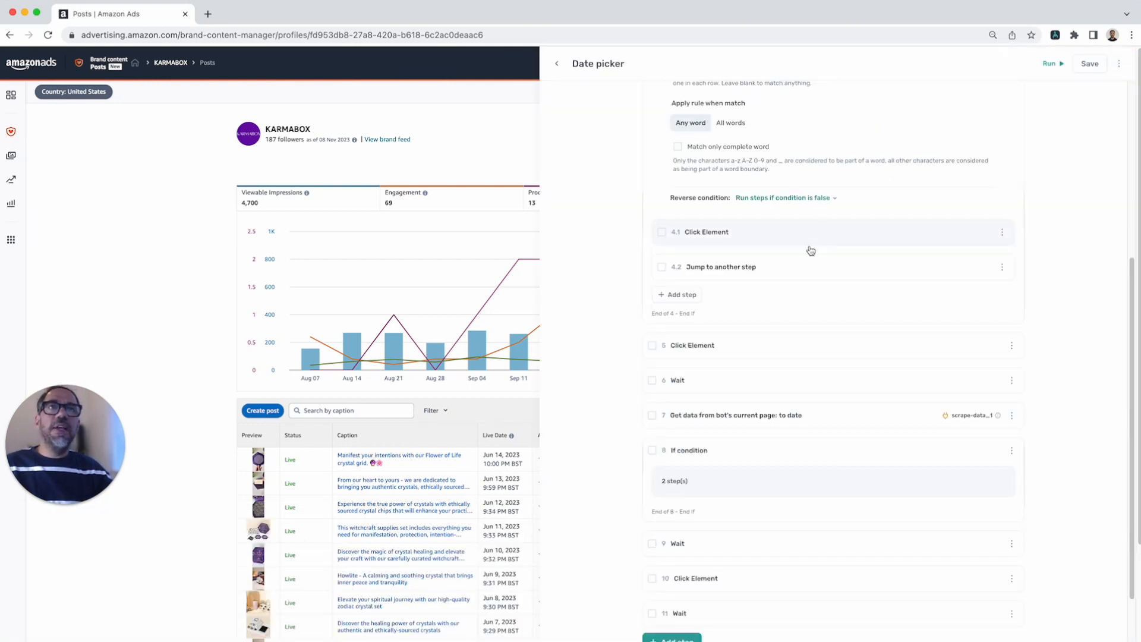
click(783, 278)
scroll(757, 395, up, 5)
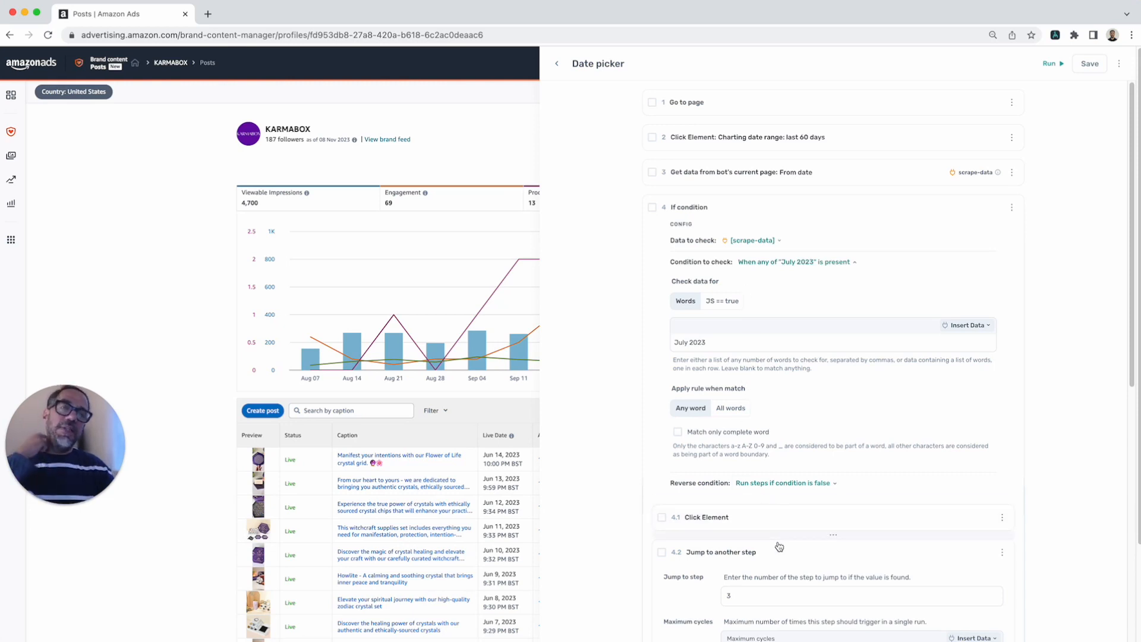
scroll(777, 546, down, 2)
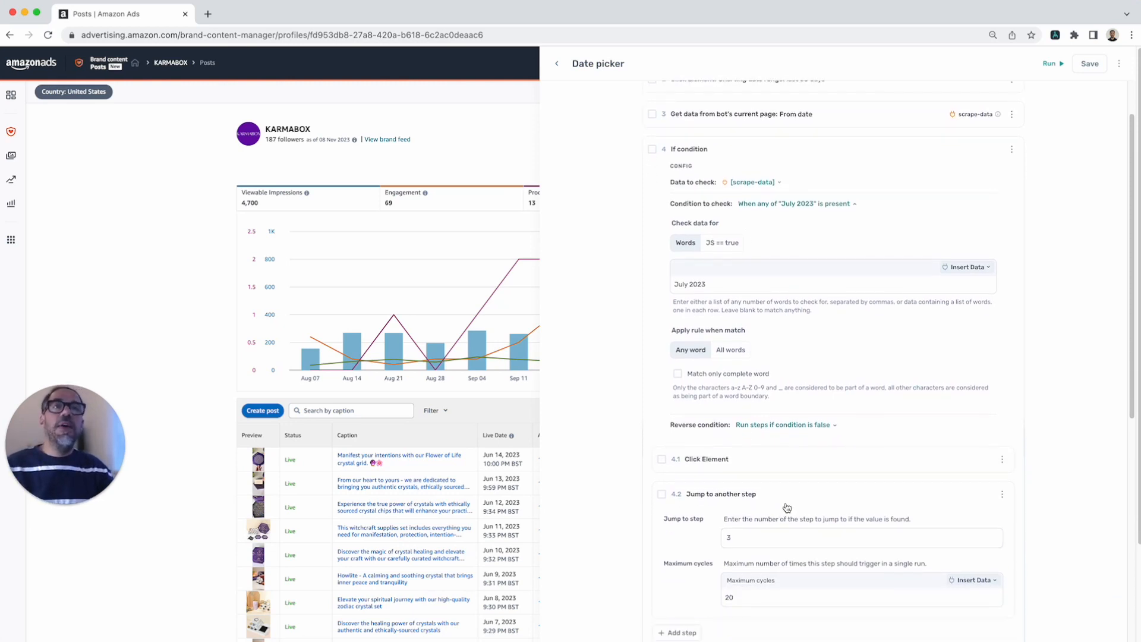
click(785, 504)
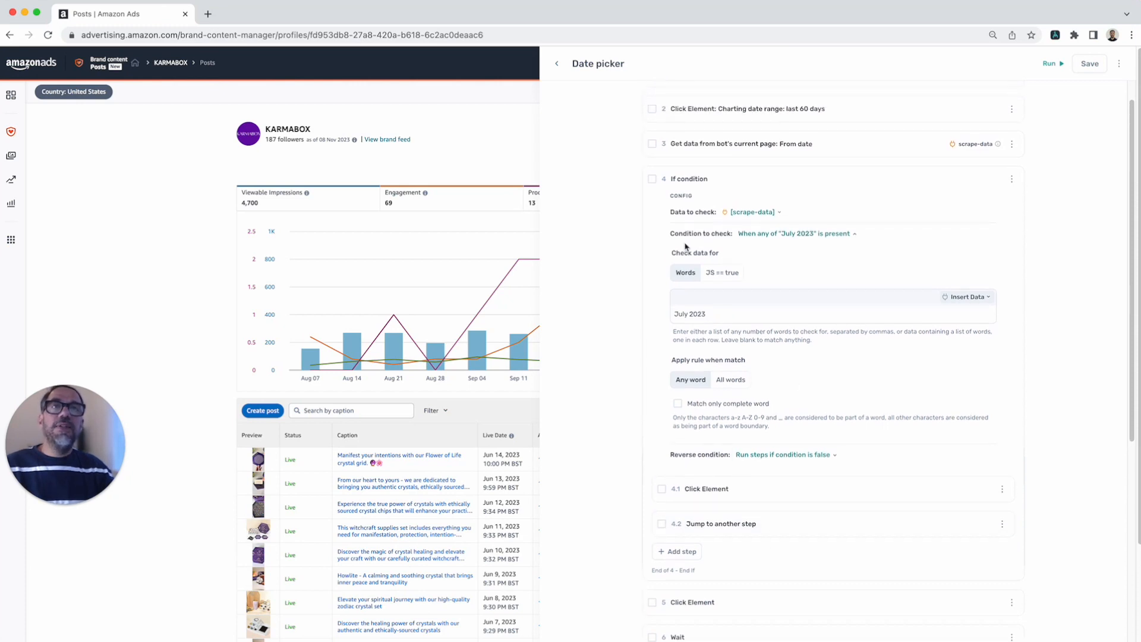
Review the settings of step 5 Click Element and open its element selection on the page, returning to the automation steps.
scroll(746, 513, down, 6)
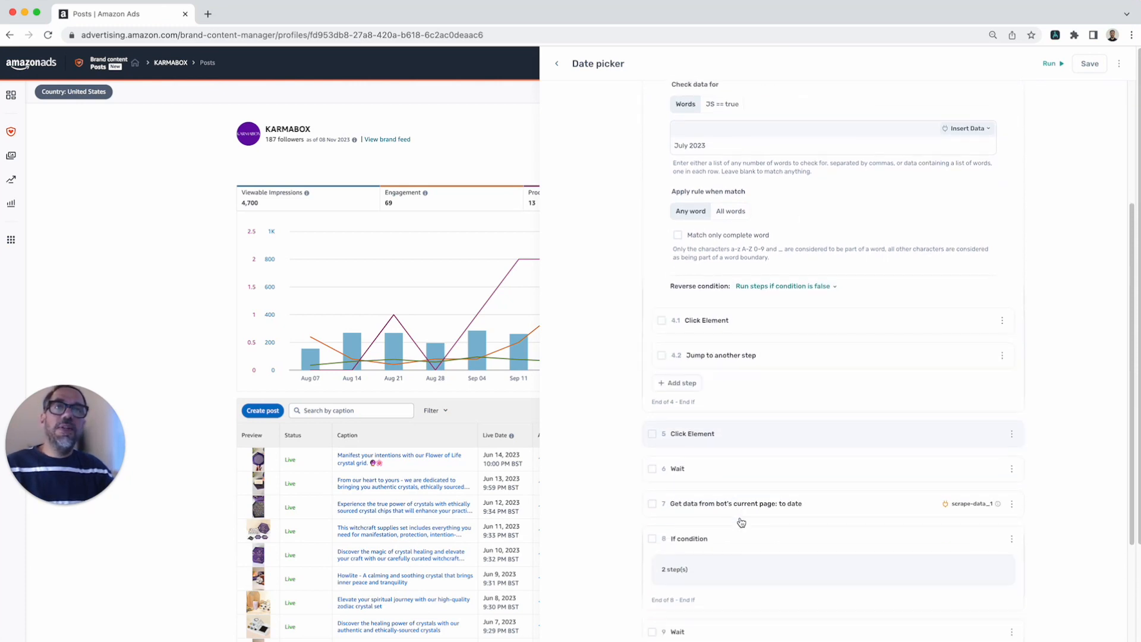
click(735, 442)
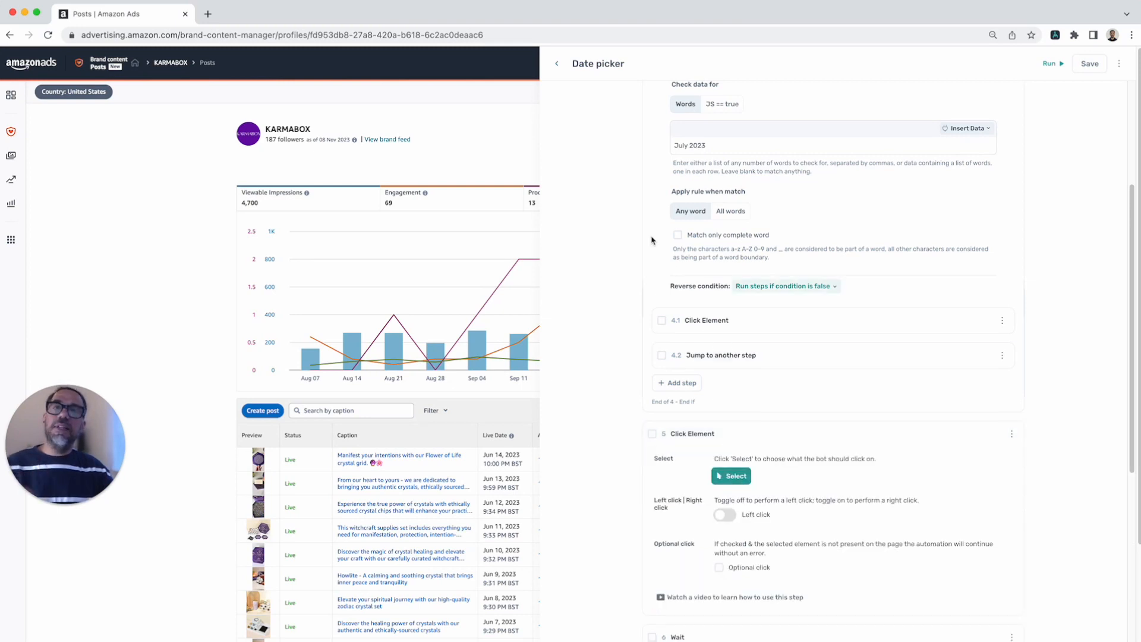
scroll(767, 474, down, 3)
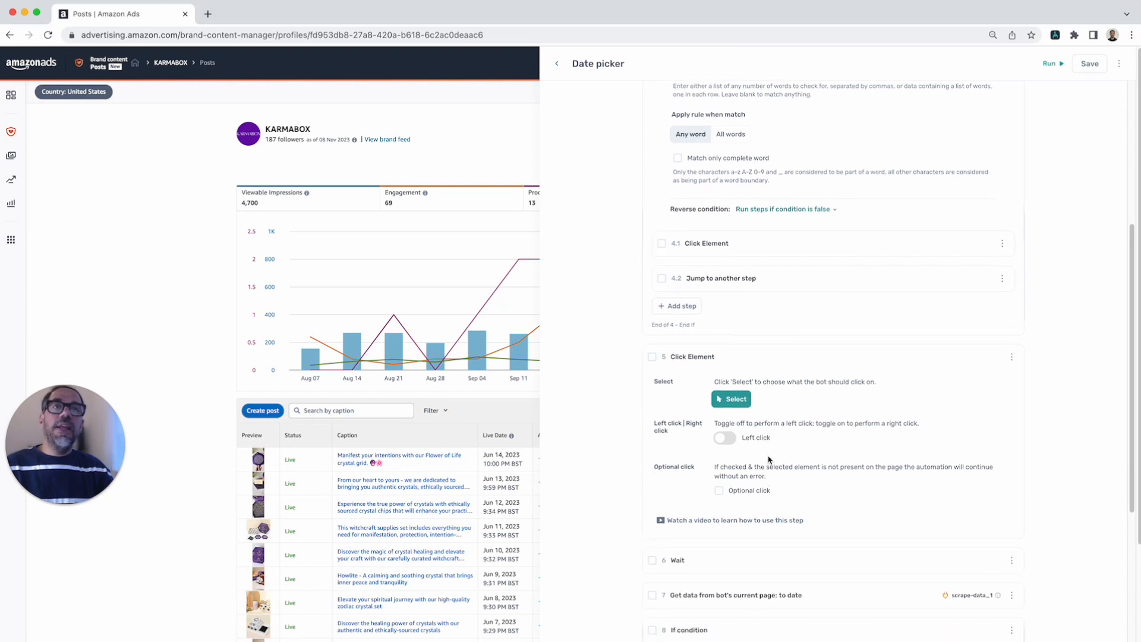
click(733, 399)
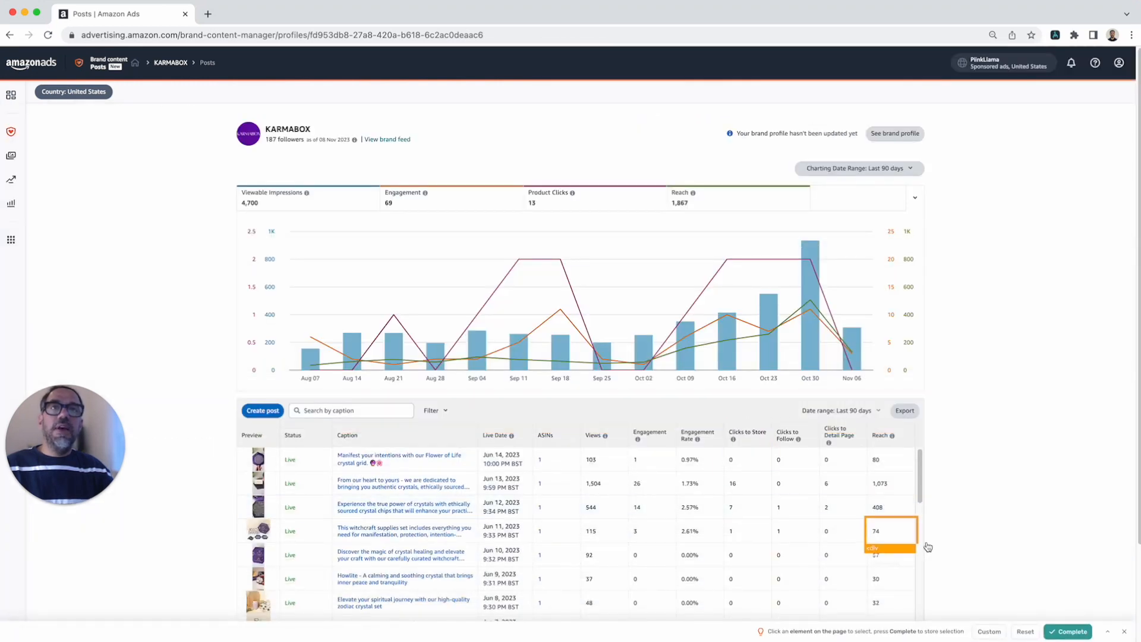
click(886, 171)
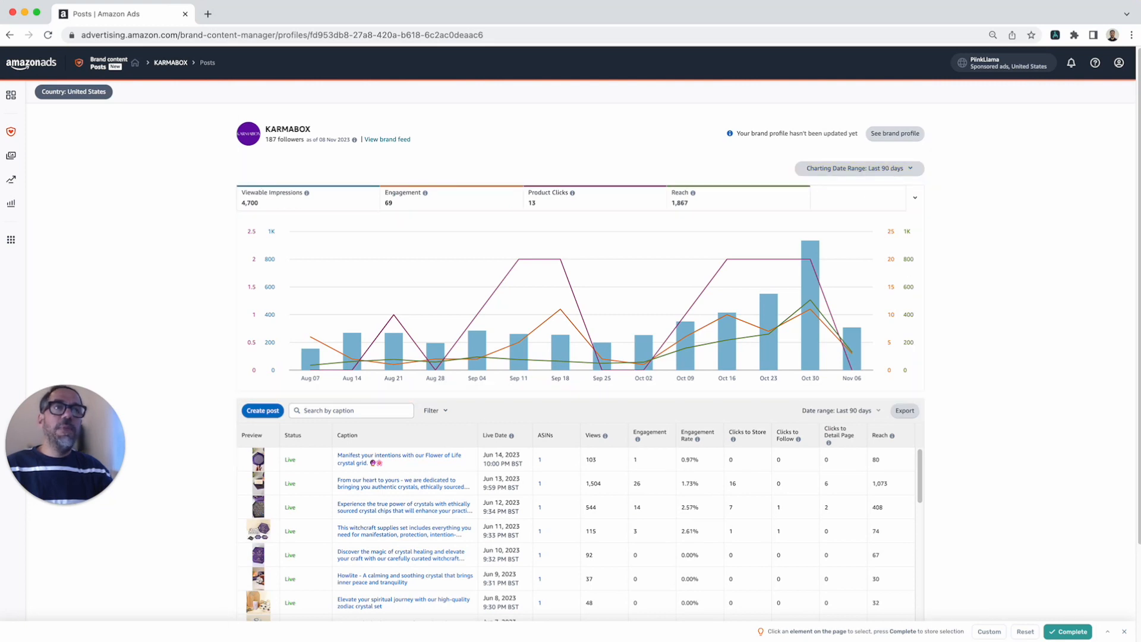
click(1069, 631)
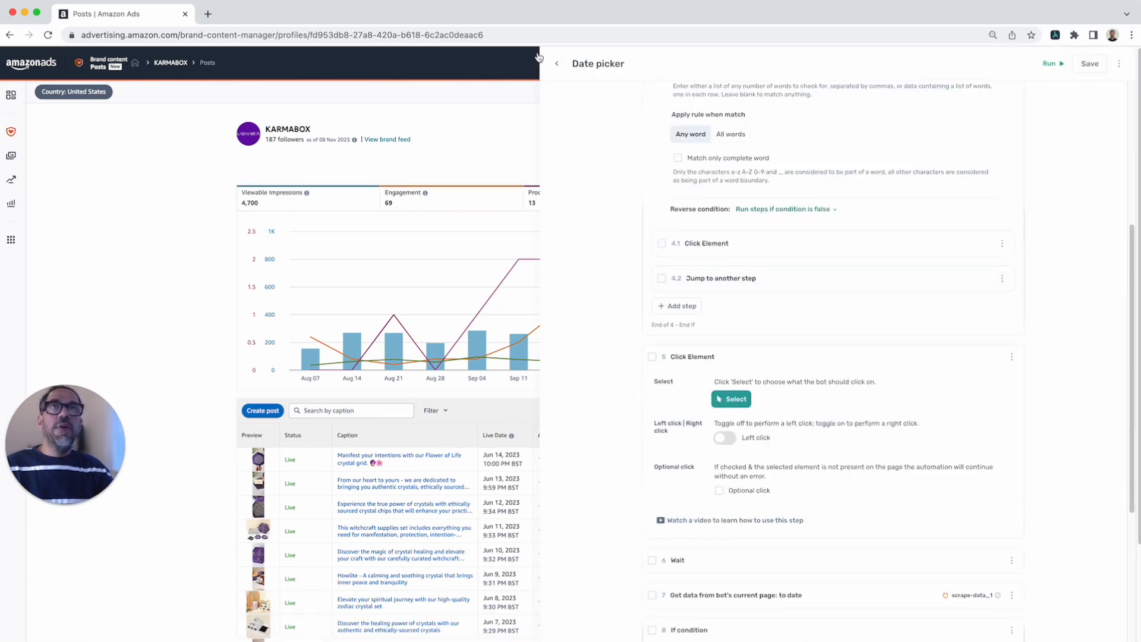
Open the charting date range calendar, inspect the August 10, 2023 day cell in DevTools, and highlight its aria-label attribute.
click(822, 169)
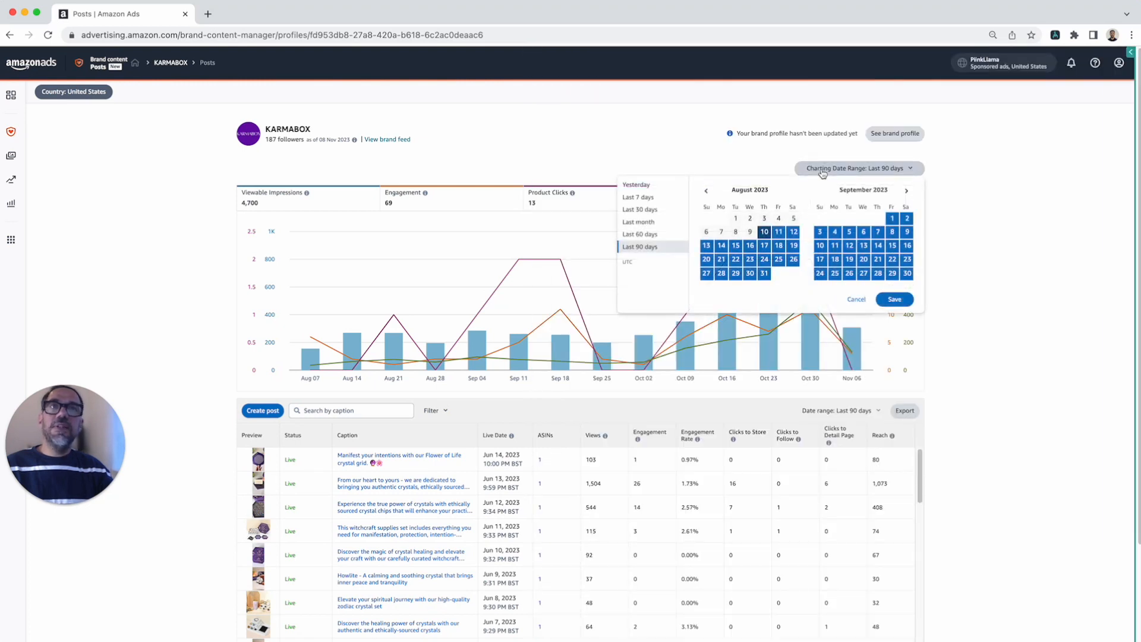
key(super+shift+c)
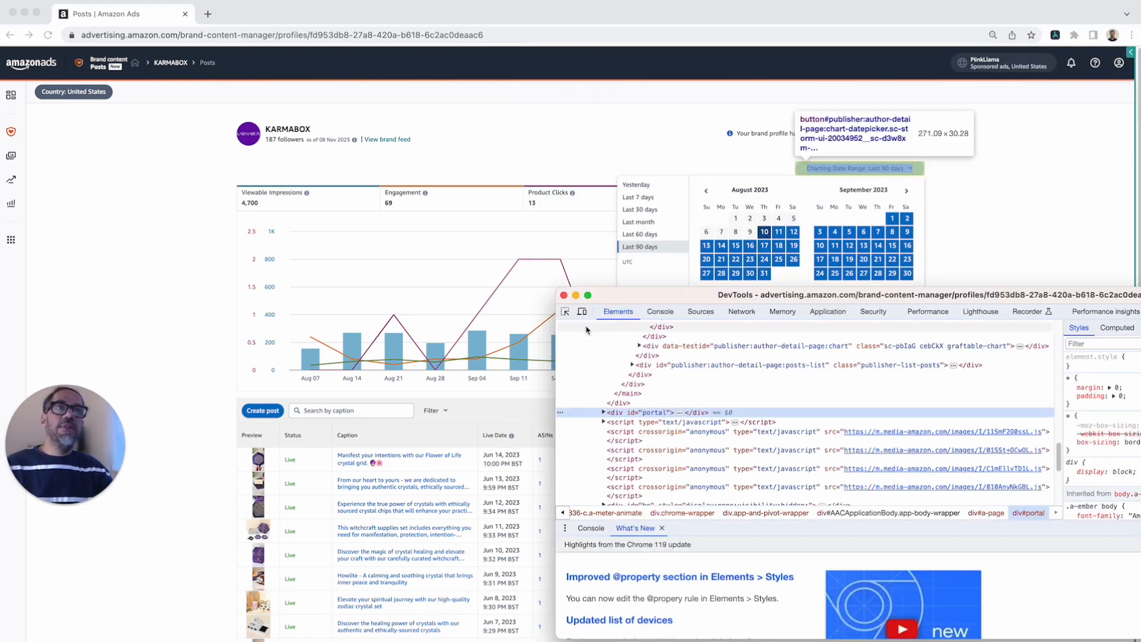
click(565, 312)
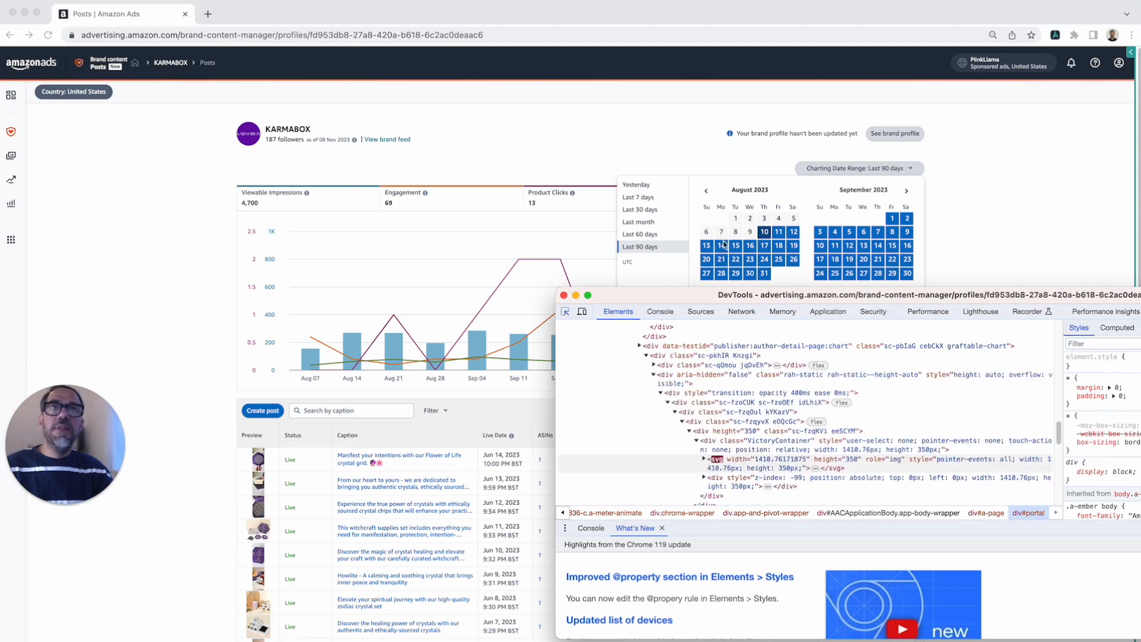
click(668, 261)
click(764, 232)
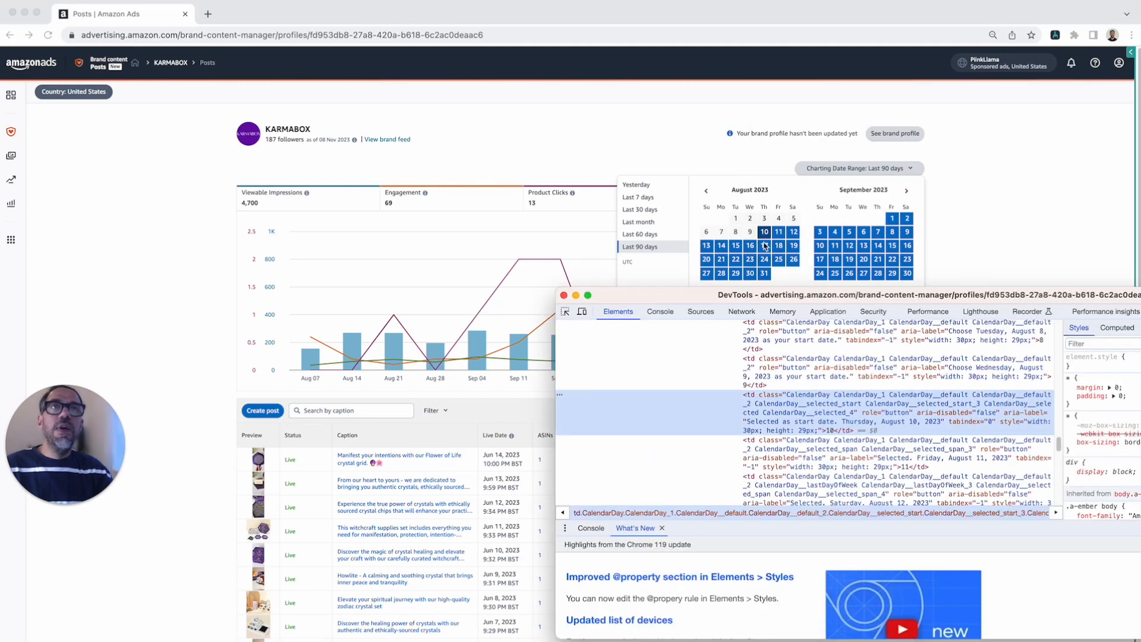
double_click(912, 422)
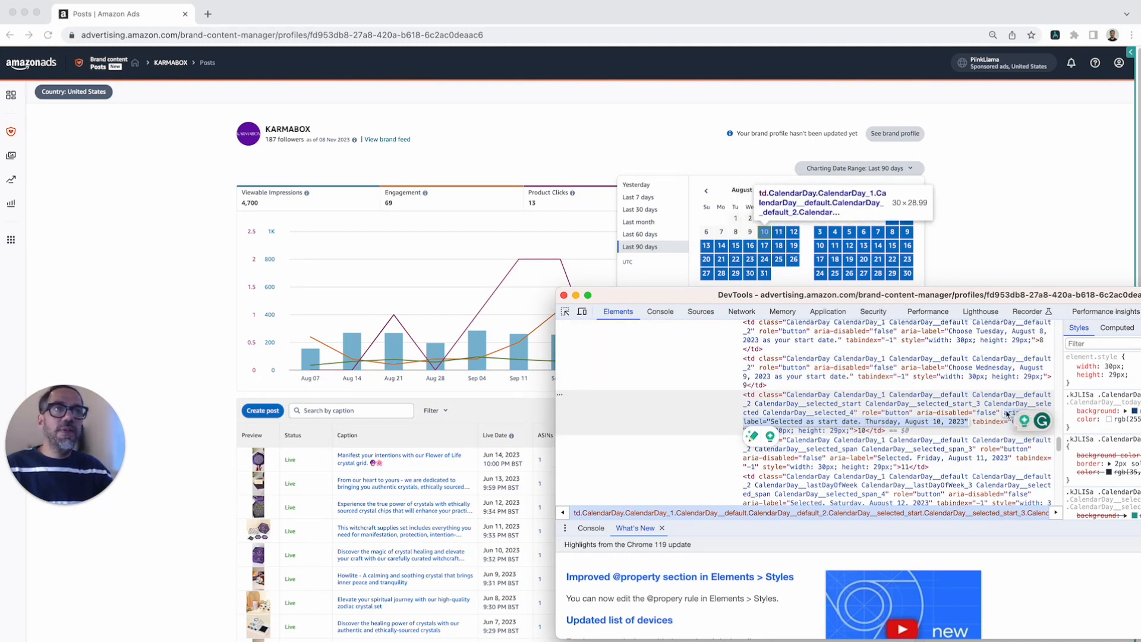
Move the calendar back to July 2023, inspect the July 12 day cell, and highlight its aria-label attribute.
click(962, 247)
click(707, 190)
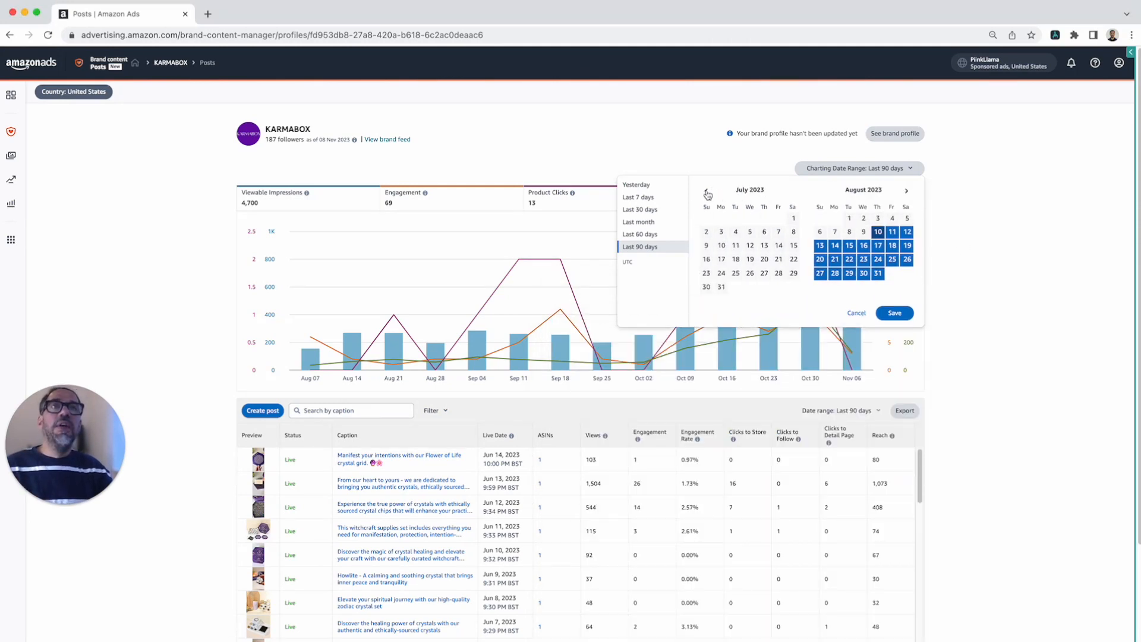
click(706, 191)
click(906, 190)
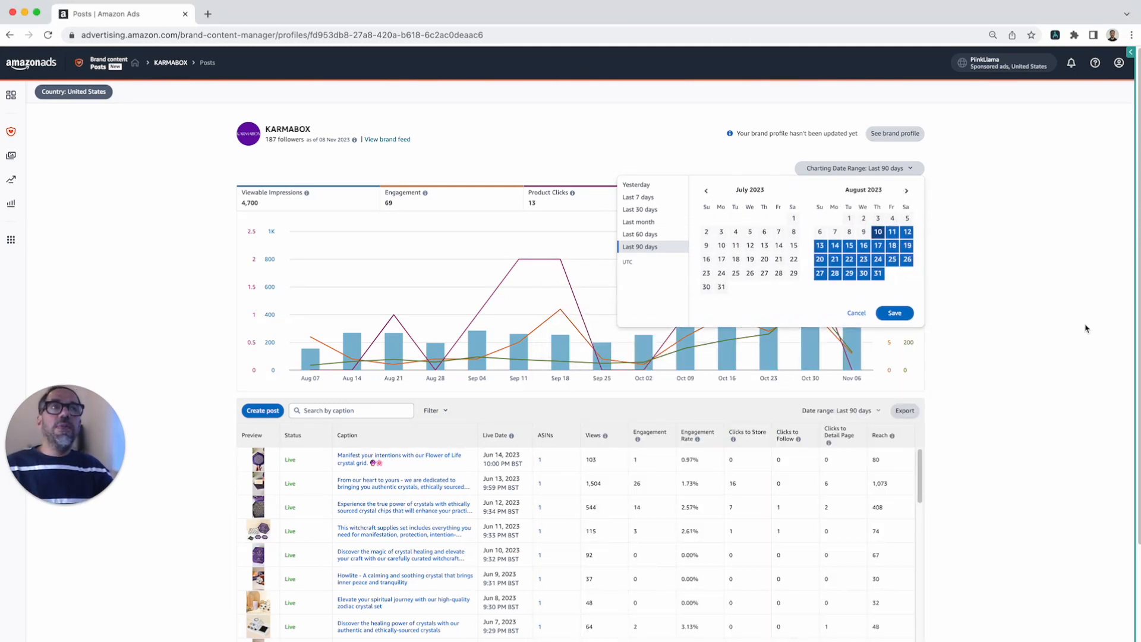
click(1140, 345)
click(565, 311)
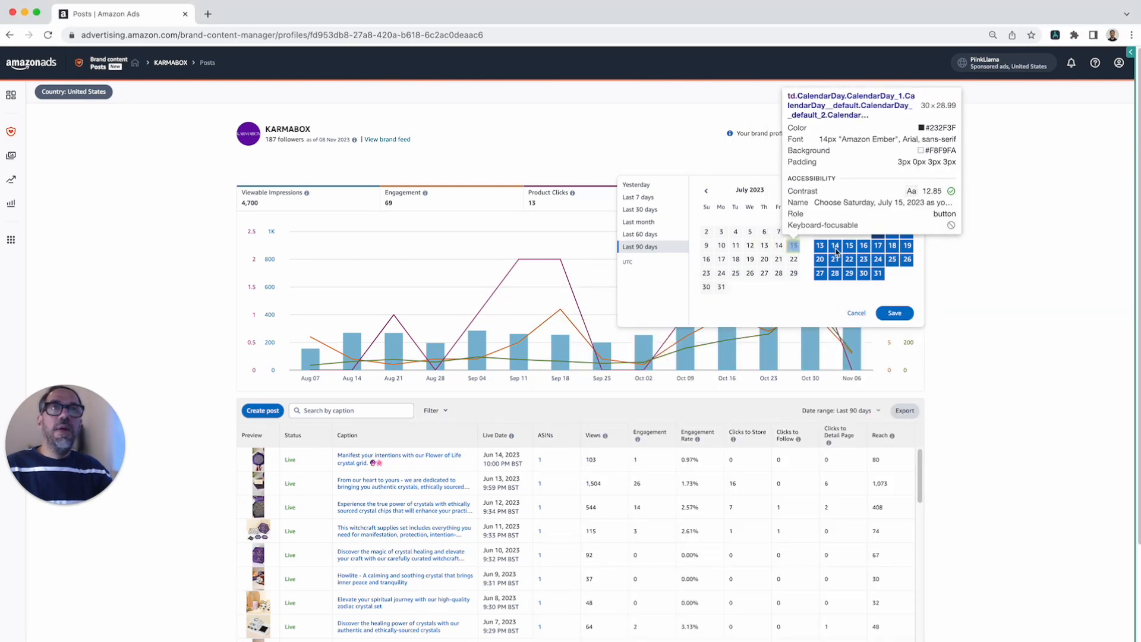
click(756, 248)
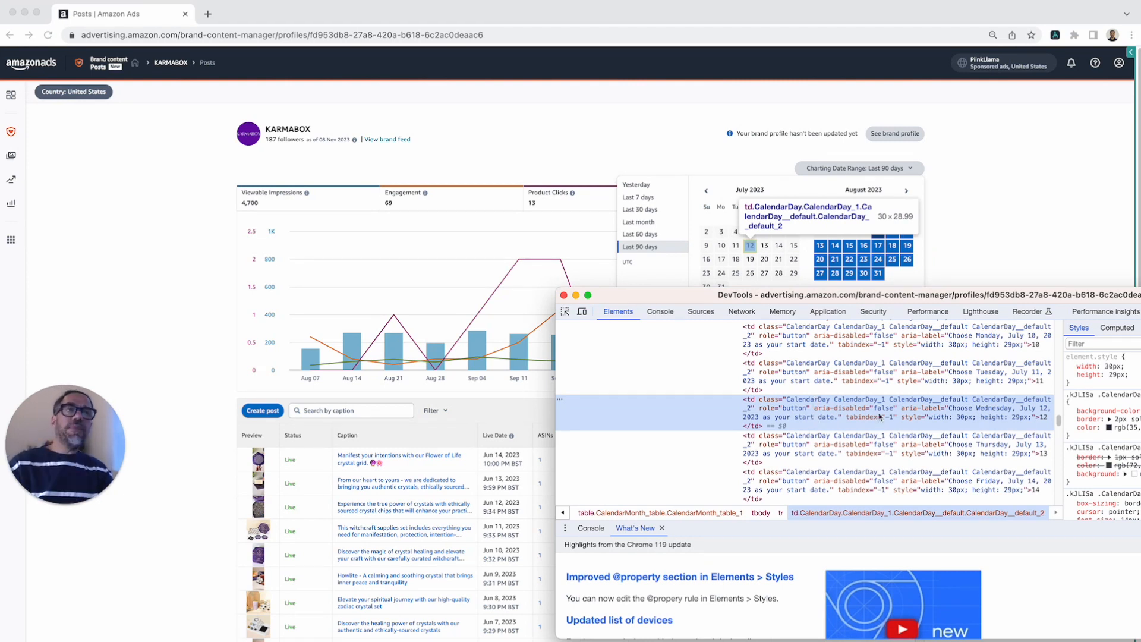
double_click(987, 415)
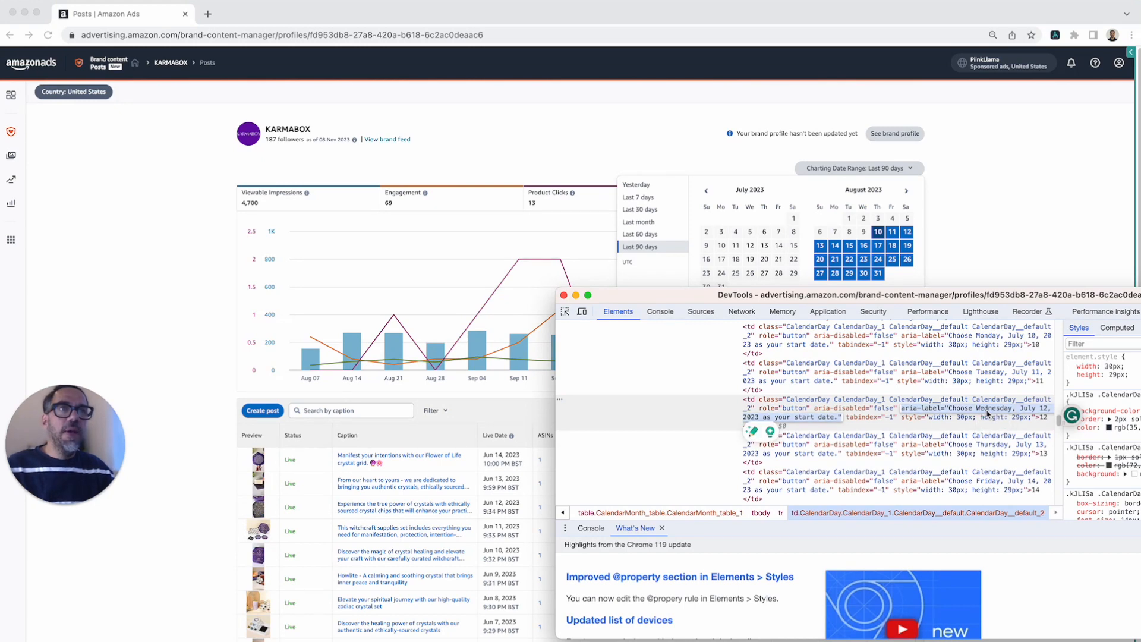
click(1025, 221)
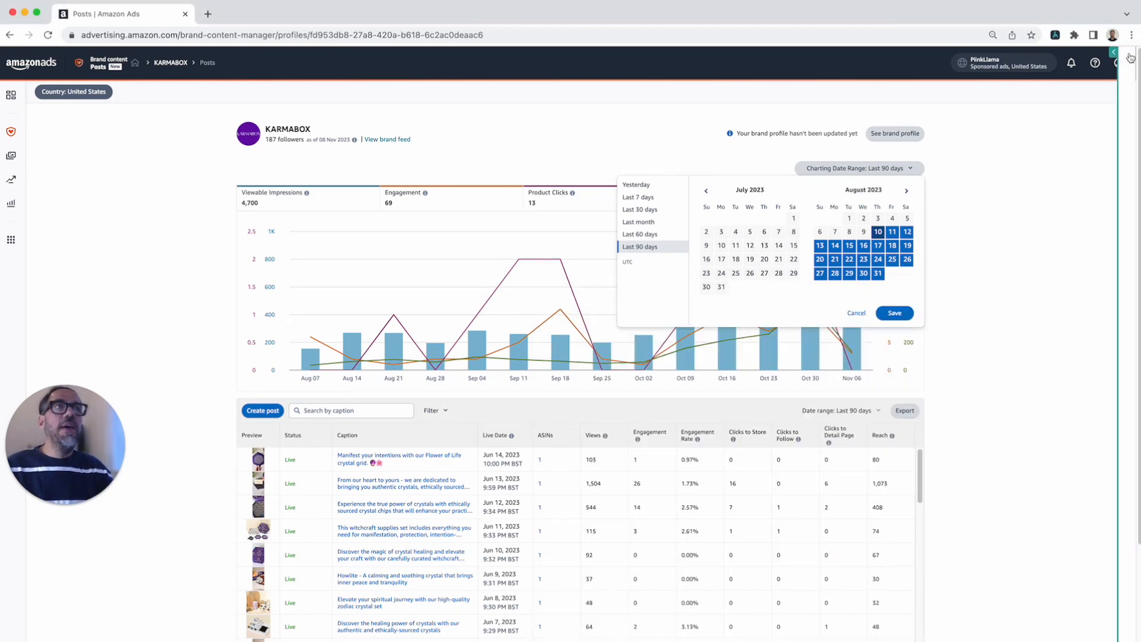
Review step 5's custom selector [aria-label="Choose Wednesday, July 12, 2023 as your start date."] in the automation and complete the selection.
click(1129, 55)
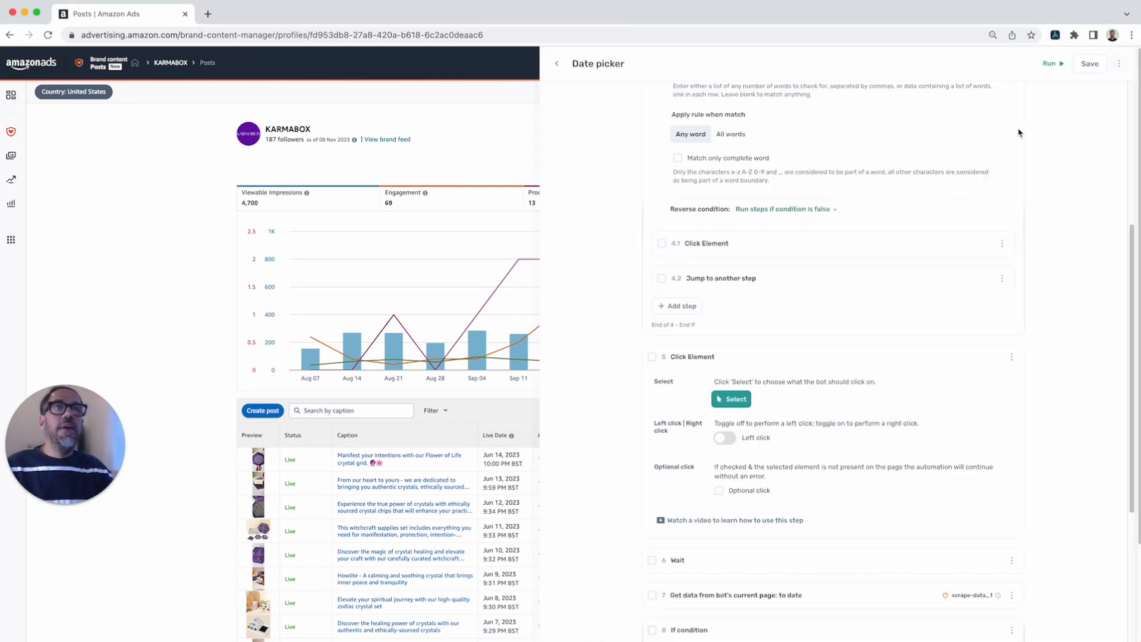
click(743, 400)
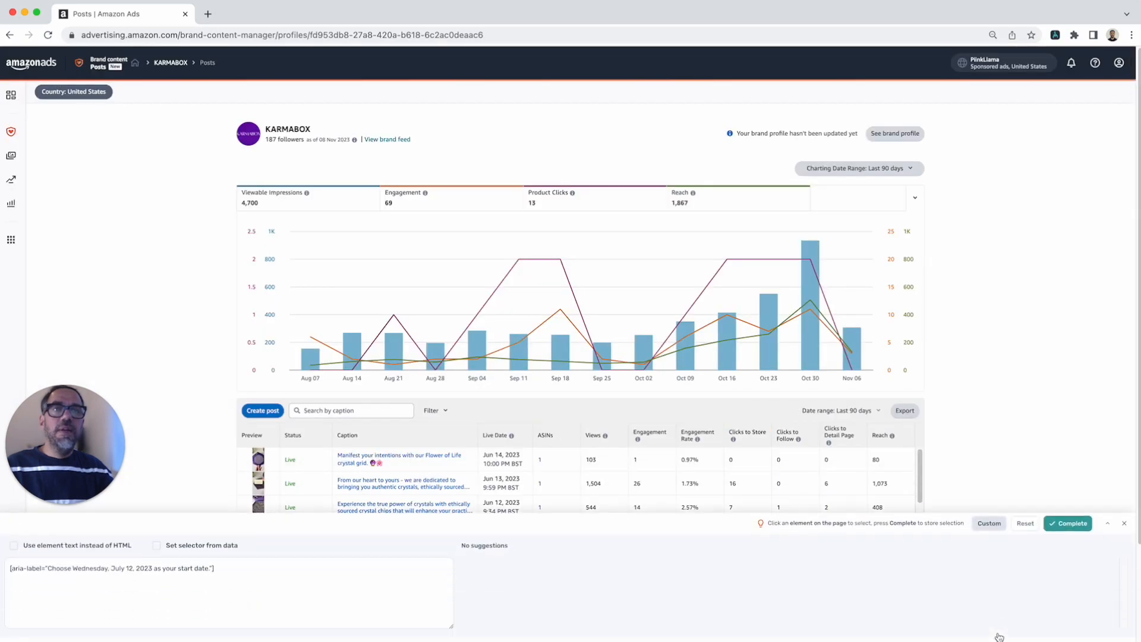
click(274, 589)
key(super+a)
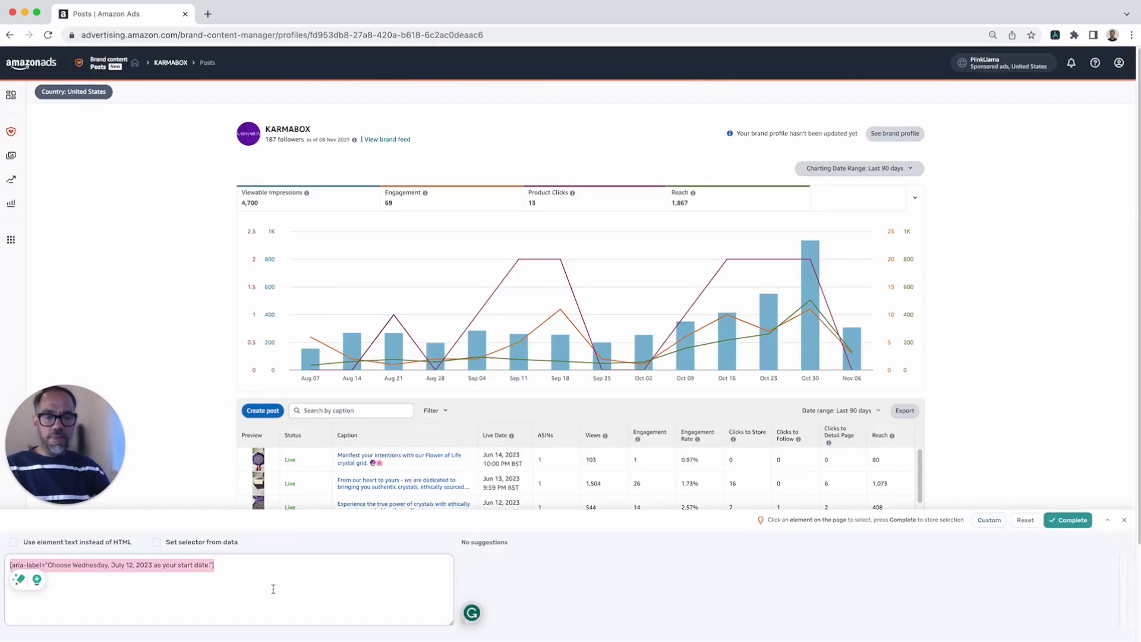
click(274, 589)
key(BackSpace)
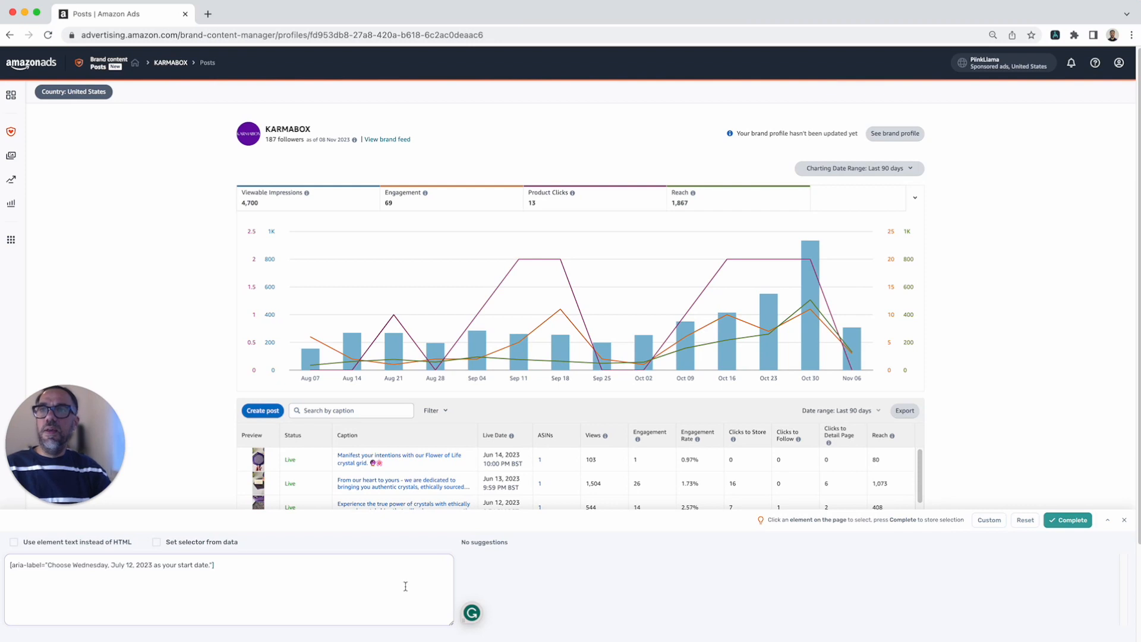
click(1067, 520)
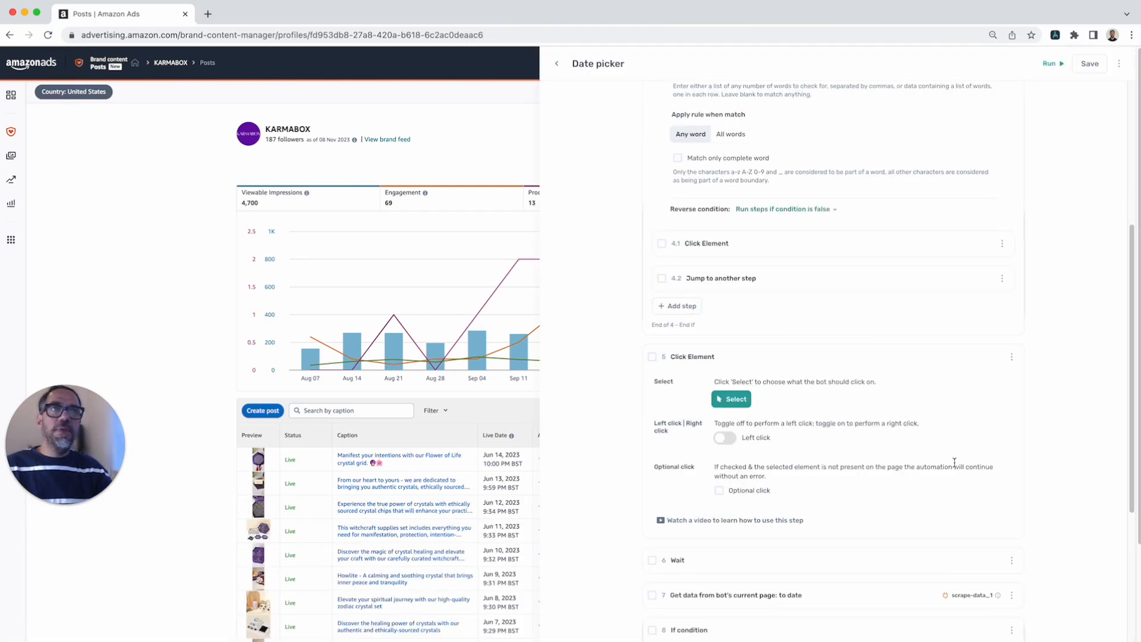
Collapse step 5 Click Element and the step 4 If condition for an overview of the automation steps.
click(857, 373)
scroll(867, 420, up, 2)
scroll(867, 419, up, 3)
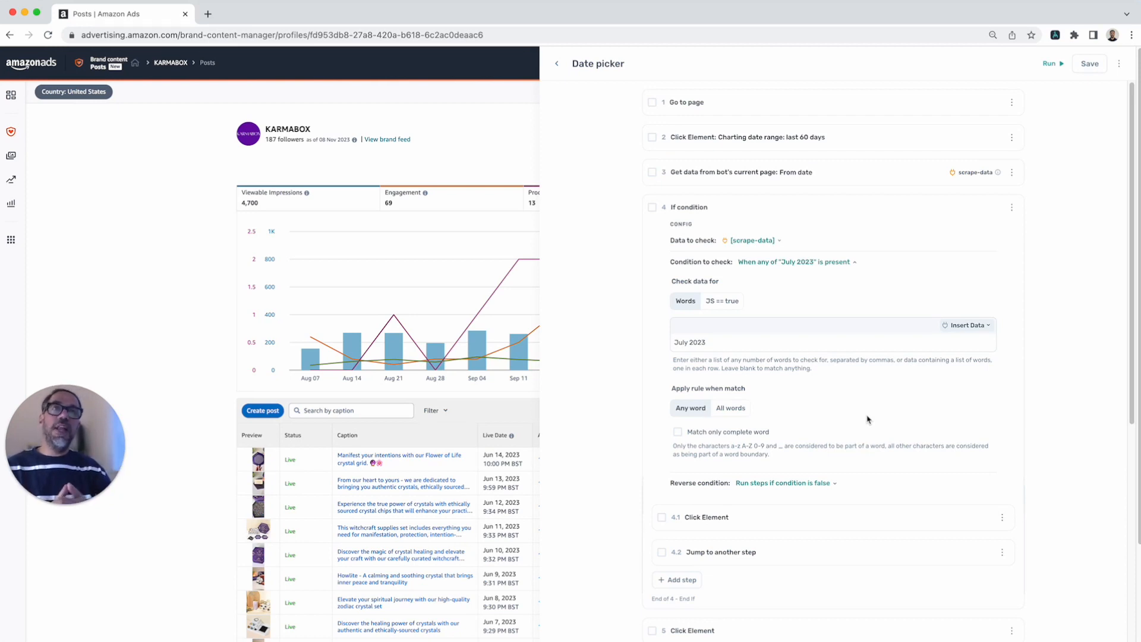
click(818, 204)
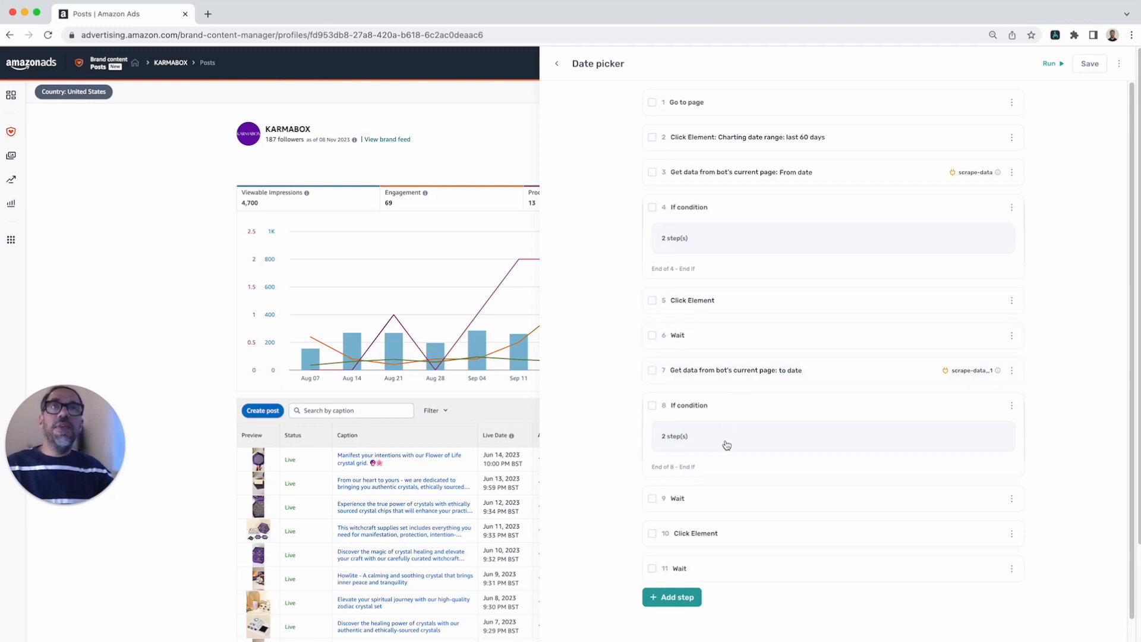
Select steps 1 to 5, open the copy or move options between steps 6 and 7, and clear the selection.
click(653, 103)
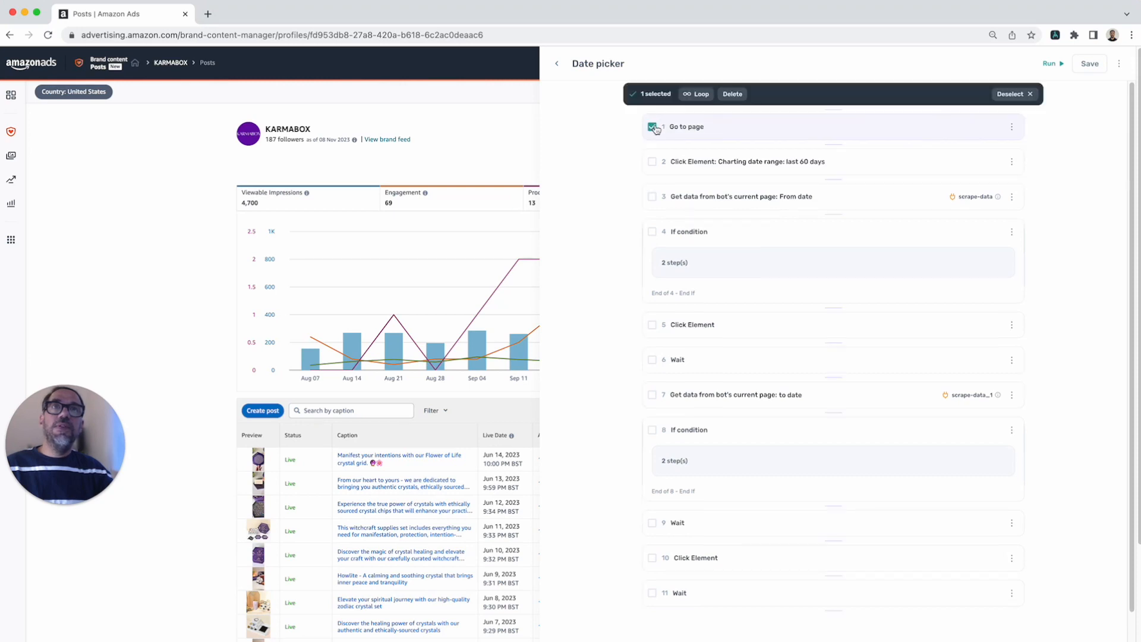
click(652, 161)
click(652, 196)
click(652, 231)
click(653, 325)
click(707, 381)
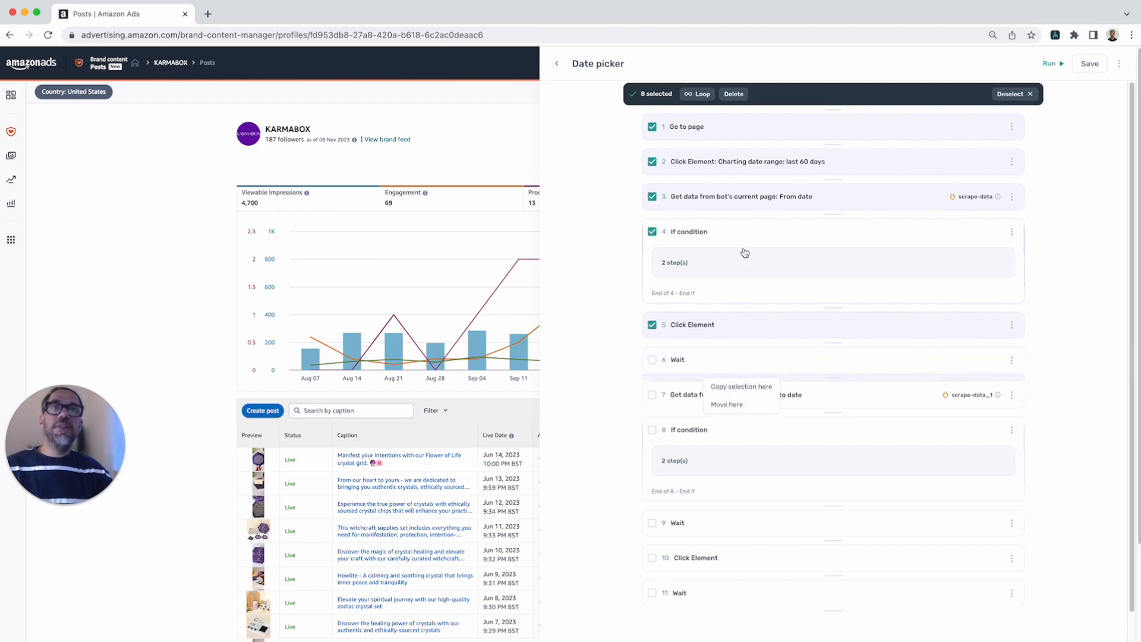
click(1023, 95)
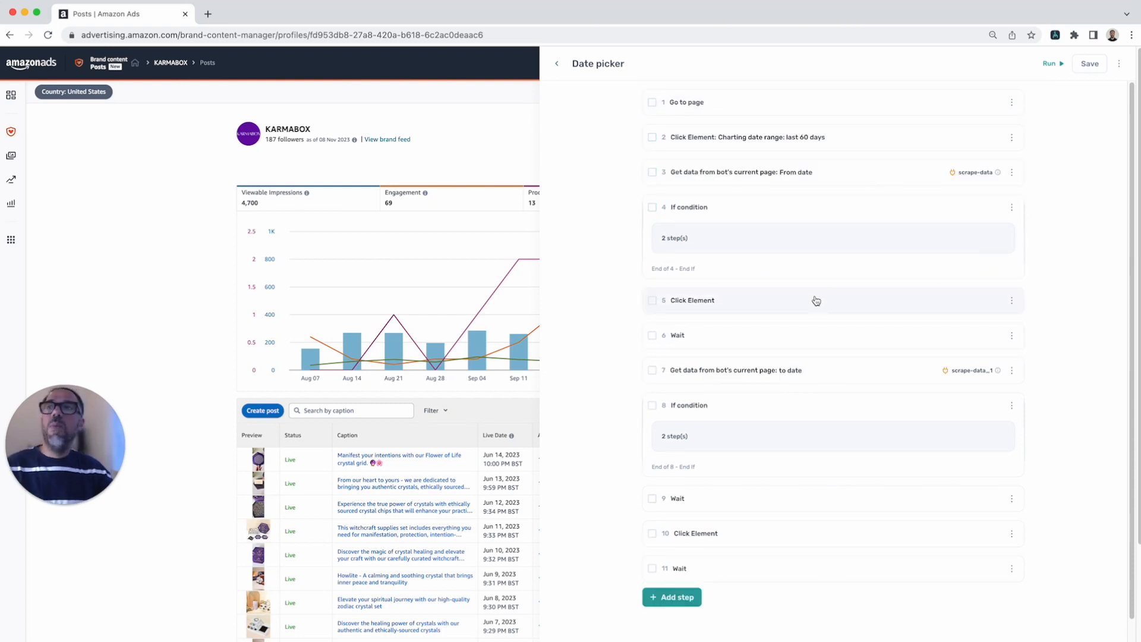
Expand the step 8 If condition and review its data to check, condition and nested steps.
scroll(771, 388, down, 1)
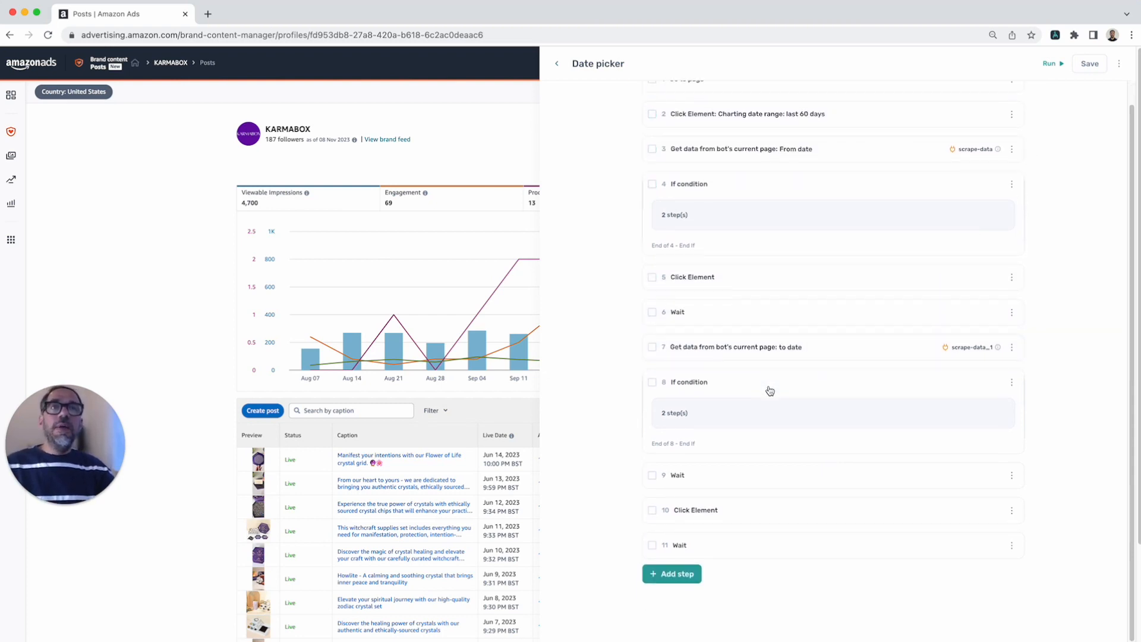
click(815, 388)
scroll(769, 496, down, 2)
scroll(768, 496, down, 1)
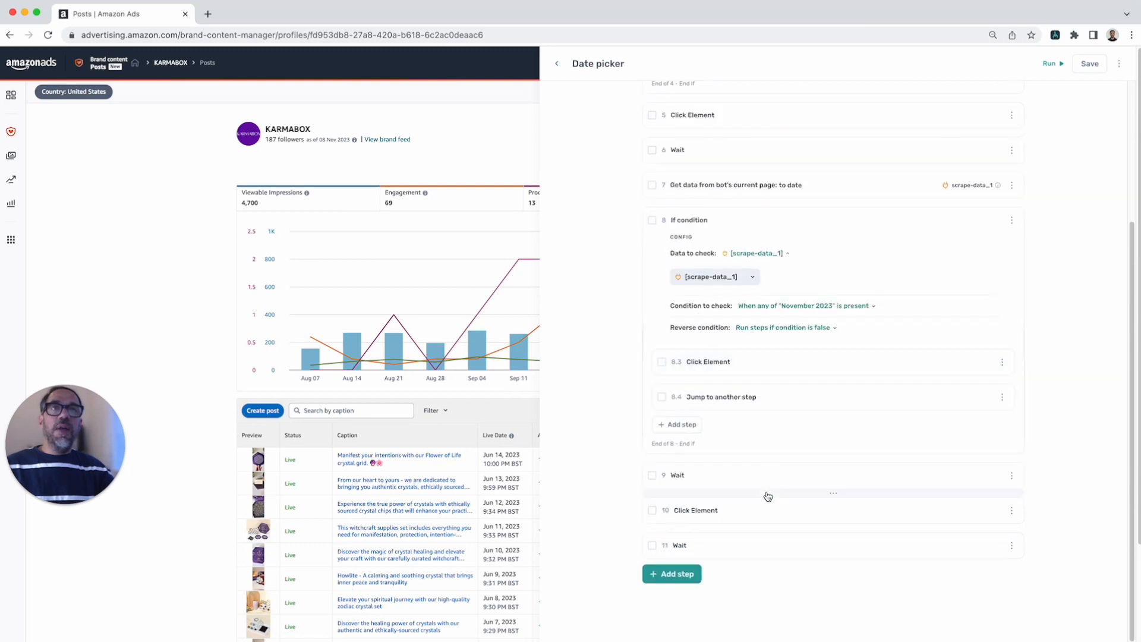
scroll(768, 496, up, 1)
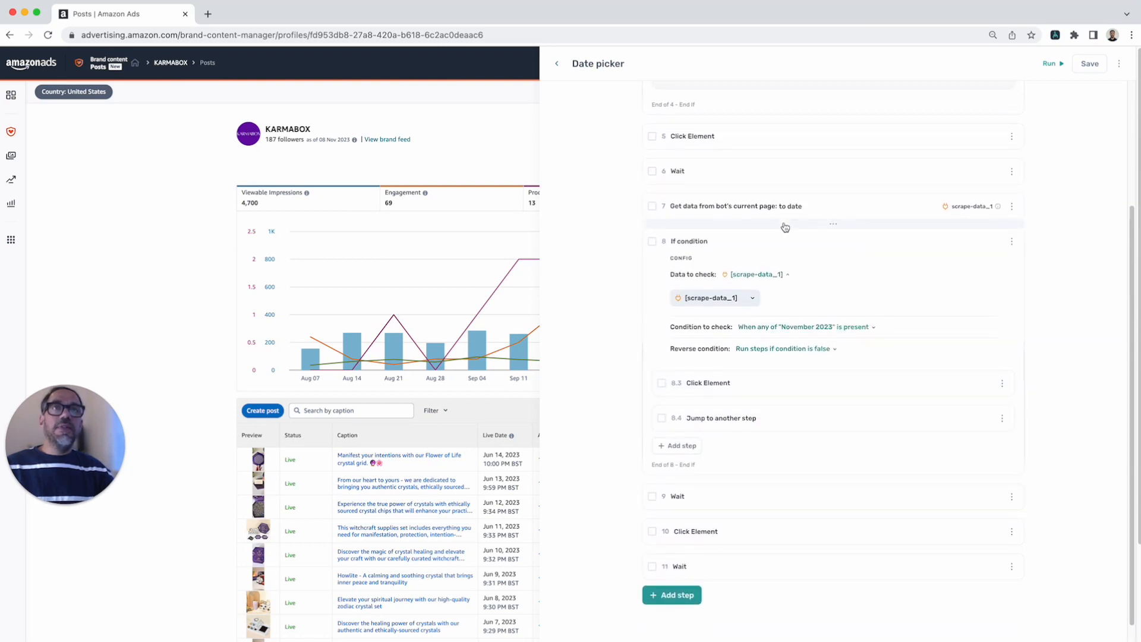
scroll(778, 248, up, 1)
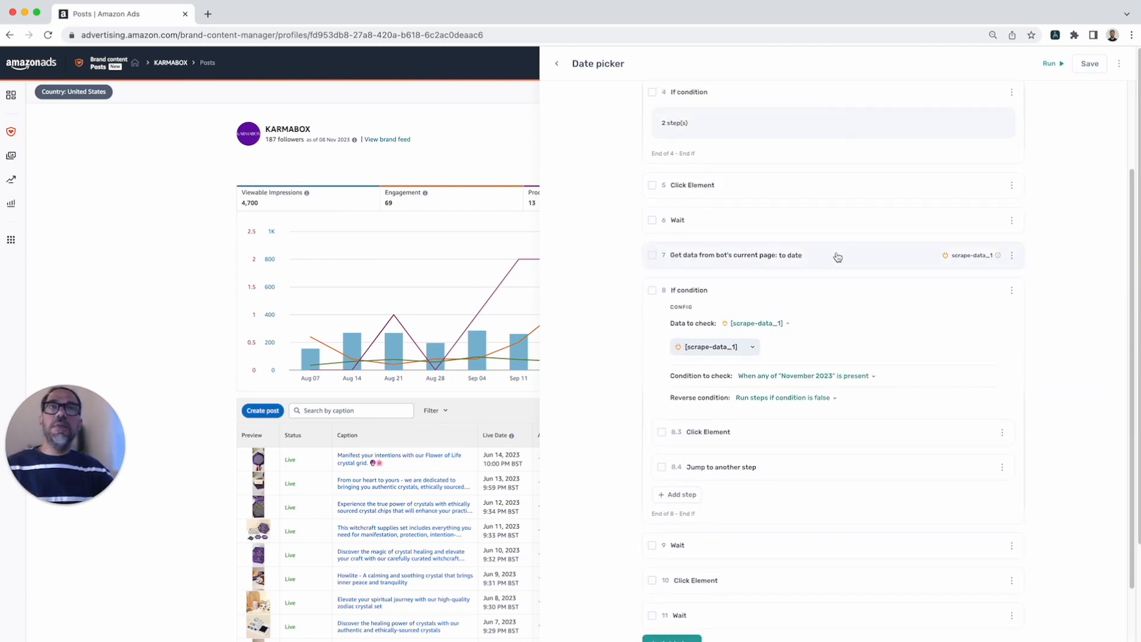
Open step 7's data selection, highlight the nth-child(3) number in column A's custom selector, and set and complete the selection.
click(838, 257)
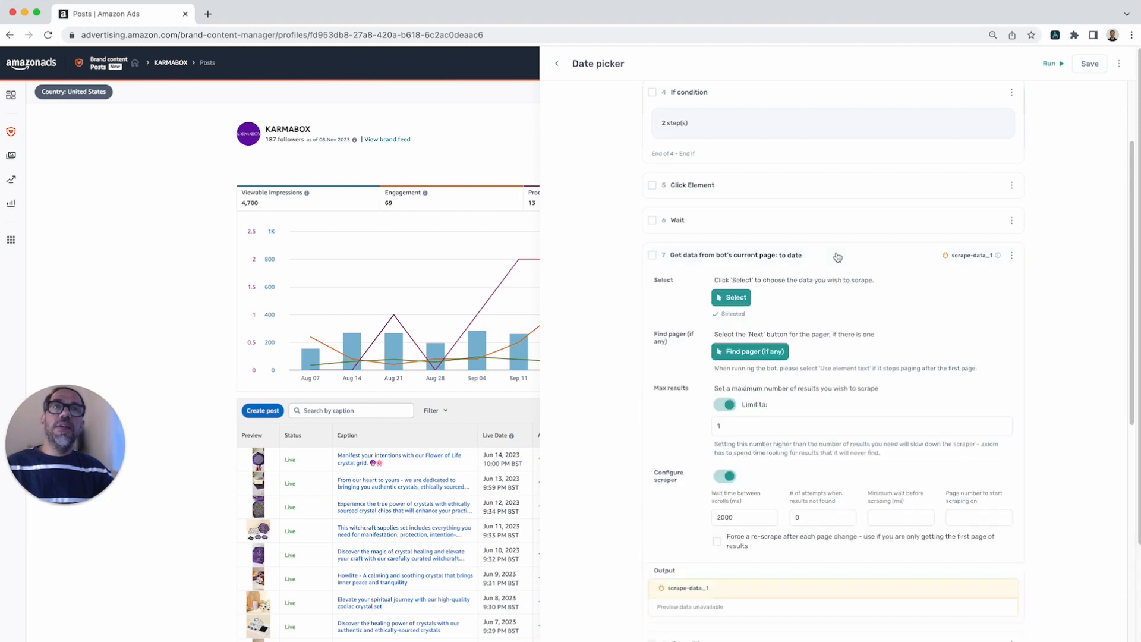
click(735, 299)
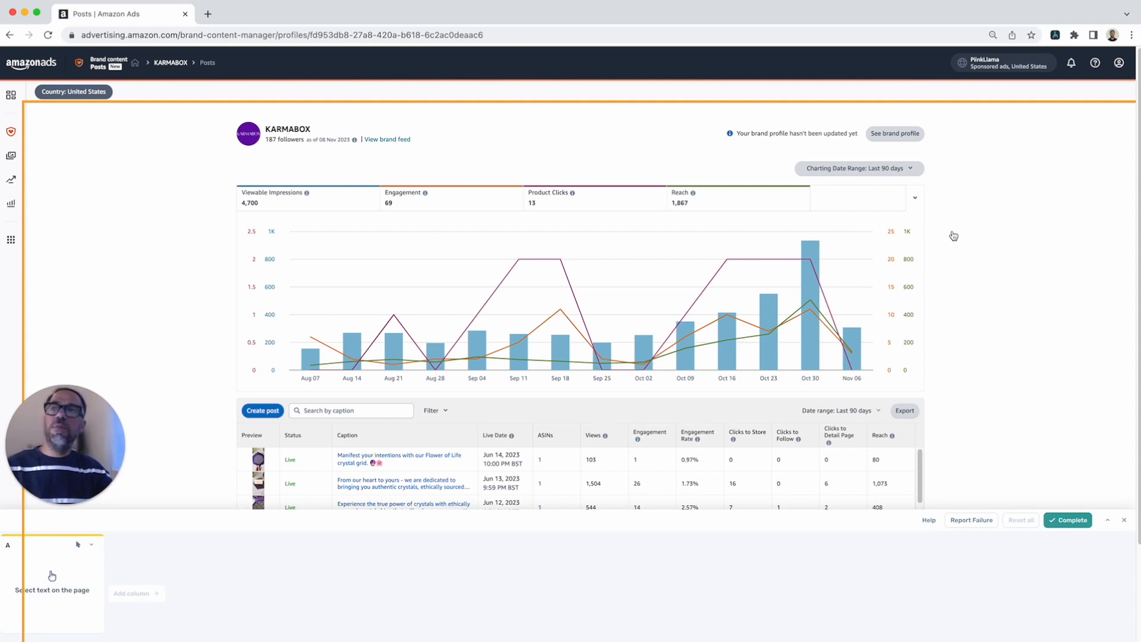
click(94, 547)
click(154, 599)
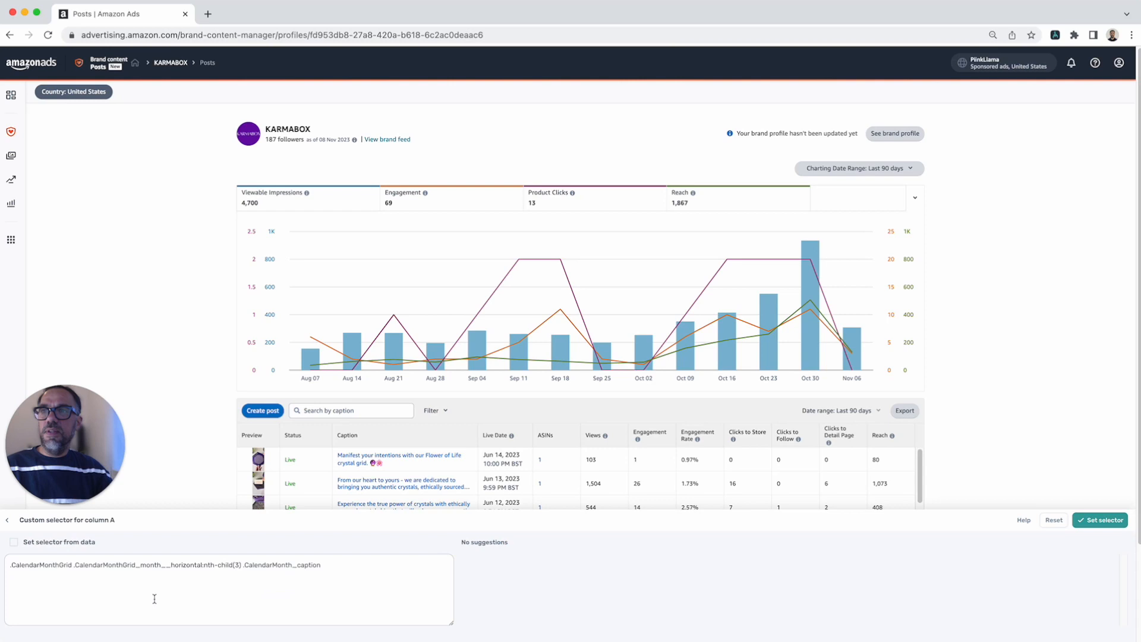
click(238, 567)
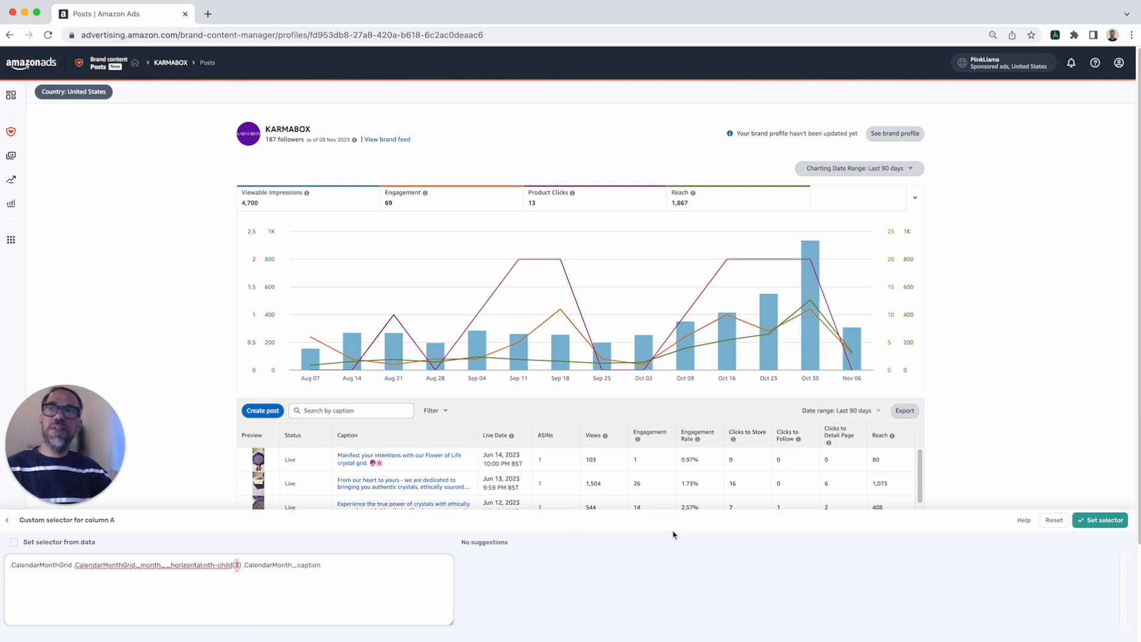
click(1105, 520)
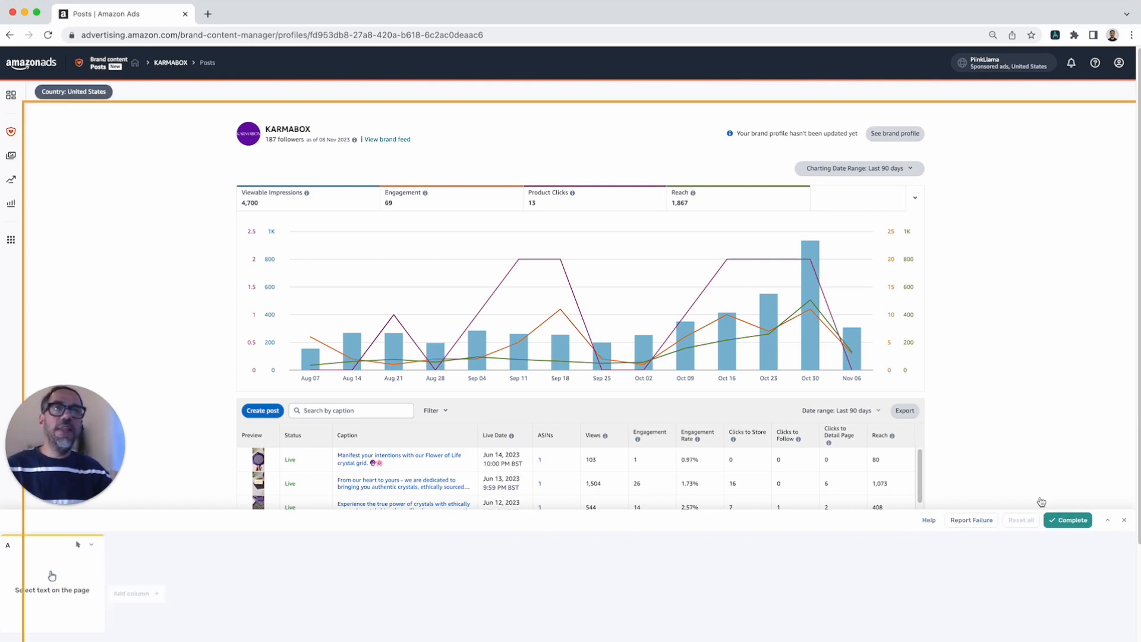
click(1060, 522)
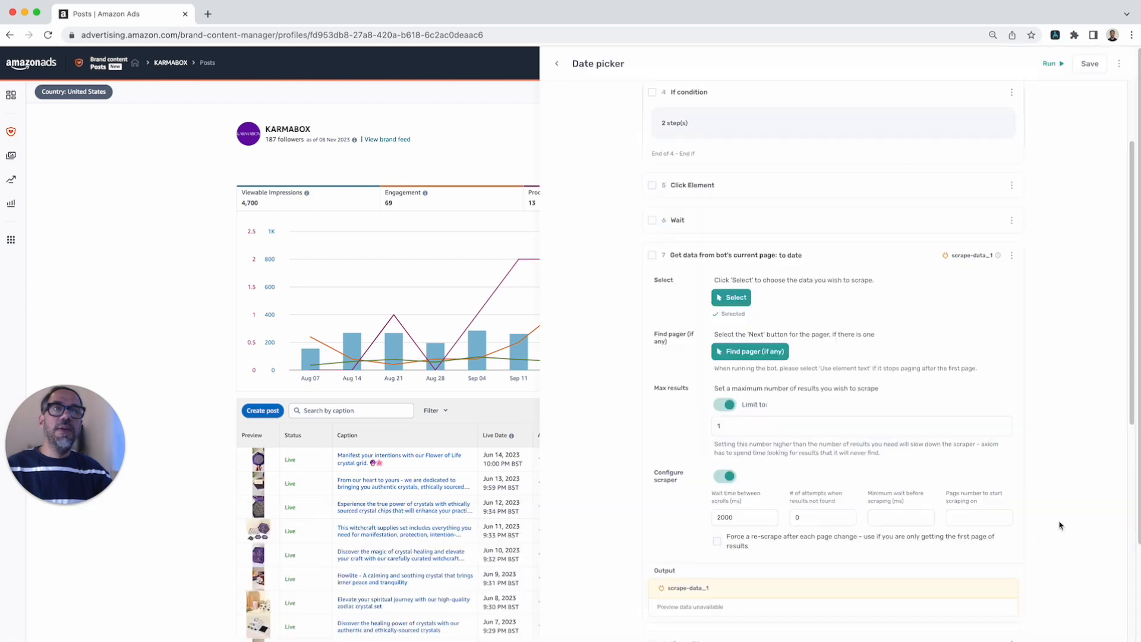
Collapse step 7 and examine the data to check setting of the step 8 If condition.
click(851, 262)
click(852, 262)
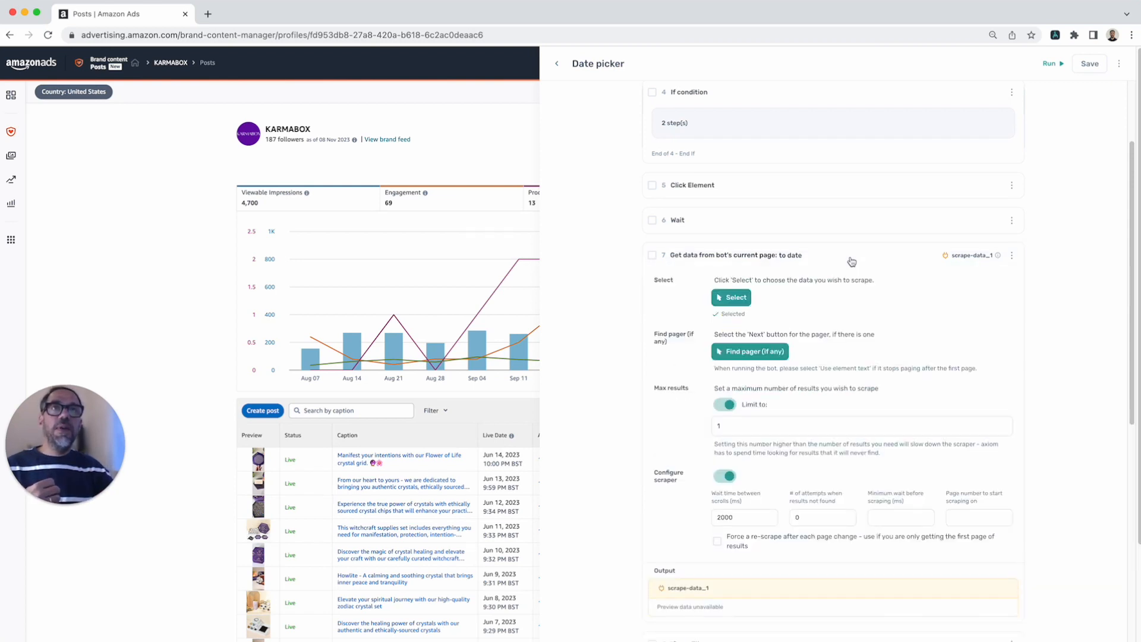
click(852, 262)
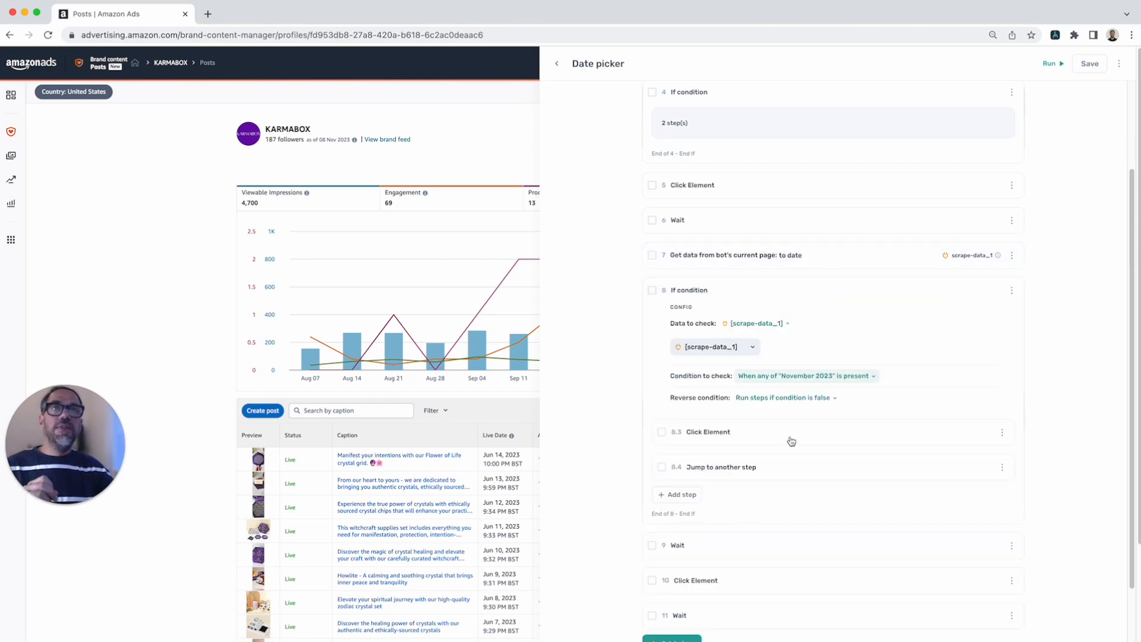
scroll(797, 398, down, 2)
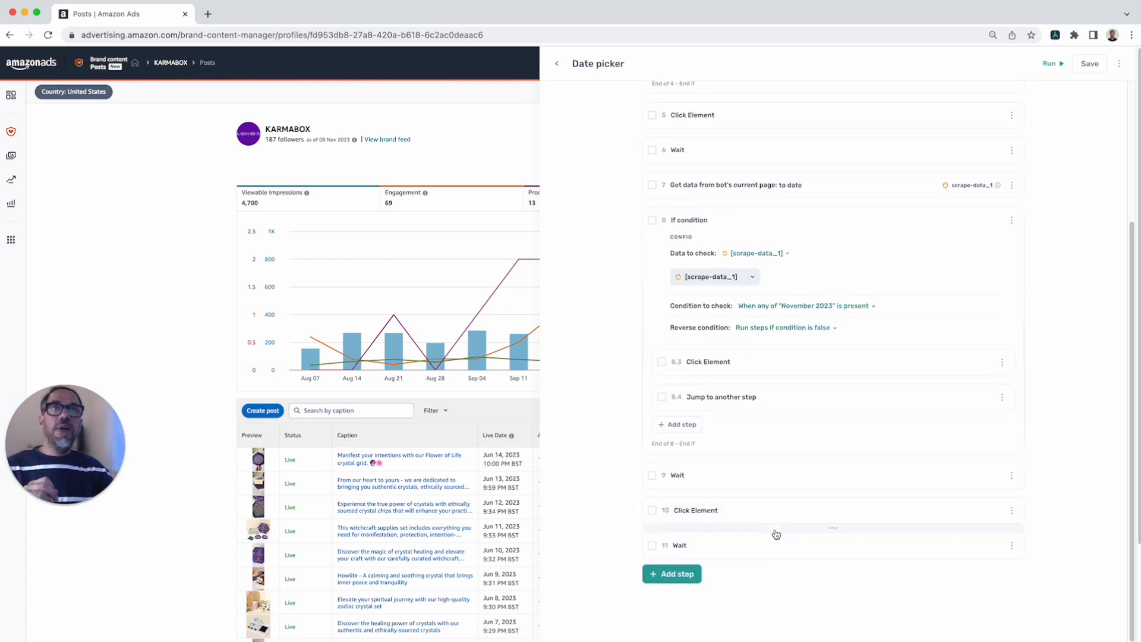
click(754, 262)
click(754, 282)
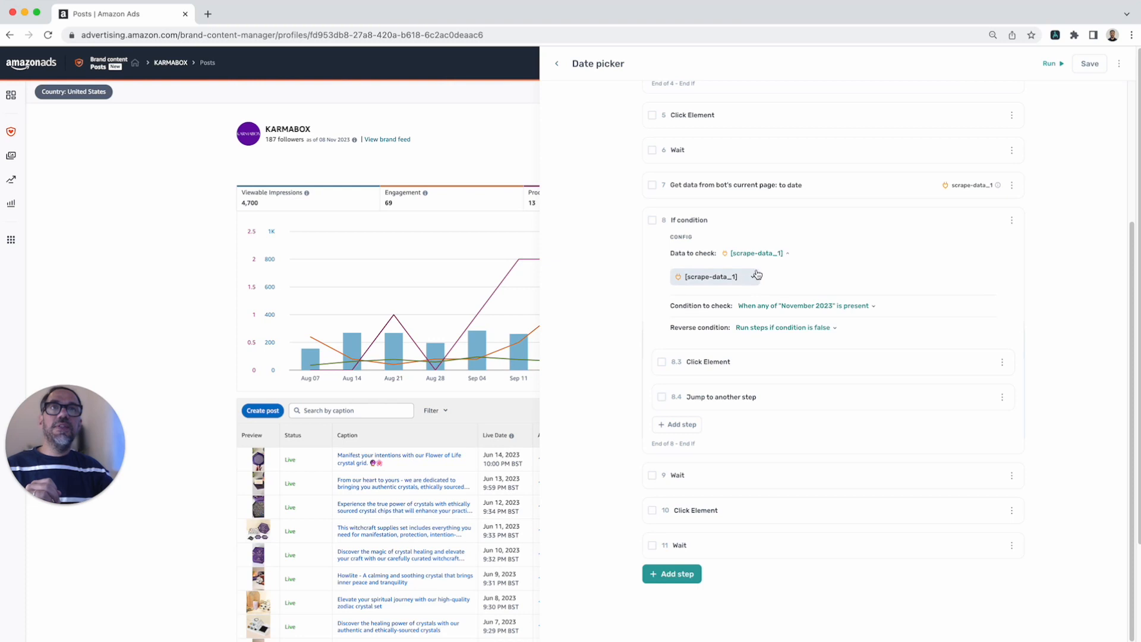
Set step 8's data to check to [scrape-data_1] and dismiss the column selection without choosing a column.
click(739, 284)
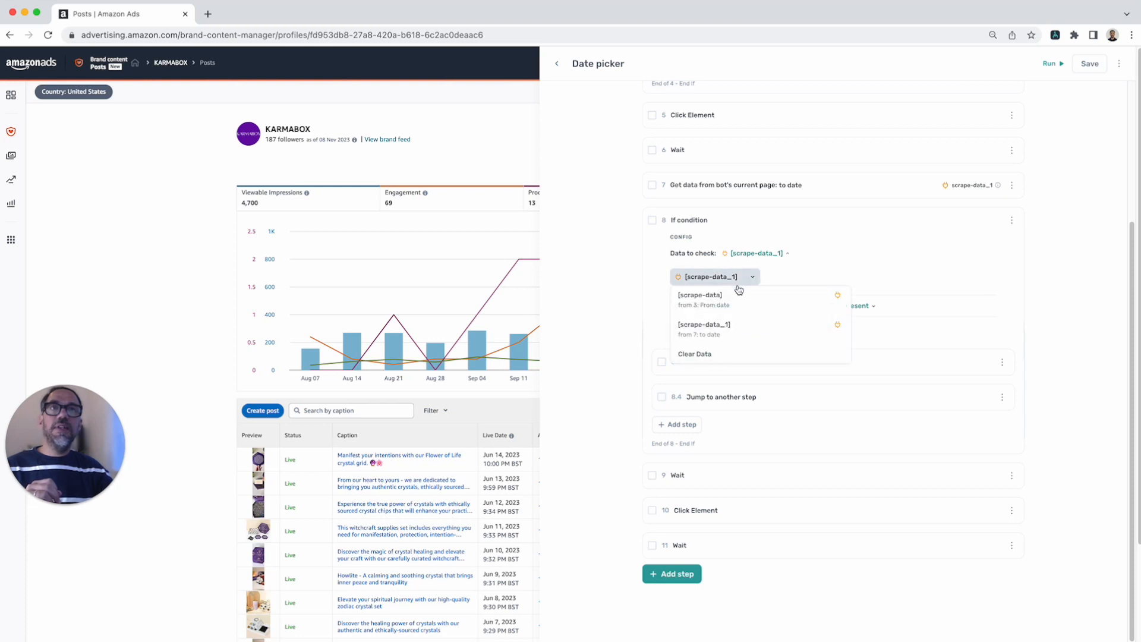
click(735, 326)
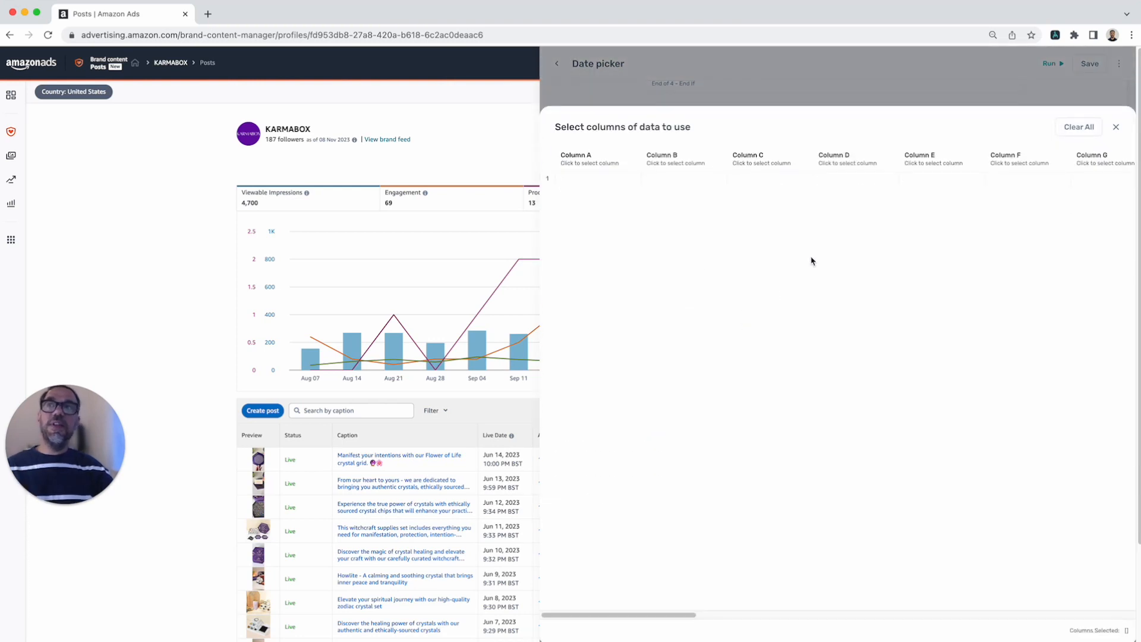
click(1115, 128)
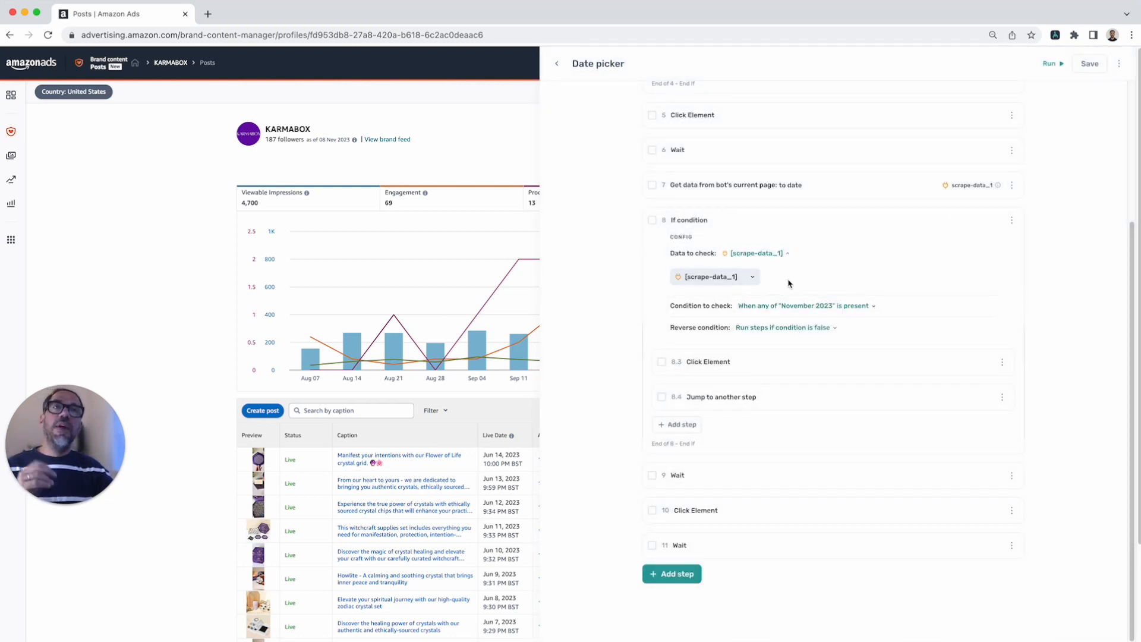
Examine step 8's condition to check, highlighting its "November 2023" words, and collapse the step.
click(775, 306)
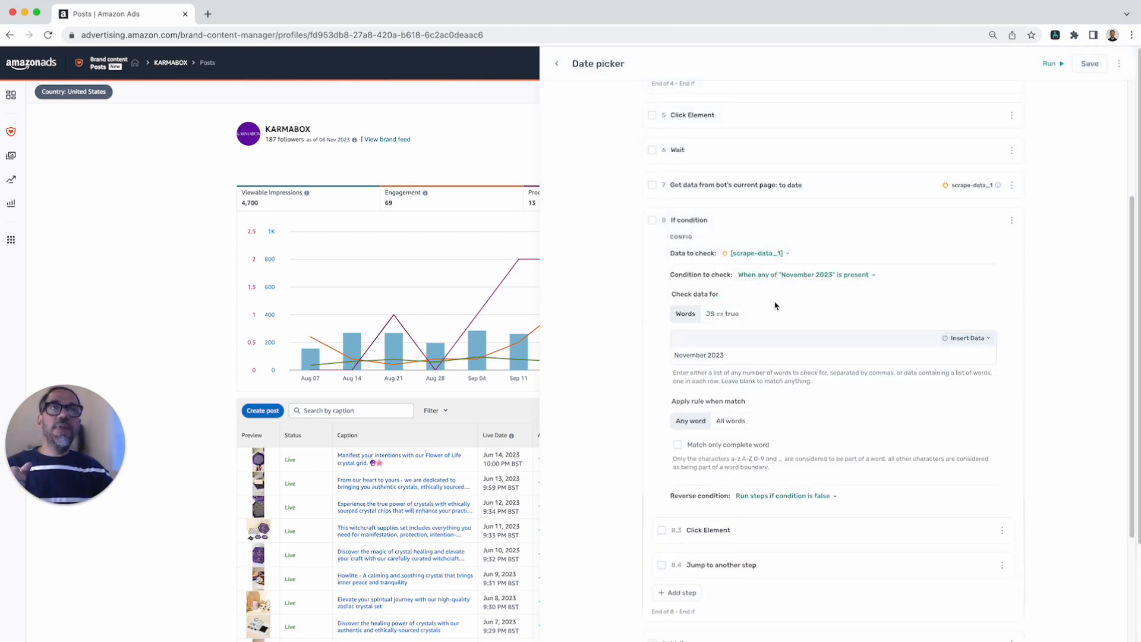
triple_click(713, 355)
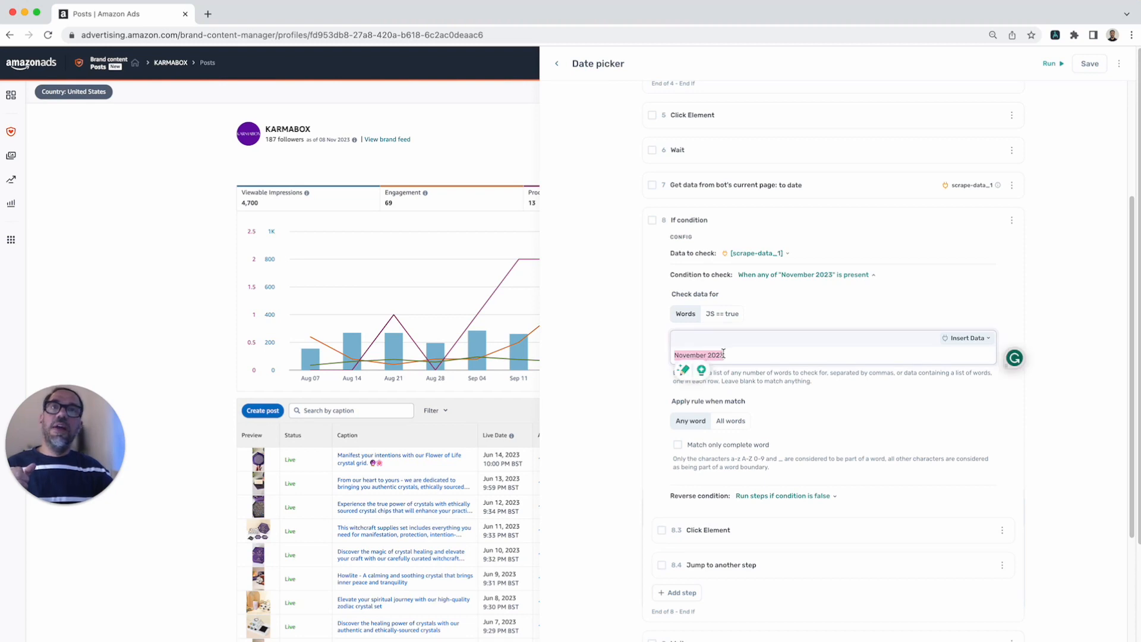
click(729, 352)
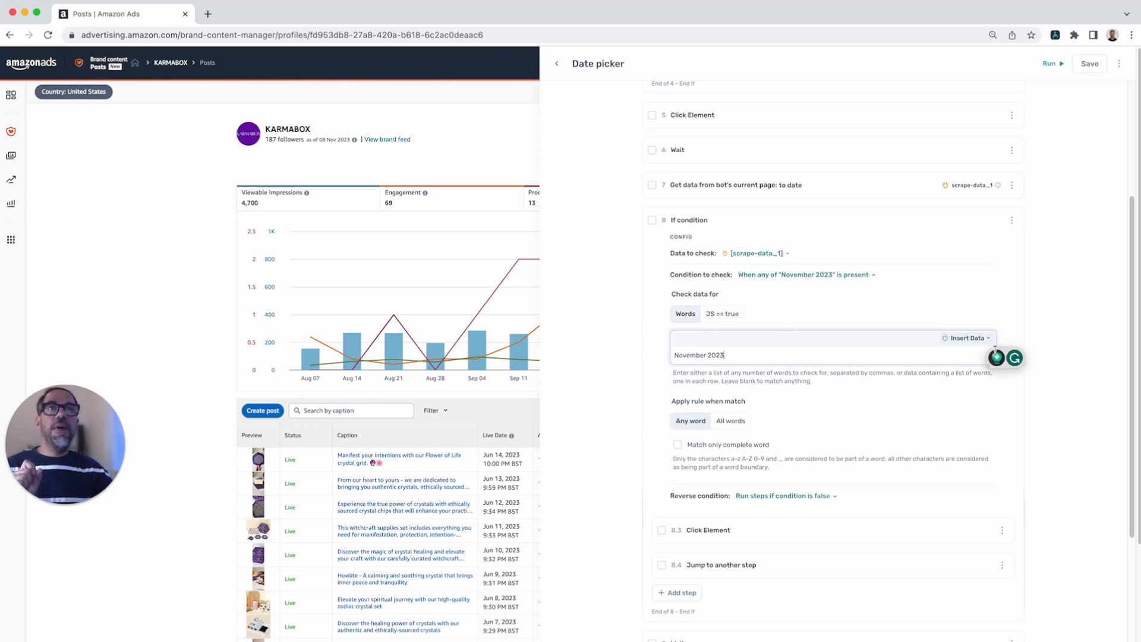
click(904, 295)
click(841, 229)
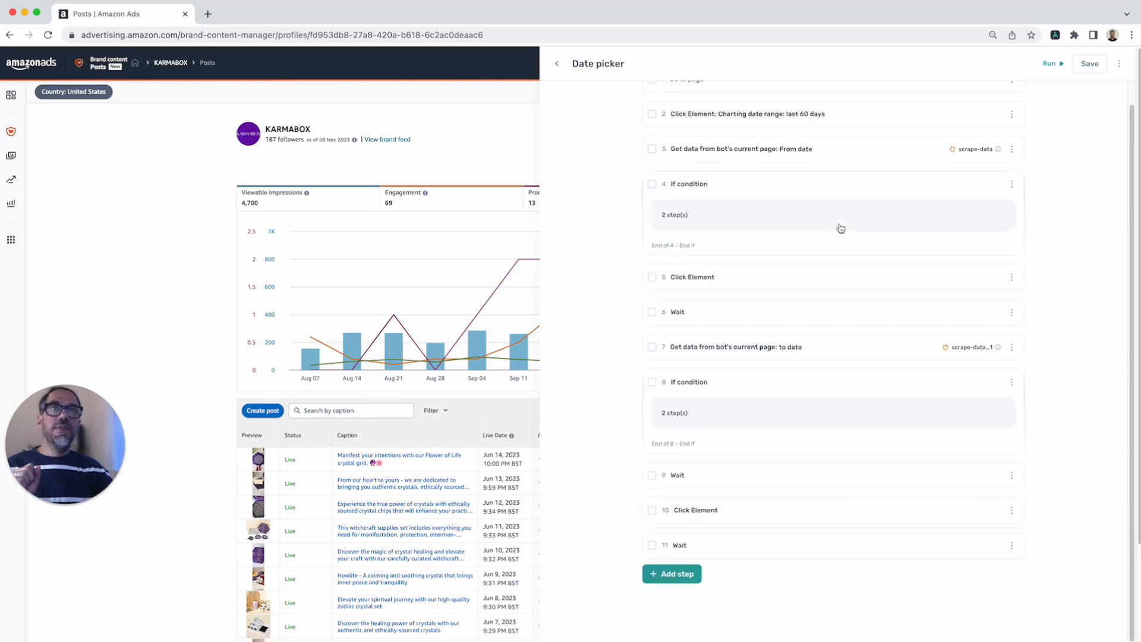
Expand the step 4 If condition and examine the previous-month custom selector of its nested step 4.1 Click Element, leaving it unchanged.
click(840, 228)
scroll(773, 267, up, 3)
scroll(754, 336, down, 5)
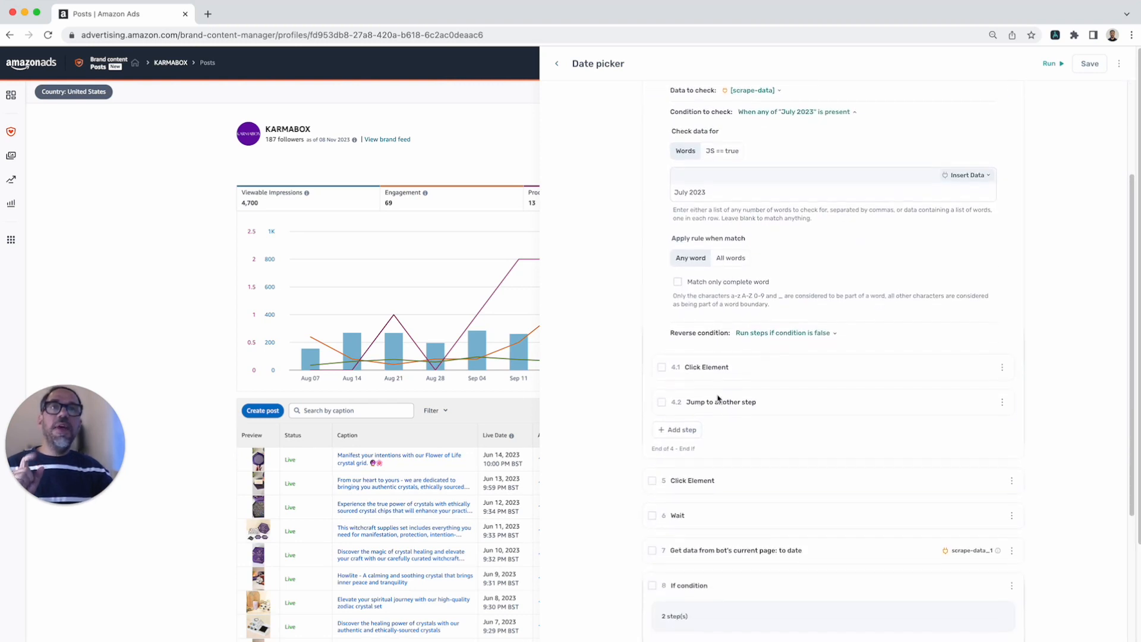
click(786, 384)
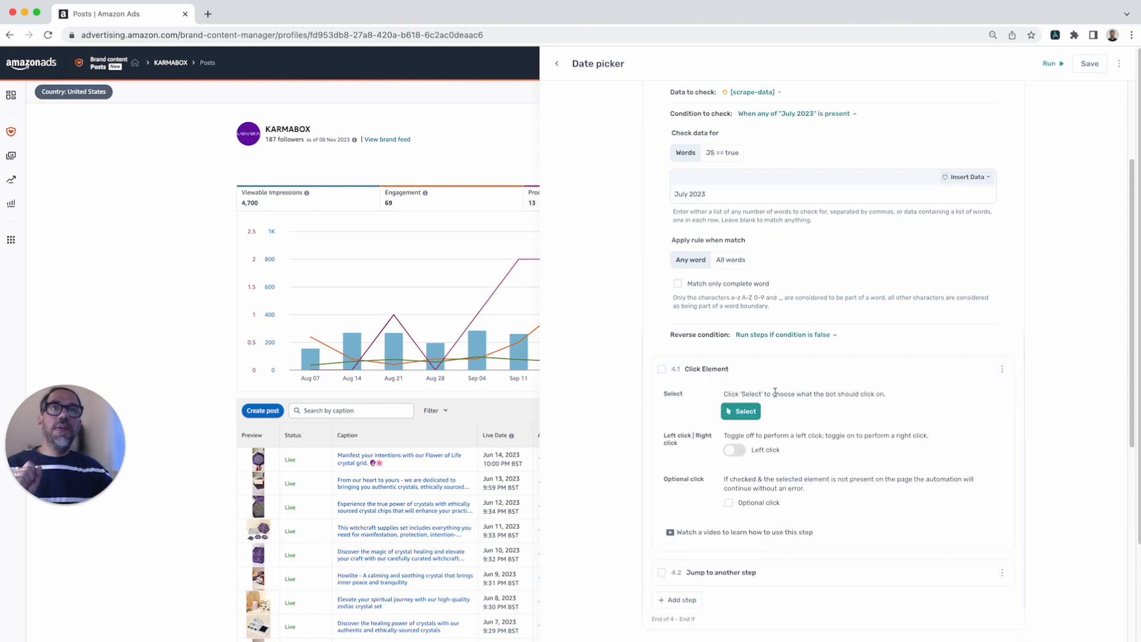
click(755, 410)
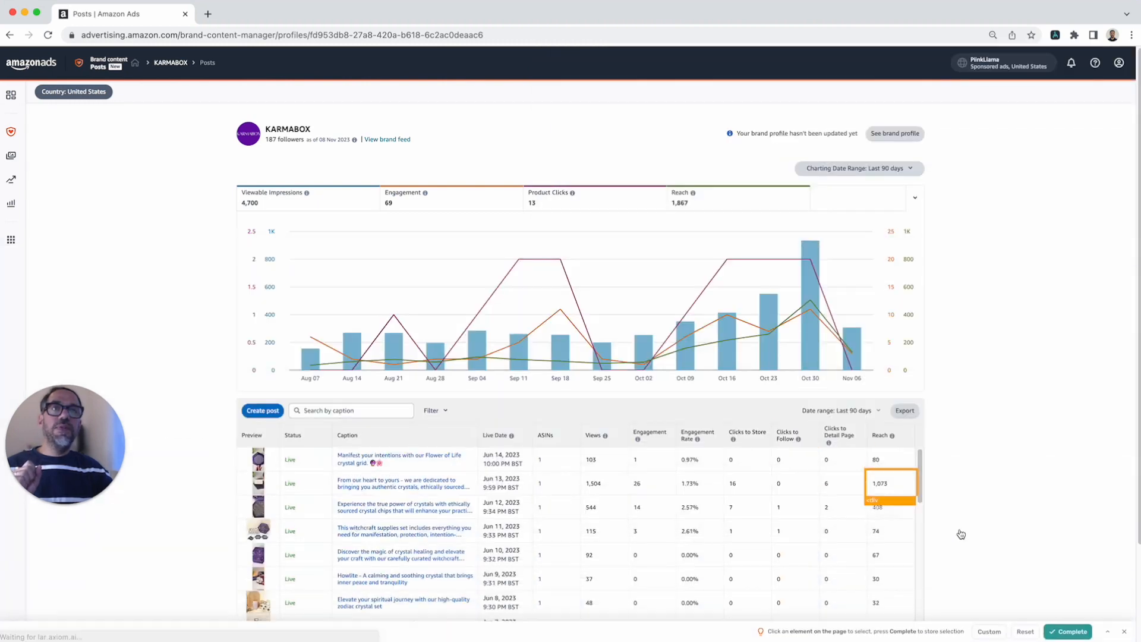
click(989, 635)
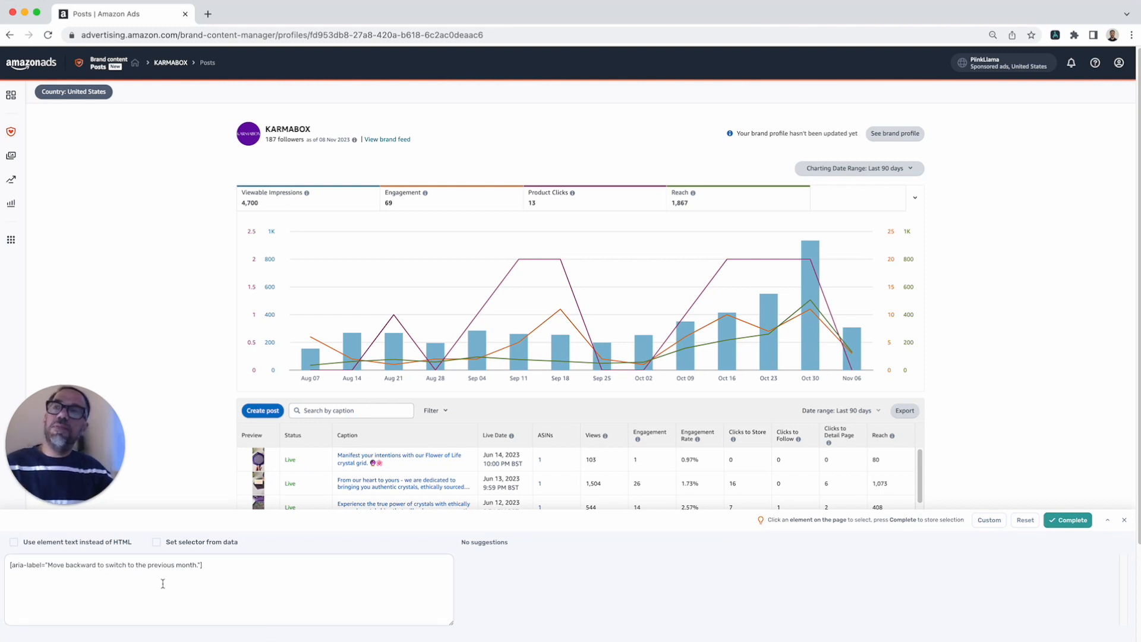
triple_click(47, 566)
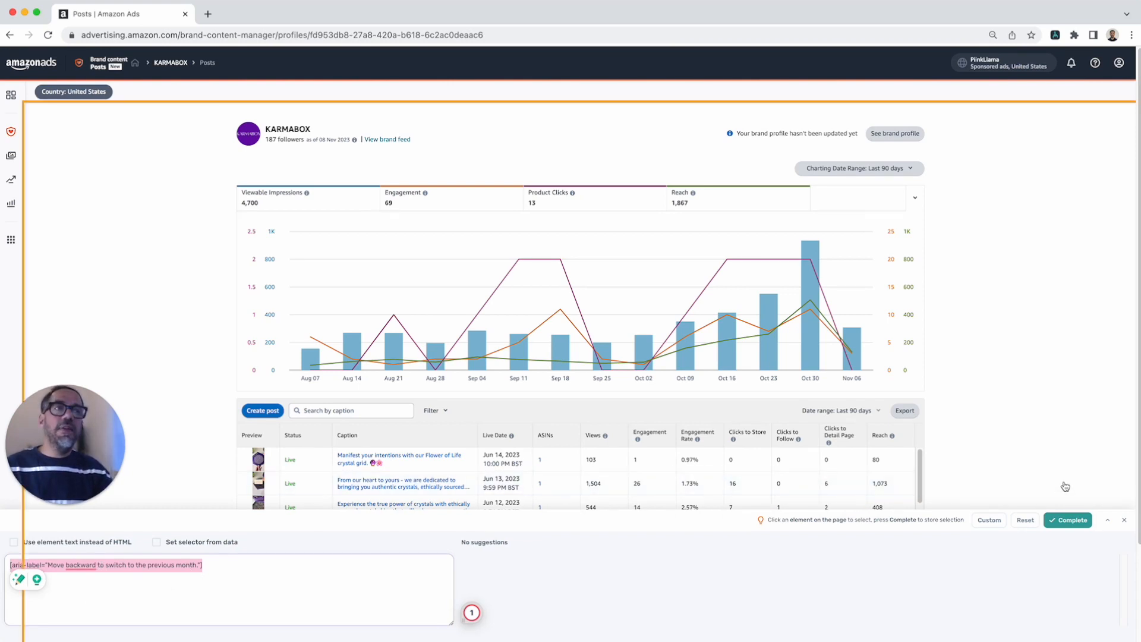
click(1124, 519)
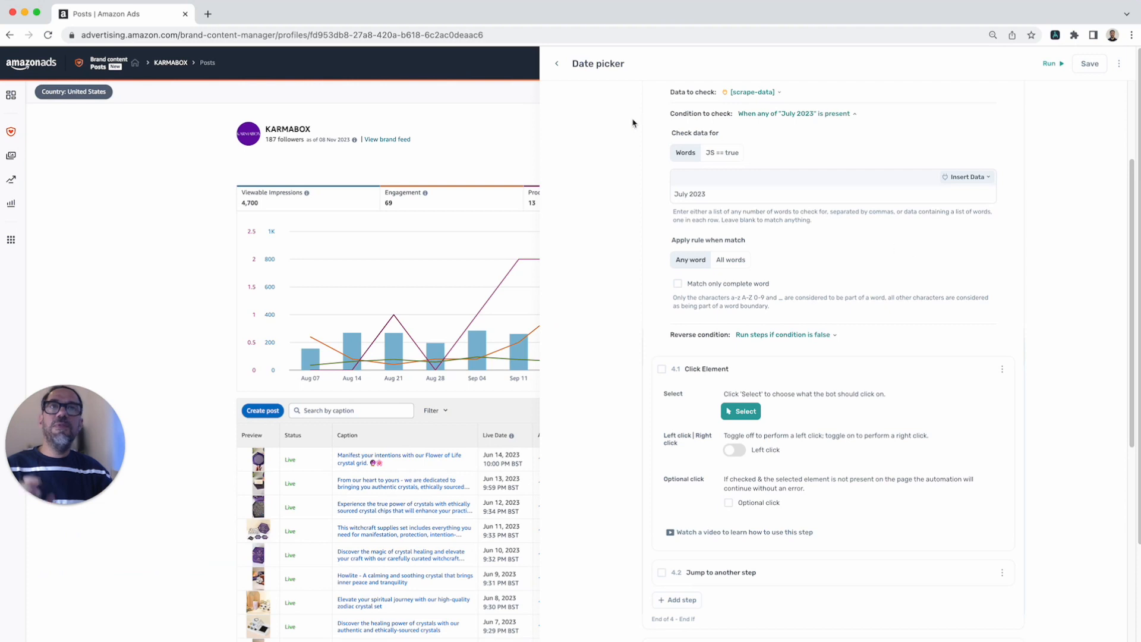
Hide the automation builder, open the charting date range calendar and try to inspect its next-month arrow.
click(528, 52)
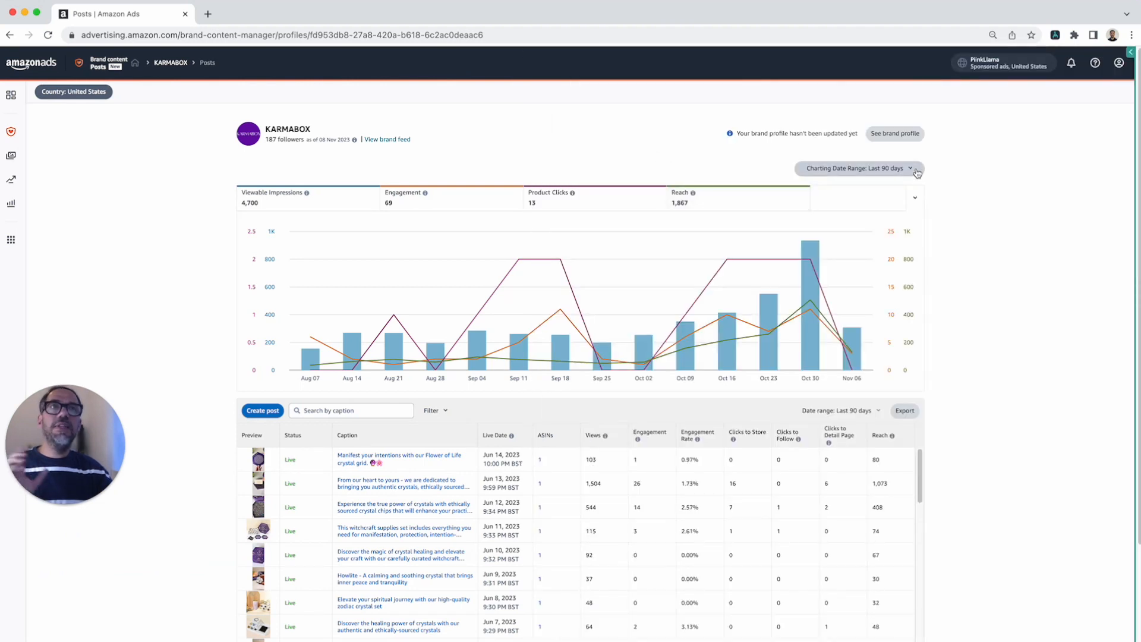
click(917, 171)
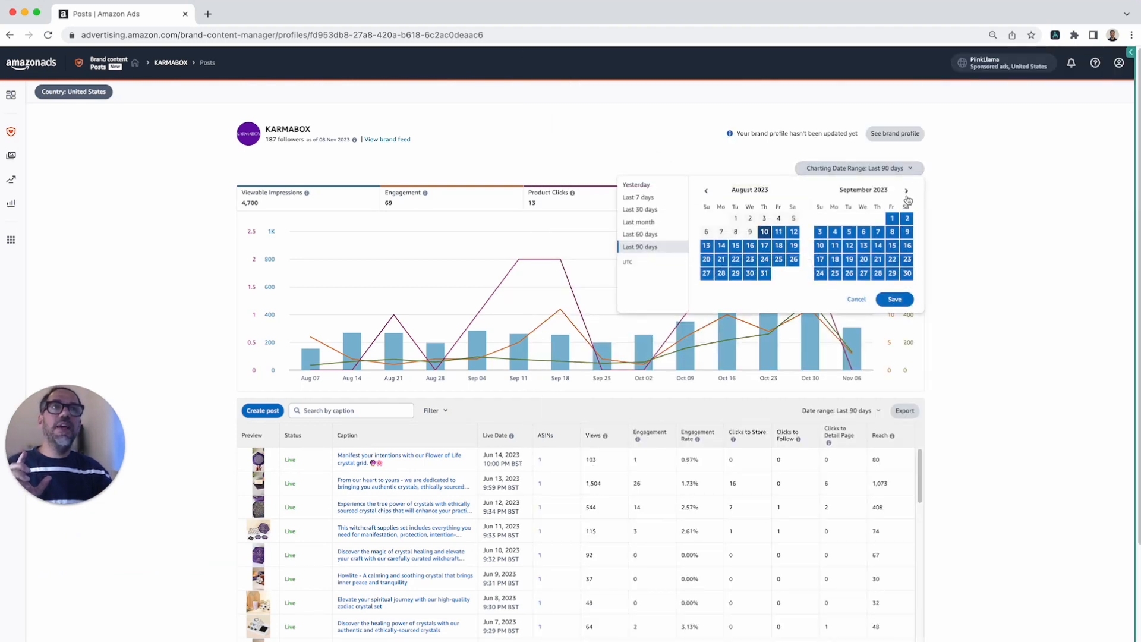
click(907, 193)
click(907, 193)
right_click(948, 230)
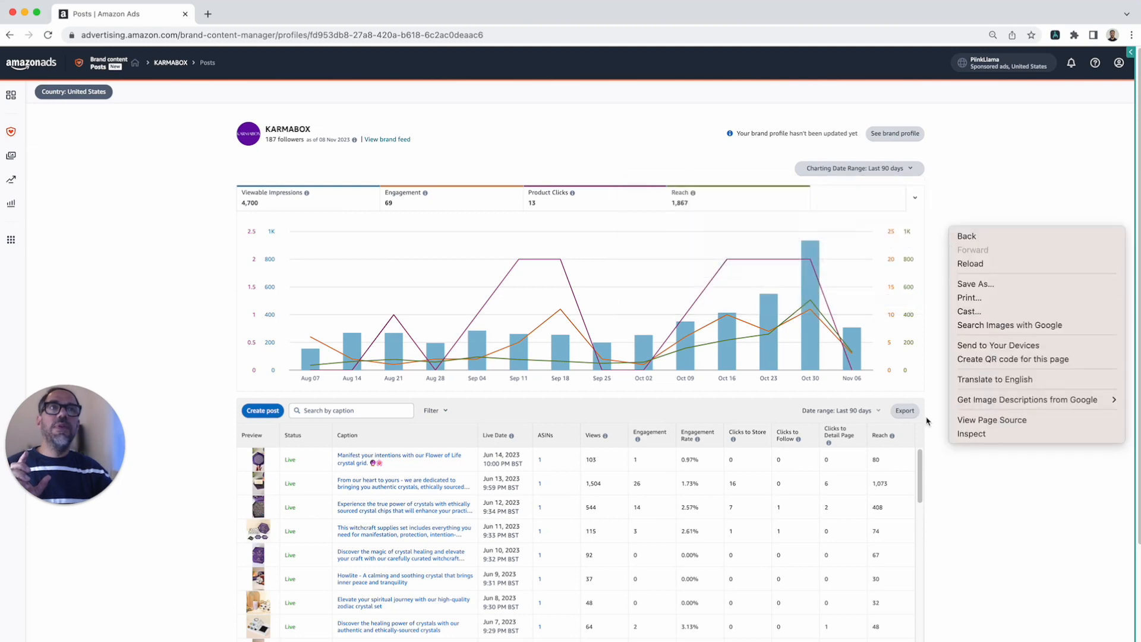
click(911, 201)
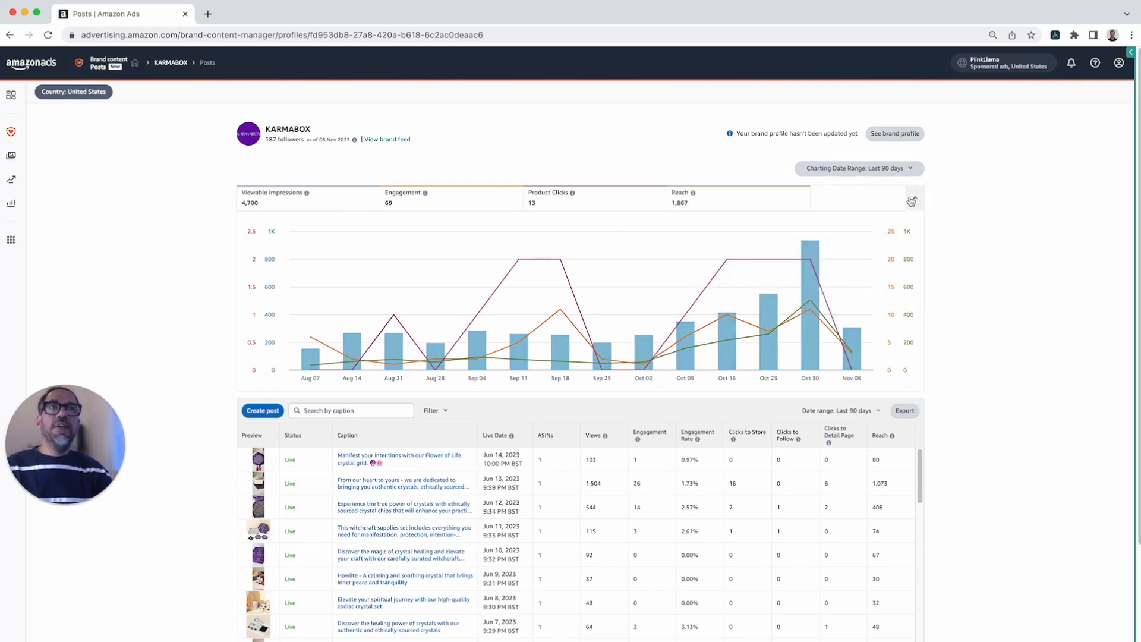
click(914, 201)
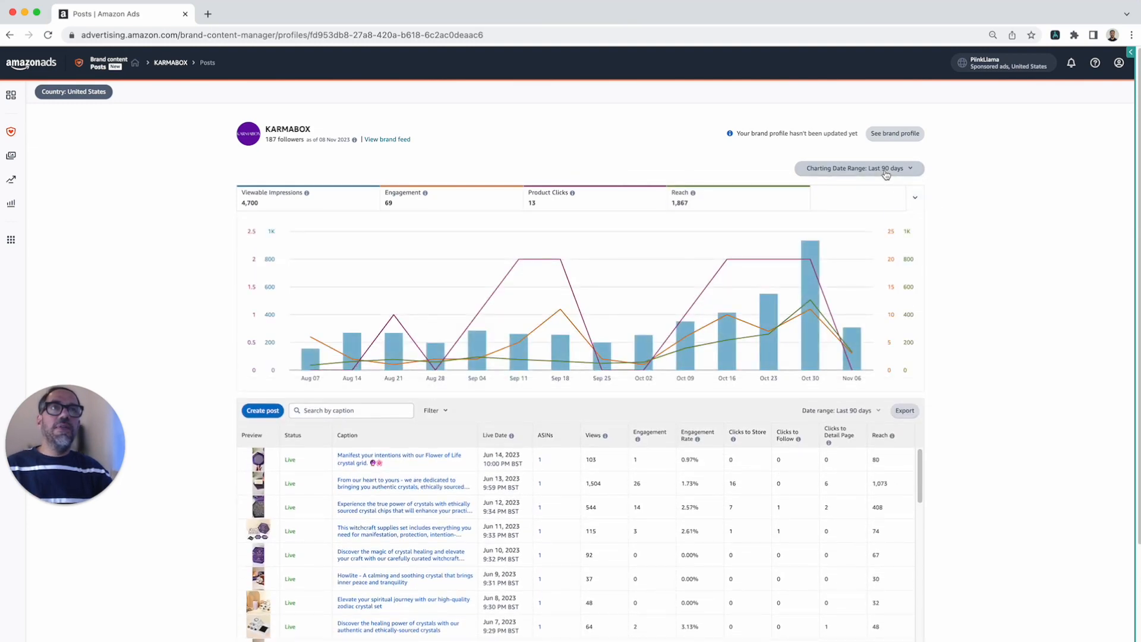
Reopen the charting date range calendar and inspect the next-month arrow's aria-label in the browser's developer tools.
click(886, 170)
key(alt+super+i)
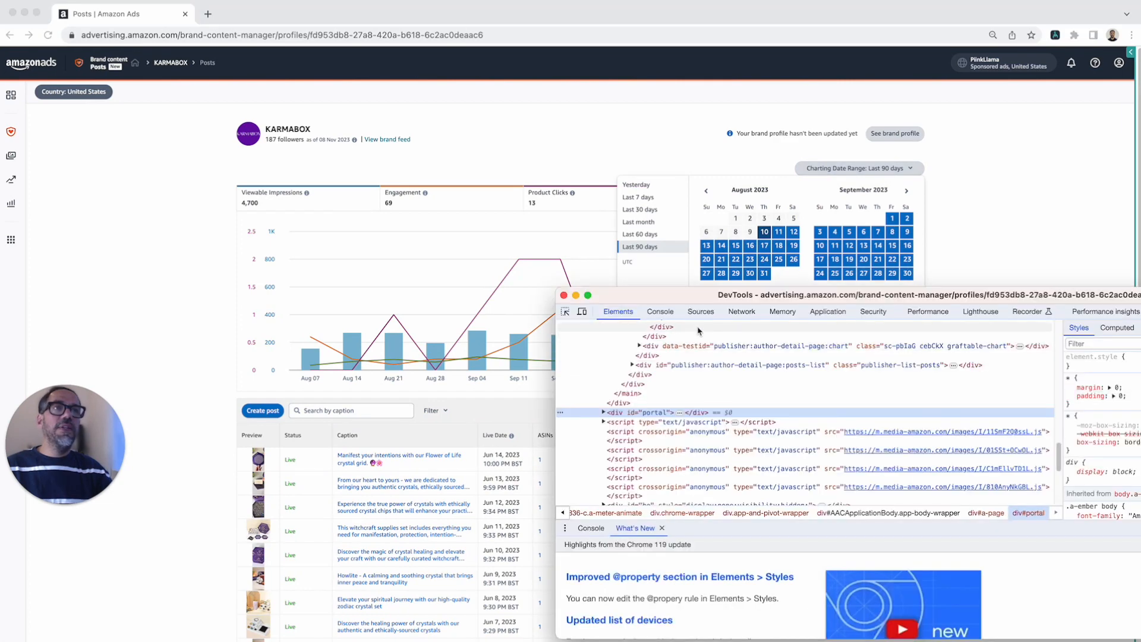
click(565, 312)
click(904, 214)
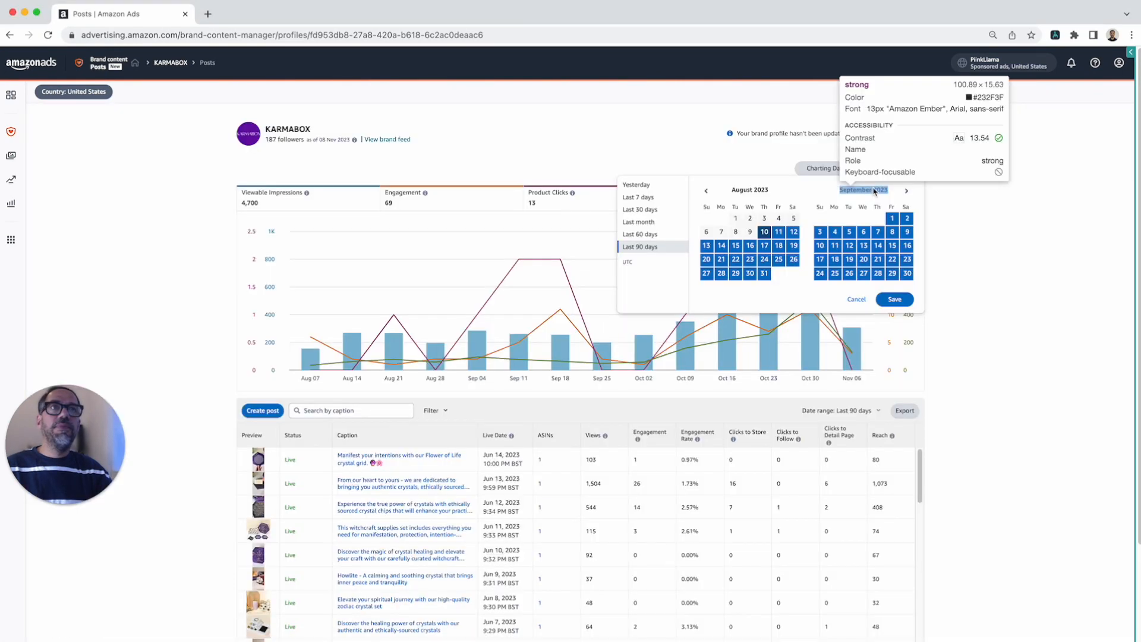
click(904, 192)
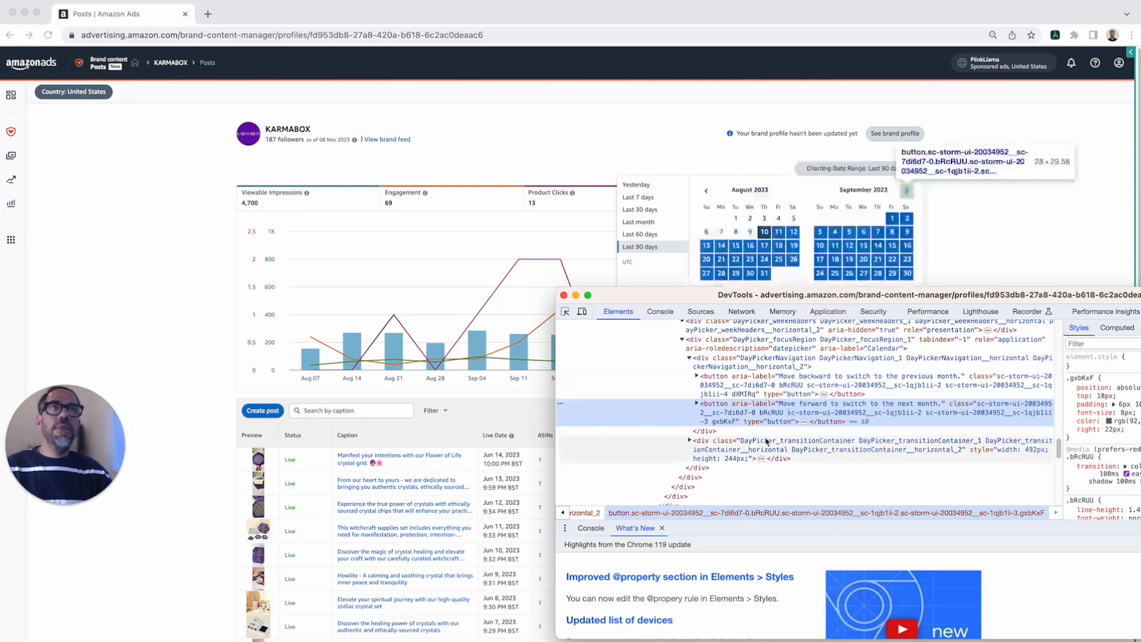
double_click(803, 407)
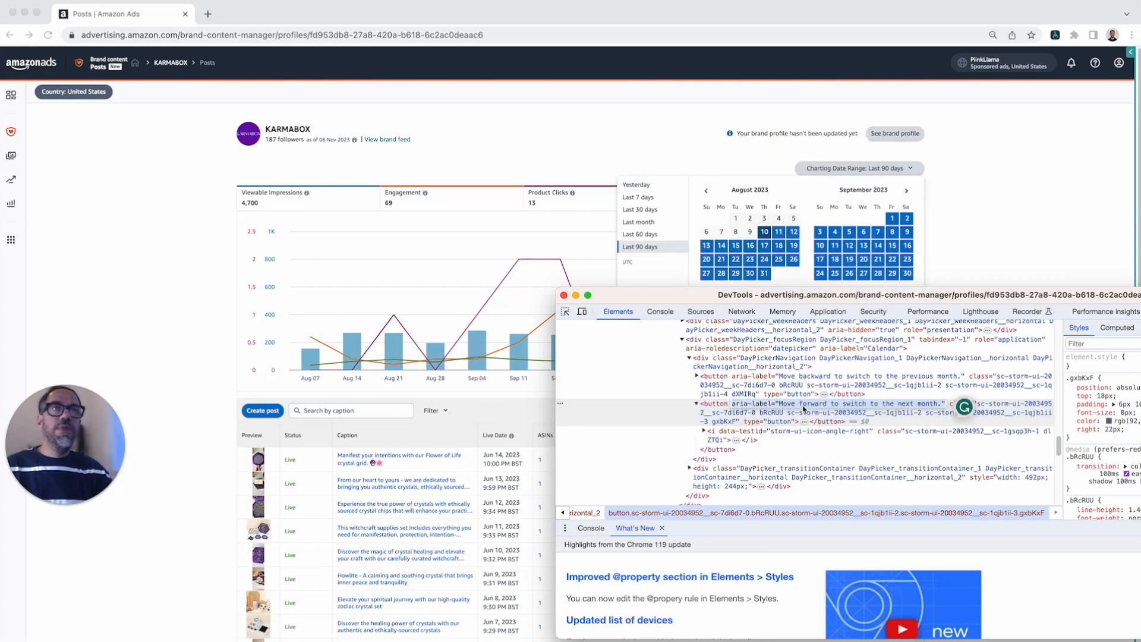
click(1100, 144)
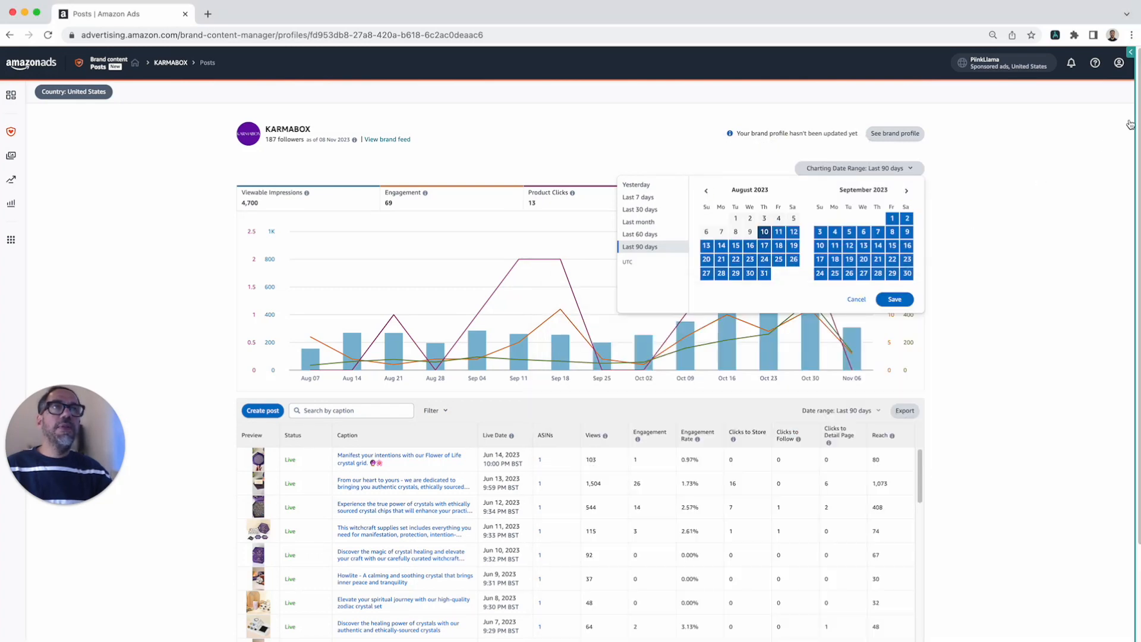
Show the automation builder again and review step 4.1's custom selector, closing the selection without changes.
click(1128, 94)
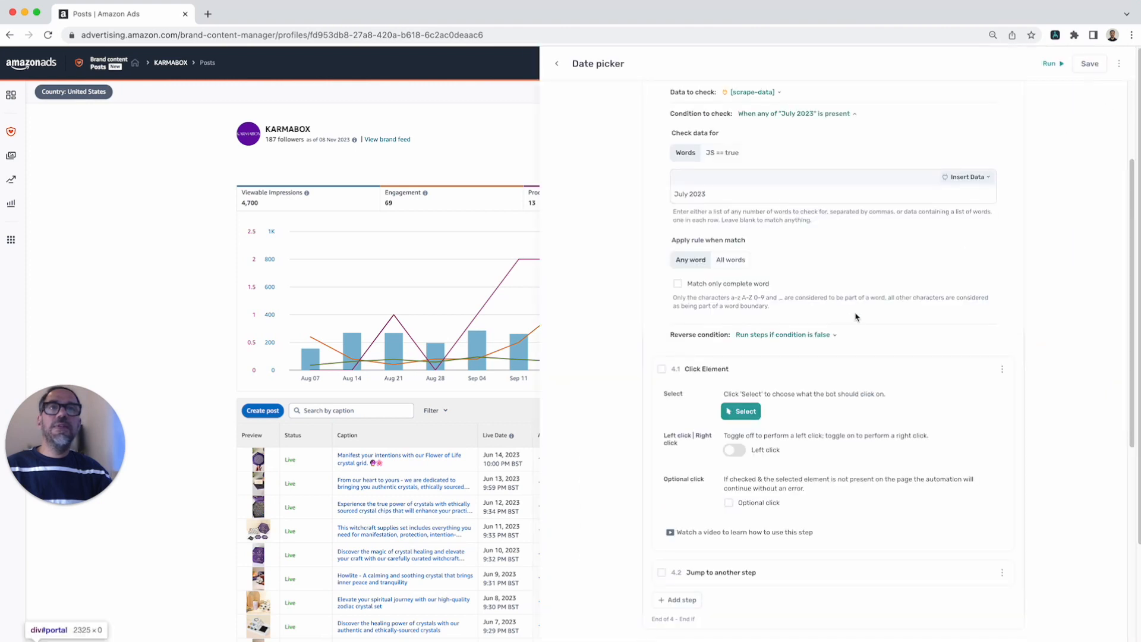
click(776, 378)
click(776, 378)
click(756, 410)
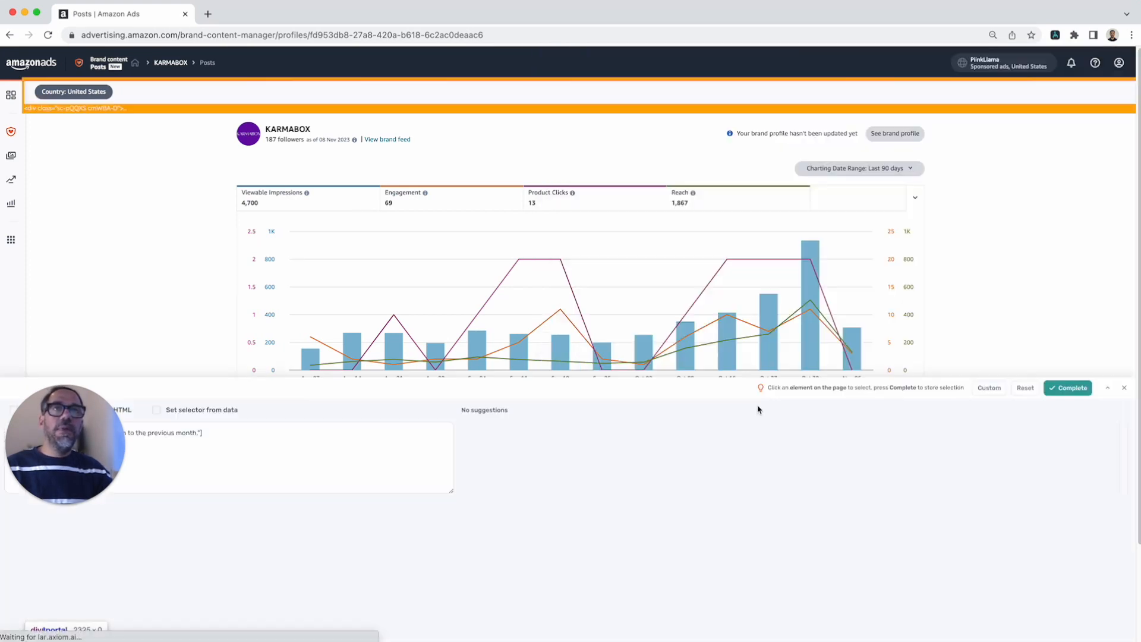
click(986, 632)
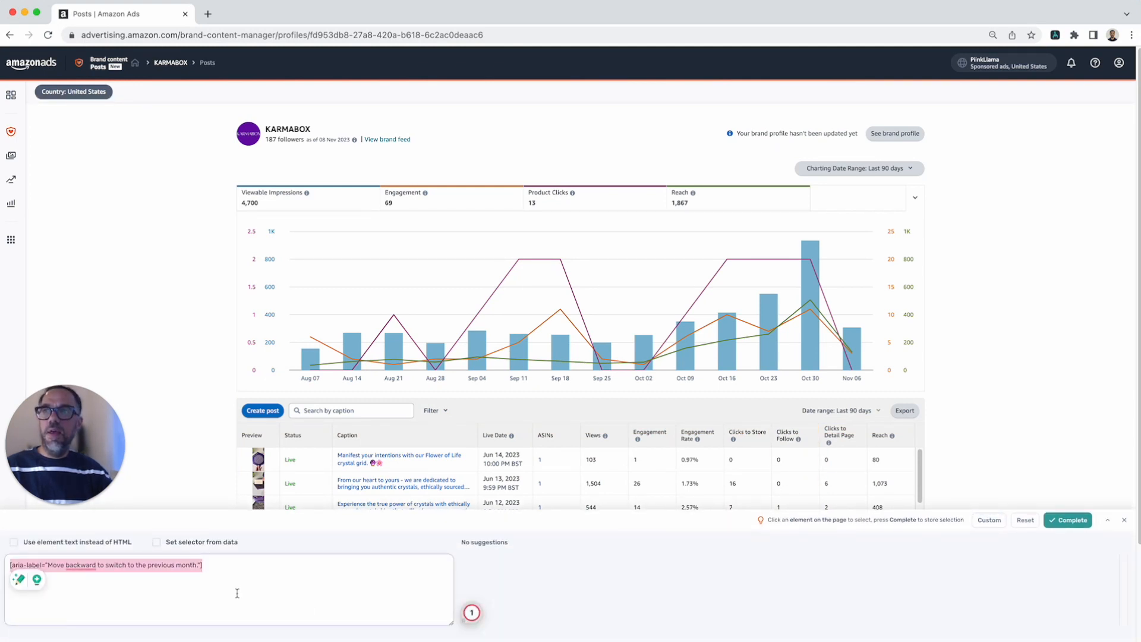
click(1124, 520)
Collapse step 4.1 and expand the step 8 If condition to review its settings and nested steps.
scroll(874, 405, down, 6)
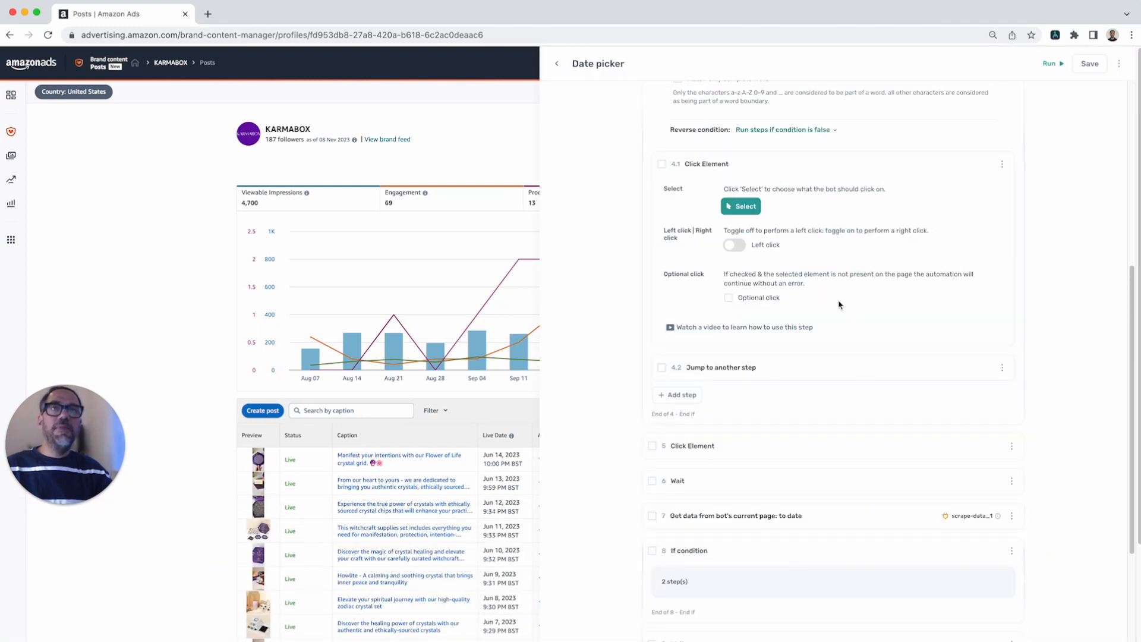
click(813, 189)
scroll(805, 489, down, 1)
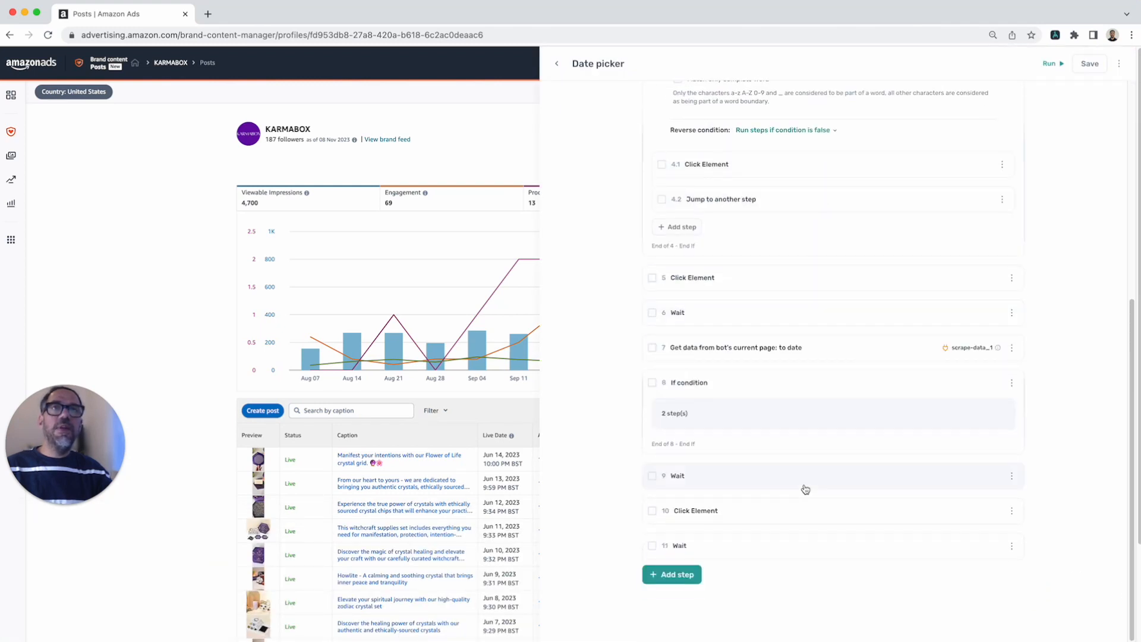
click(780, 408)
scroll(764, 491, down, 4)
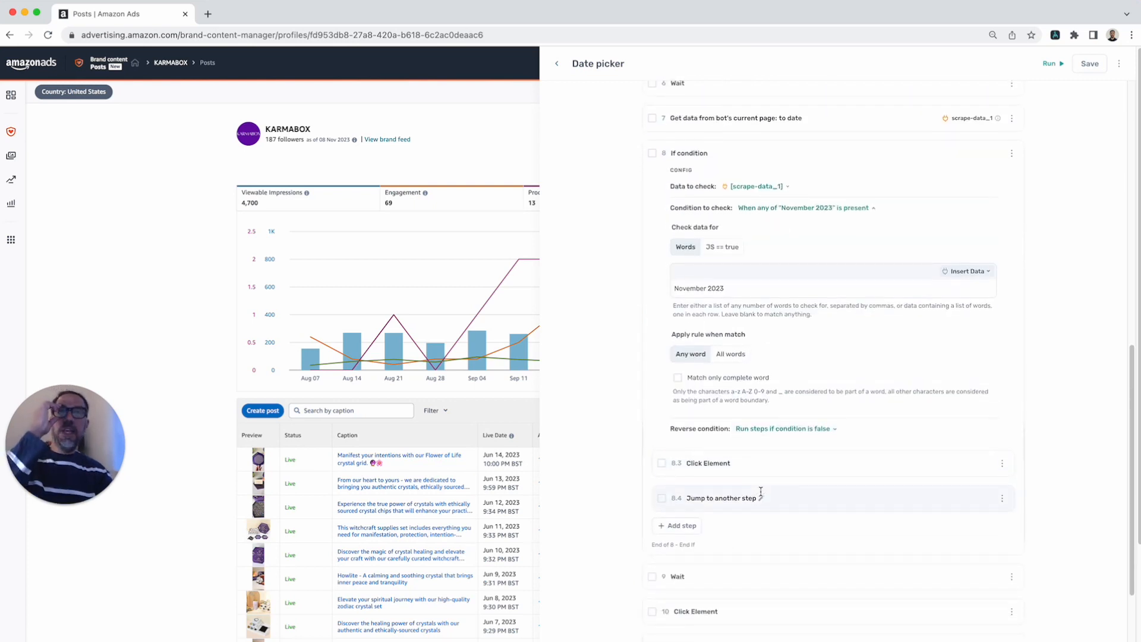
Expand step 7's "to date" scraper settings and review them together with step 8's condition.
scroll(759, 492, up, 3)
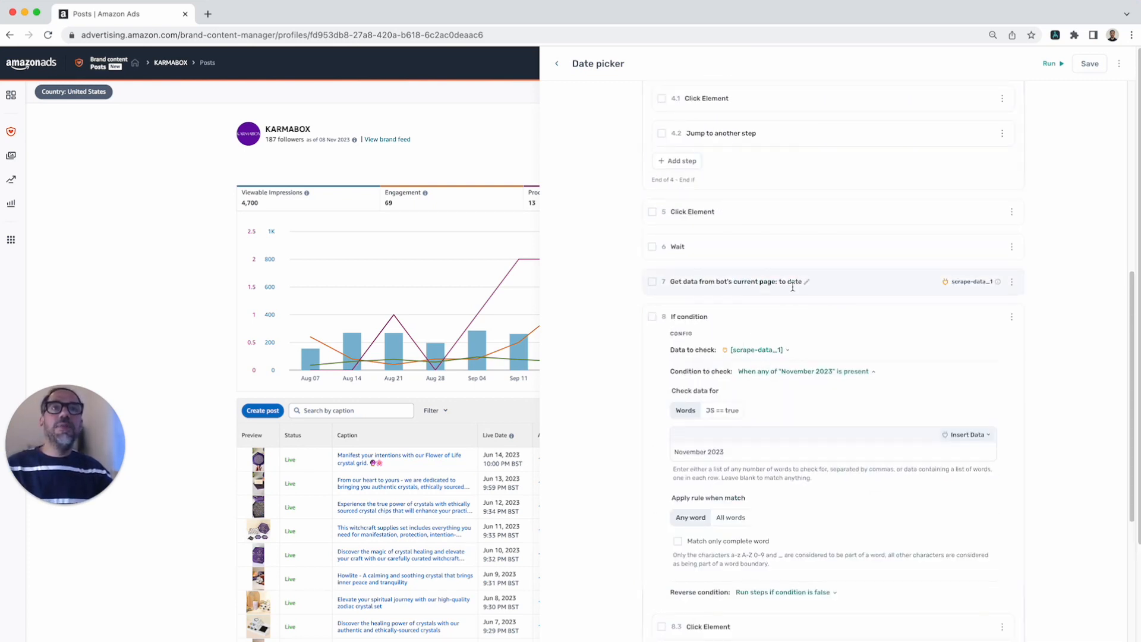
click(780, 282)
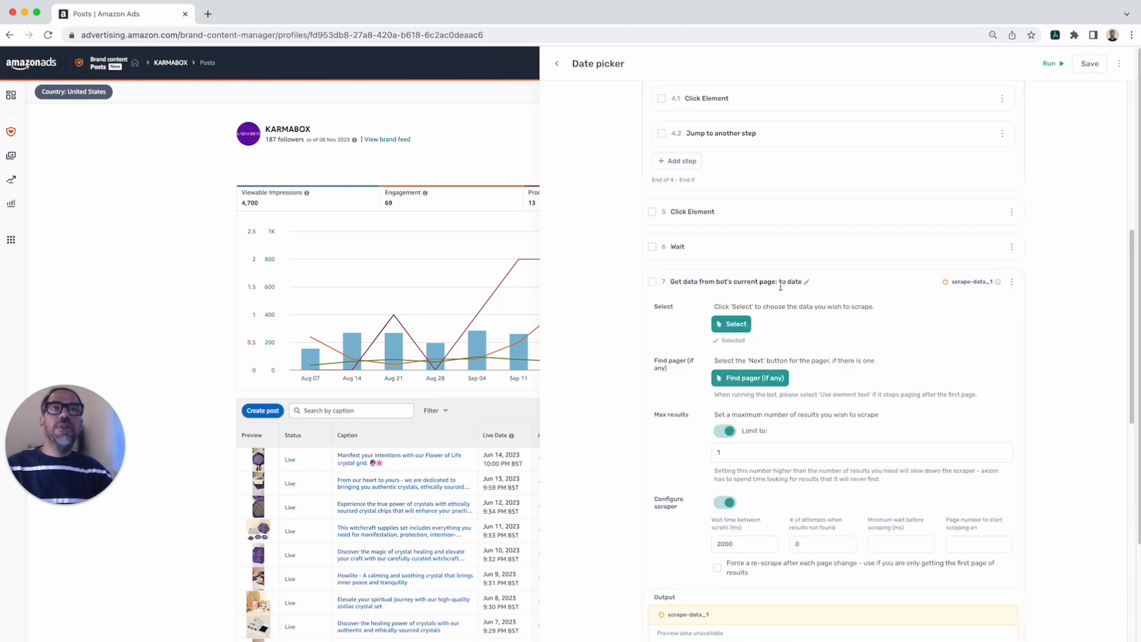
scroll(781, 289, up, 7)
scroll(767, 516, down, 12)
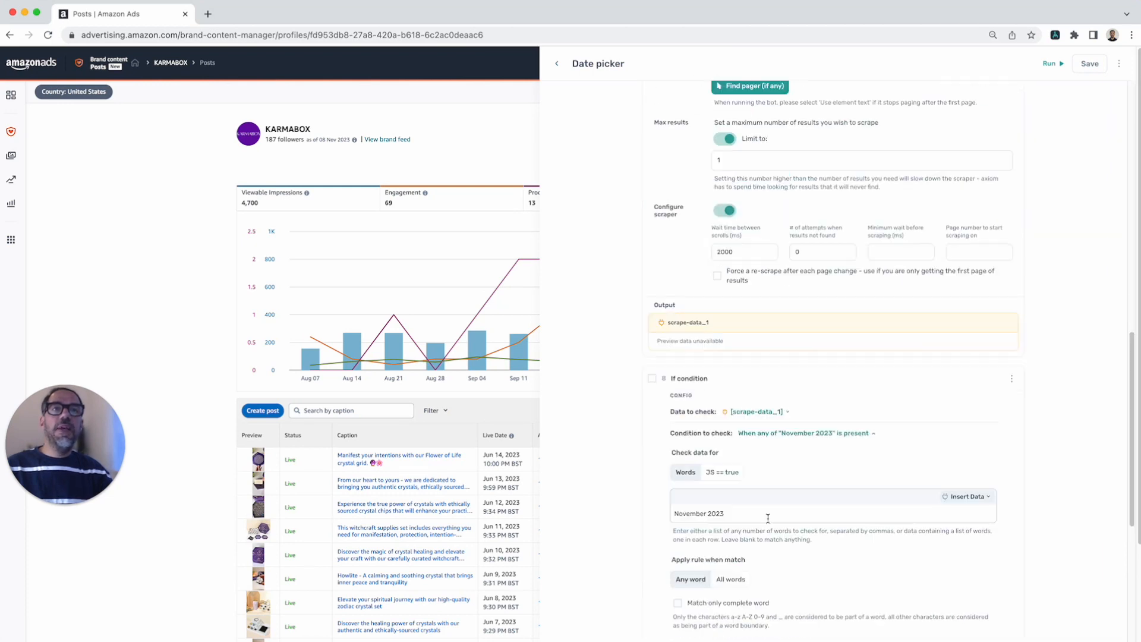
scroll(767, 518, down, 4)
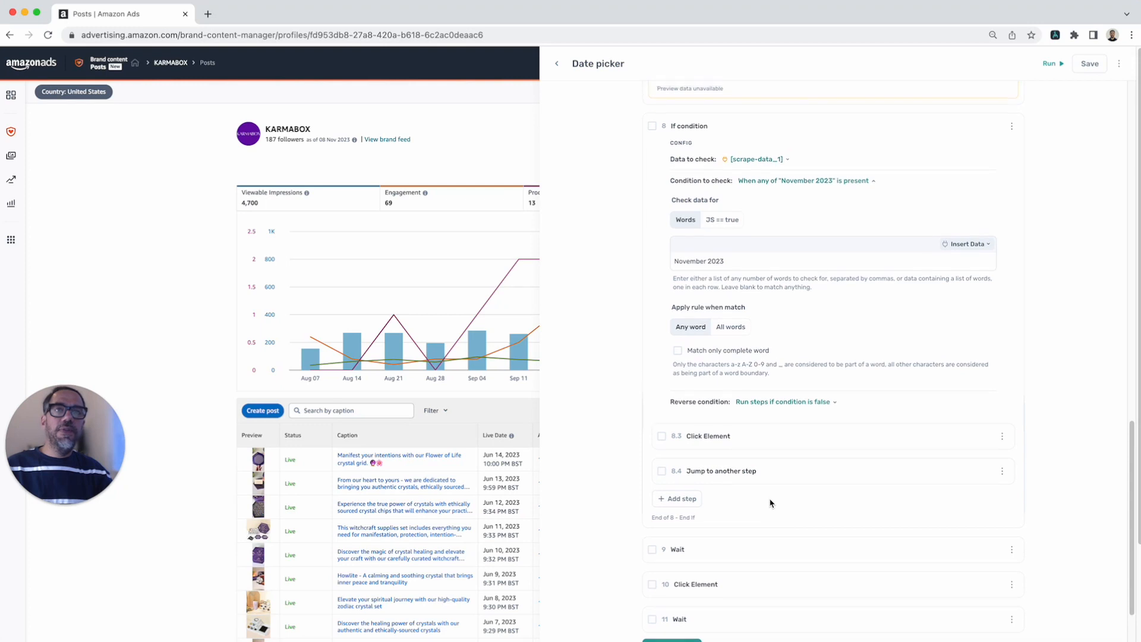
Expand step 8.3's Click Element settings and review its custom selector for the next-month arrow, closing the selection without changes.
click(785, 443)
scroll(785, 434, up, 1)
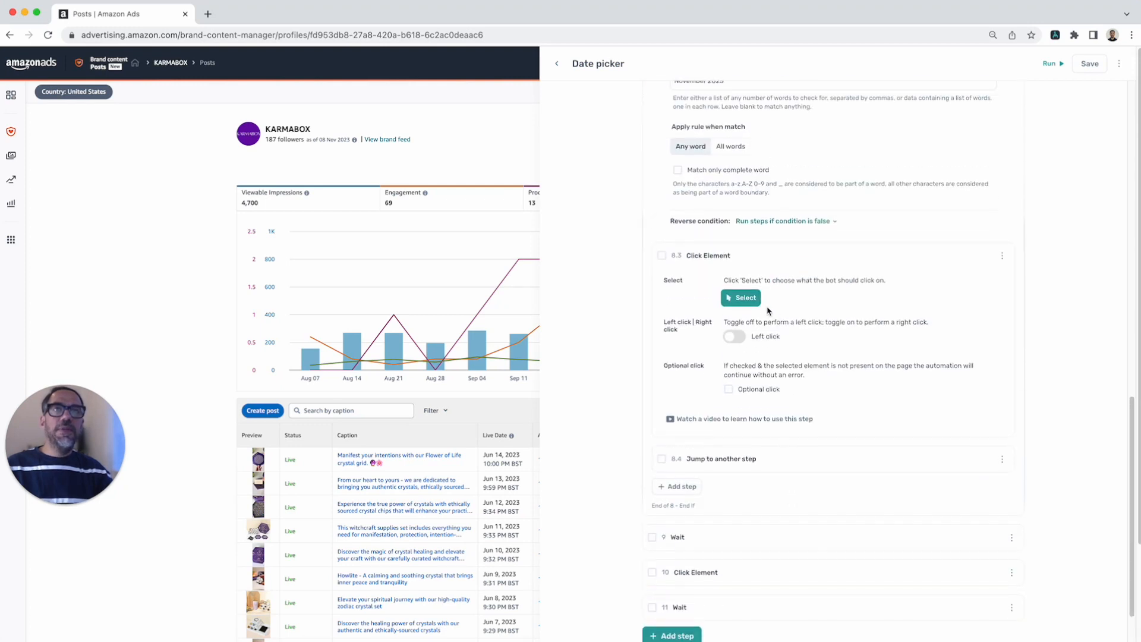
click(743, 297)
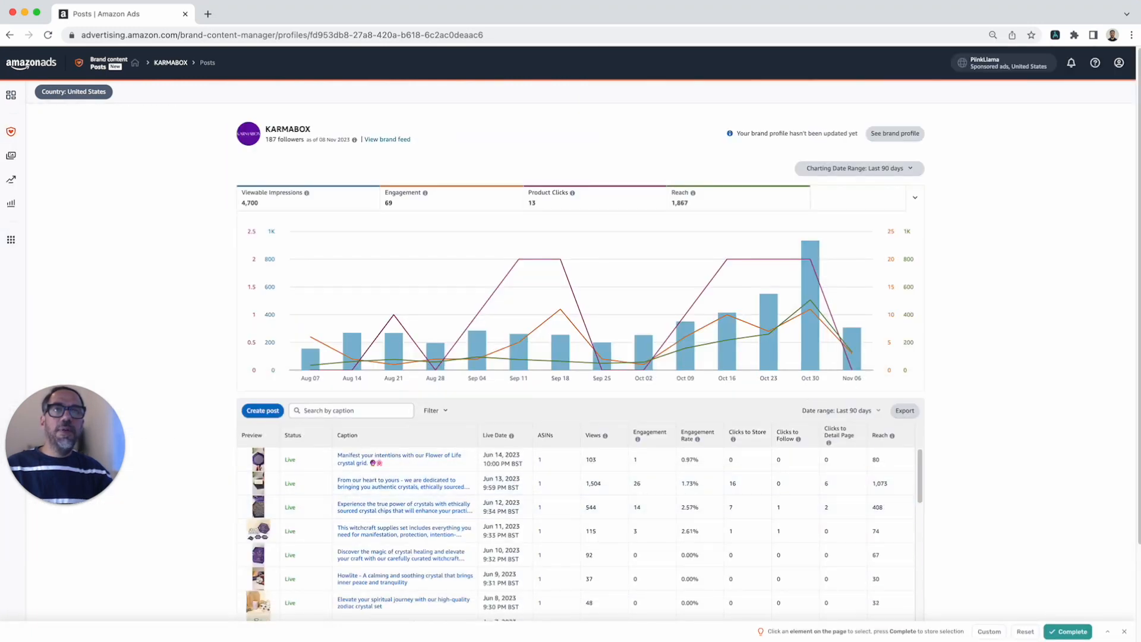
click(990, 631)
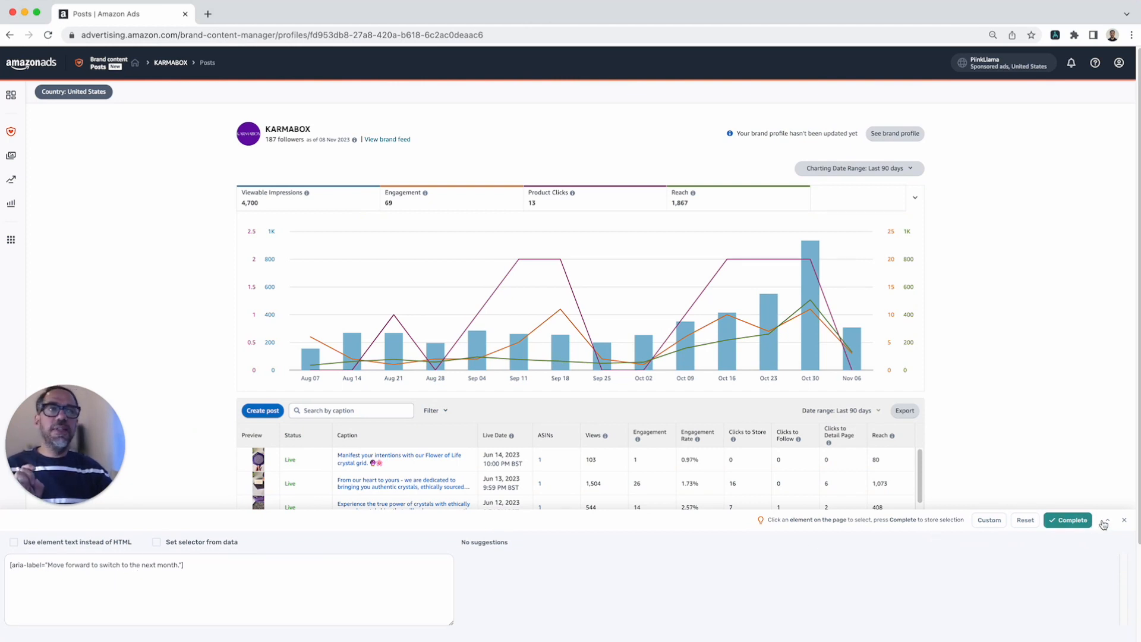
click(1121, 519)
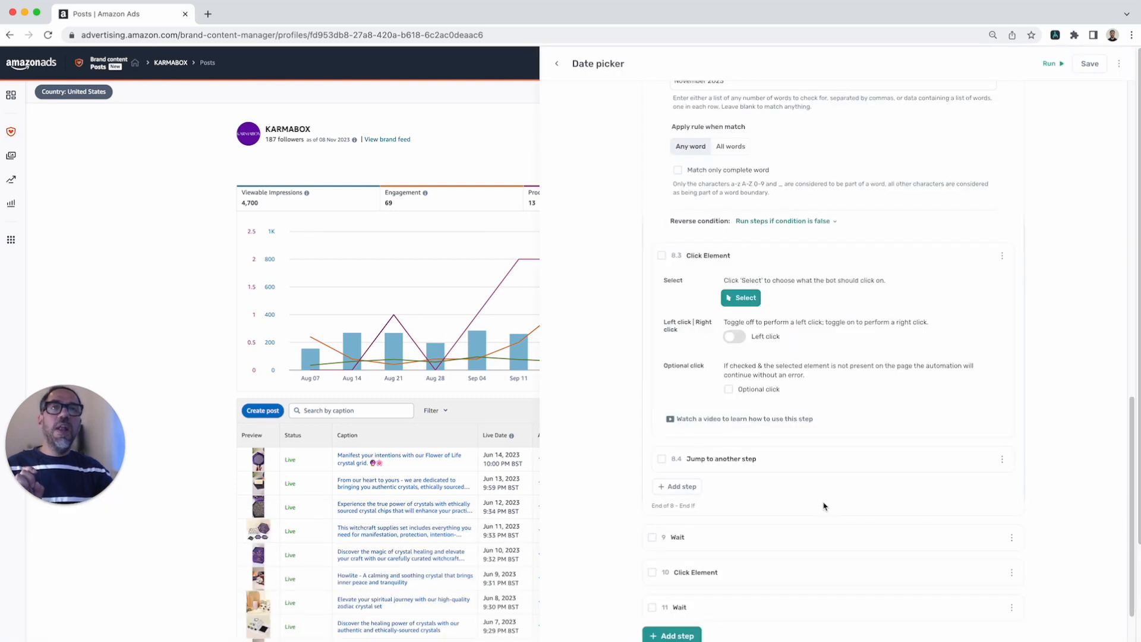
Expand step 8.4's Jump to another step settings and review its target step and maximum cycles alongside step 8's condition.
click(793, 469)
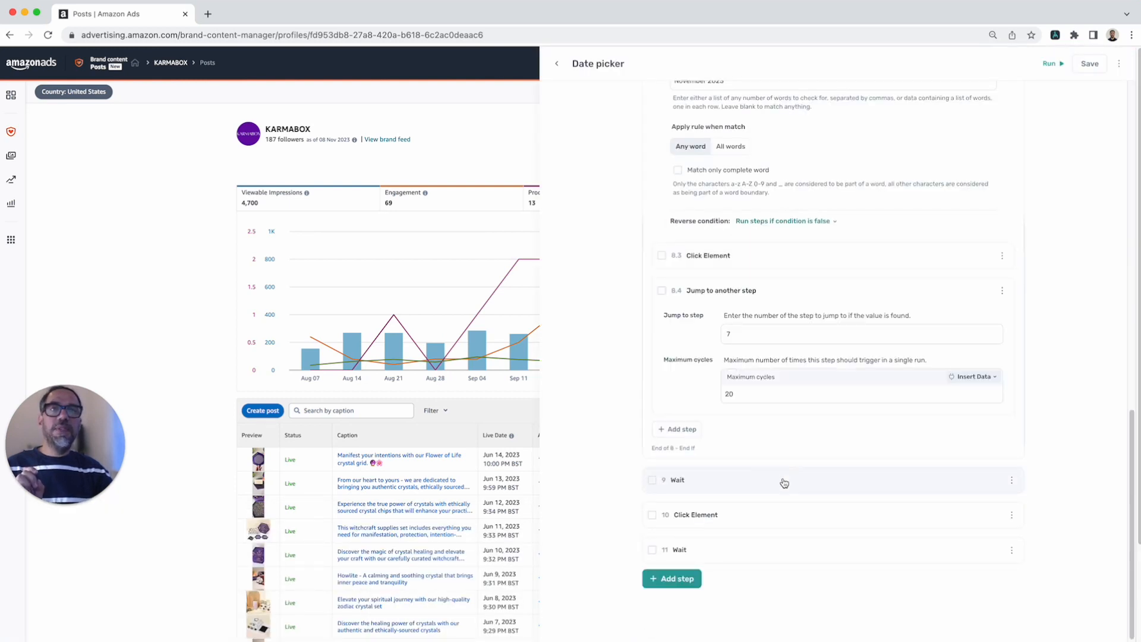
scroll(777, 479, up, 1)
scroll(761, 428, up, 1)
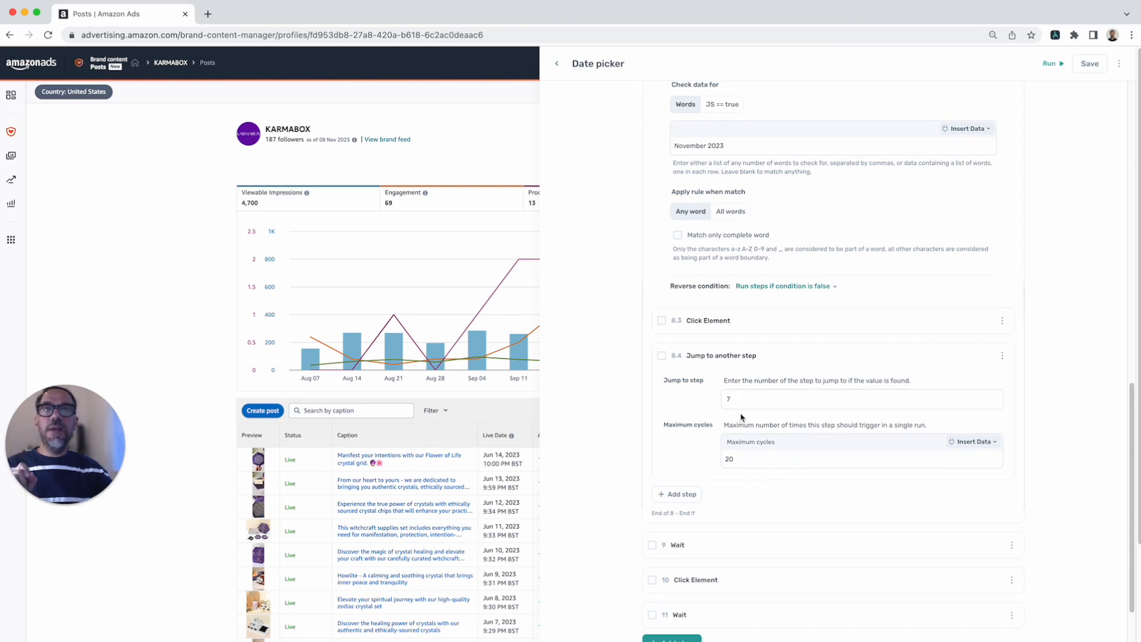
scroll(742, 416, up, 5)
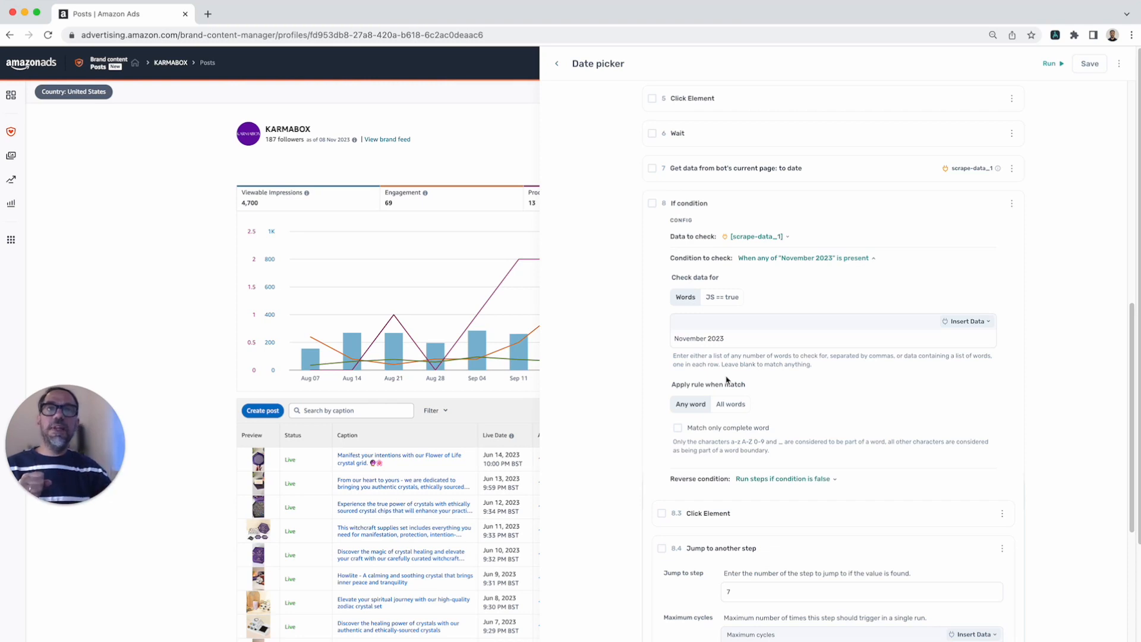
scroll(729, 545, down, 4)
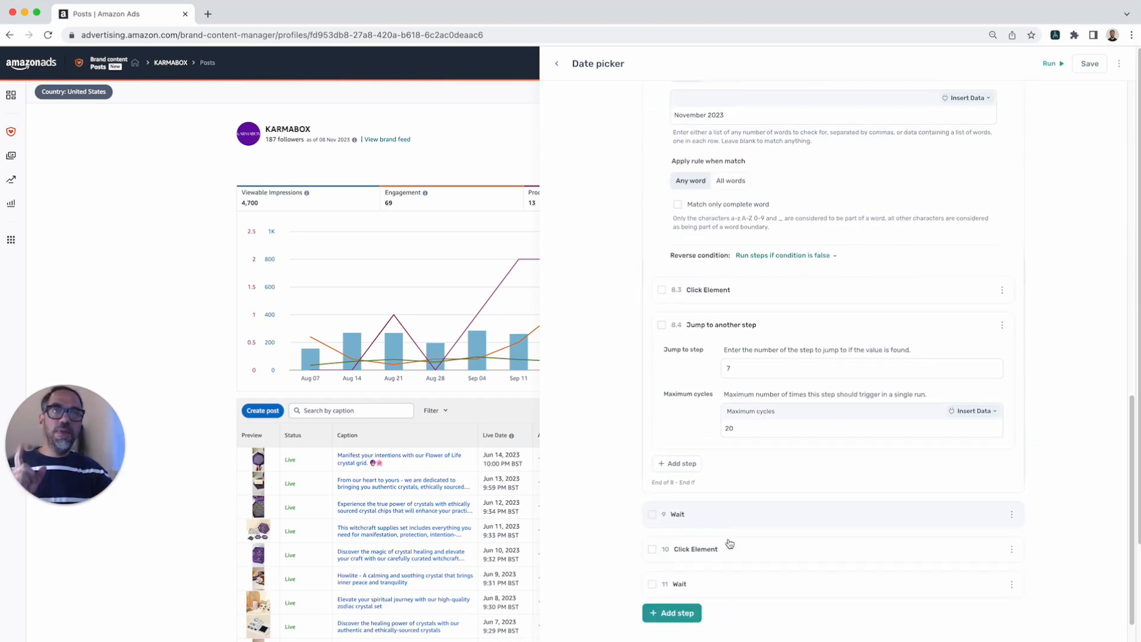
scroll(759, 397, up, 1)
scroll(759, 396, up, 4)
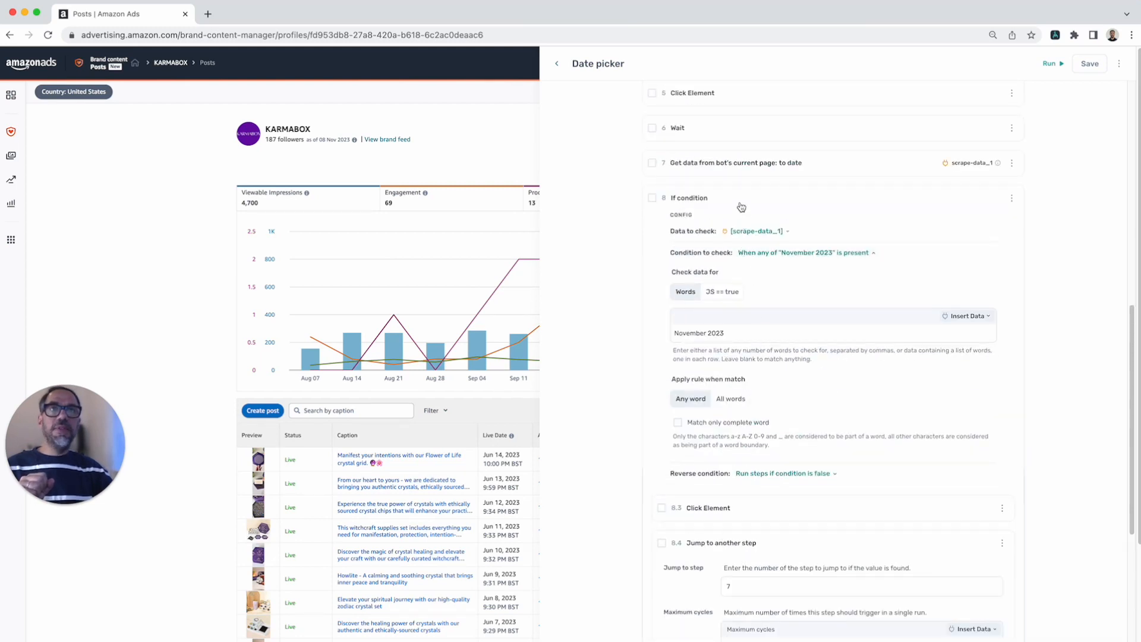
Collapse step 8, expand step 10's Click Element and examine its custom end-date selector, closing the selection without changes.
click(739, 202)
click(767, 514)
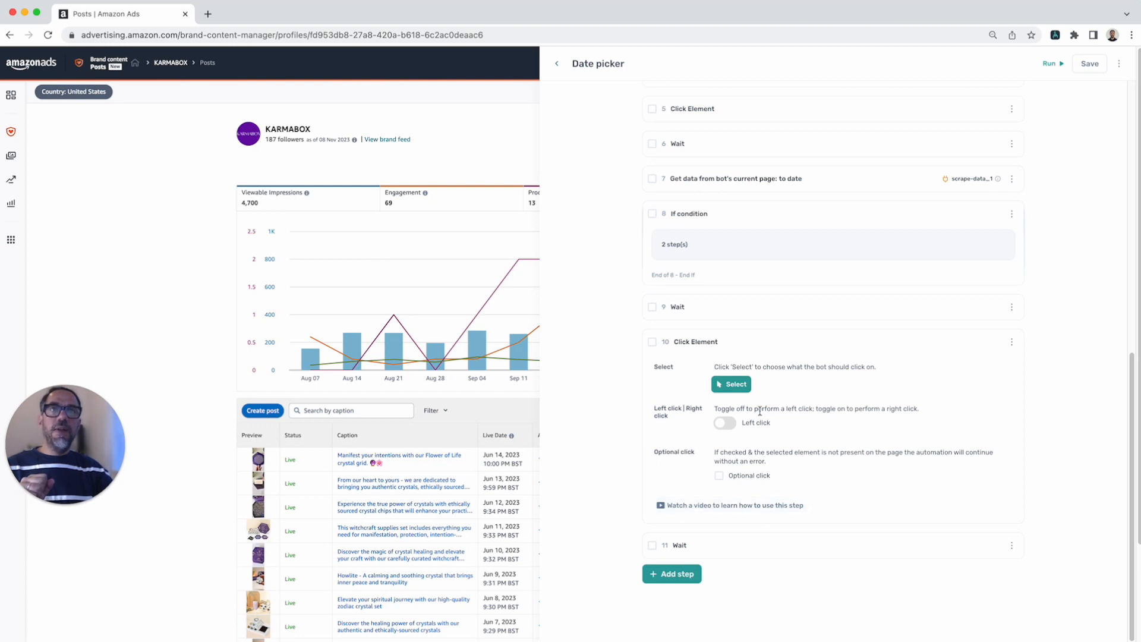
click(736, 387)
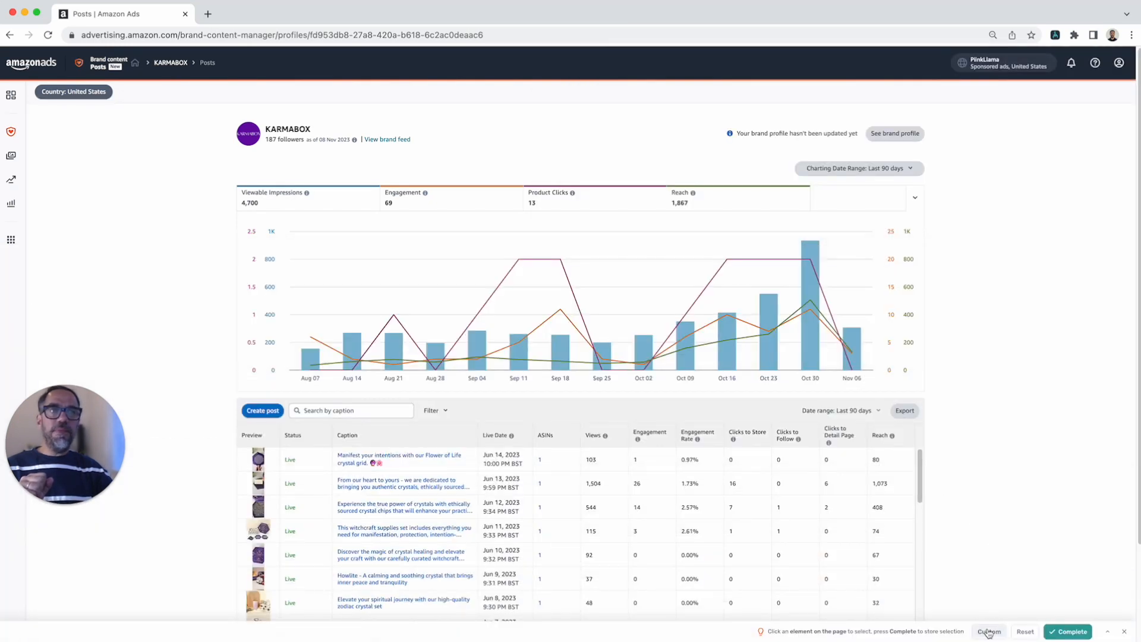
click(990, 631)
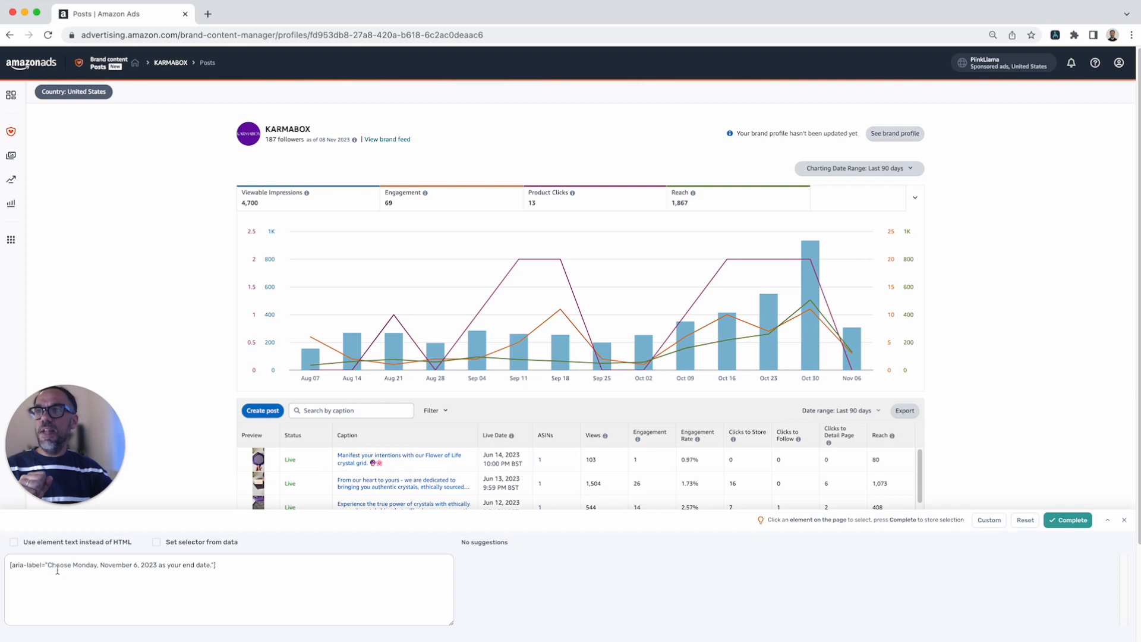
drag(47, 565, 166, 566)
click(182, 568)
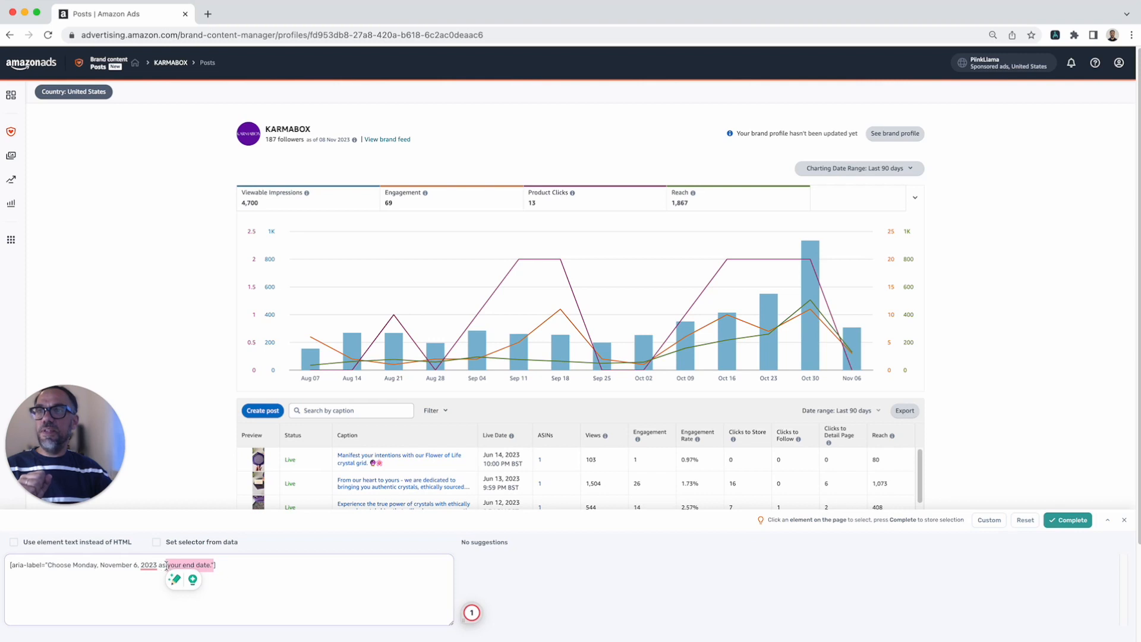
click(166, 565)
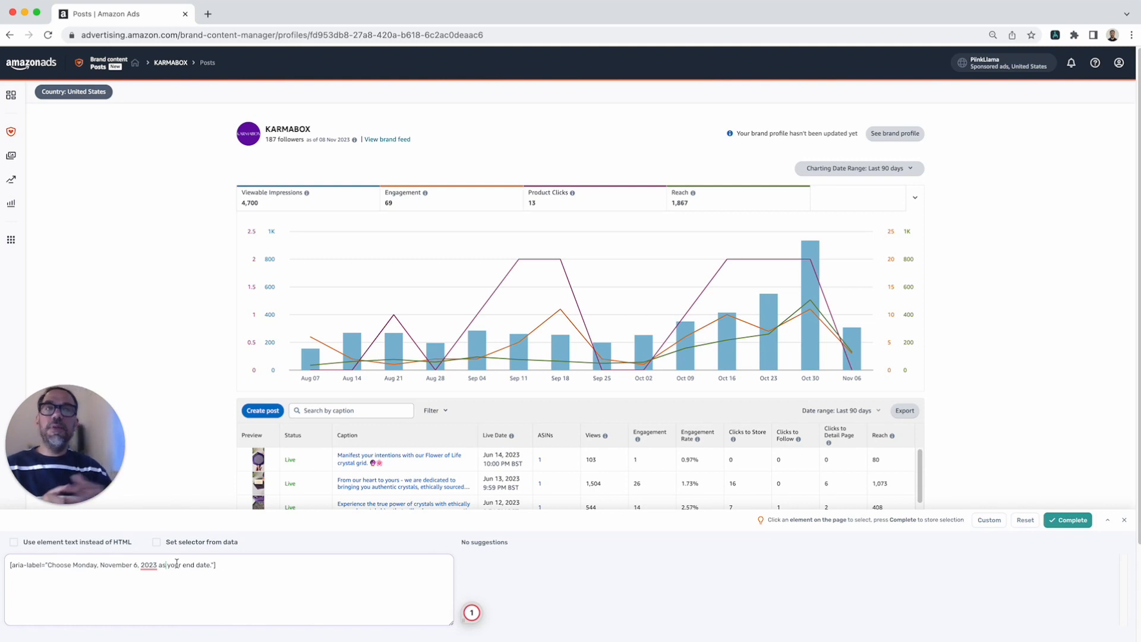
click(1123, 524)
Run the Date picker automation with the desktop app despite having no output step, and move the automated browser window fully into view.
scroll(830, 475, up, 3)
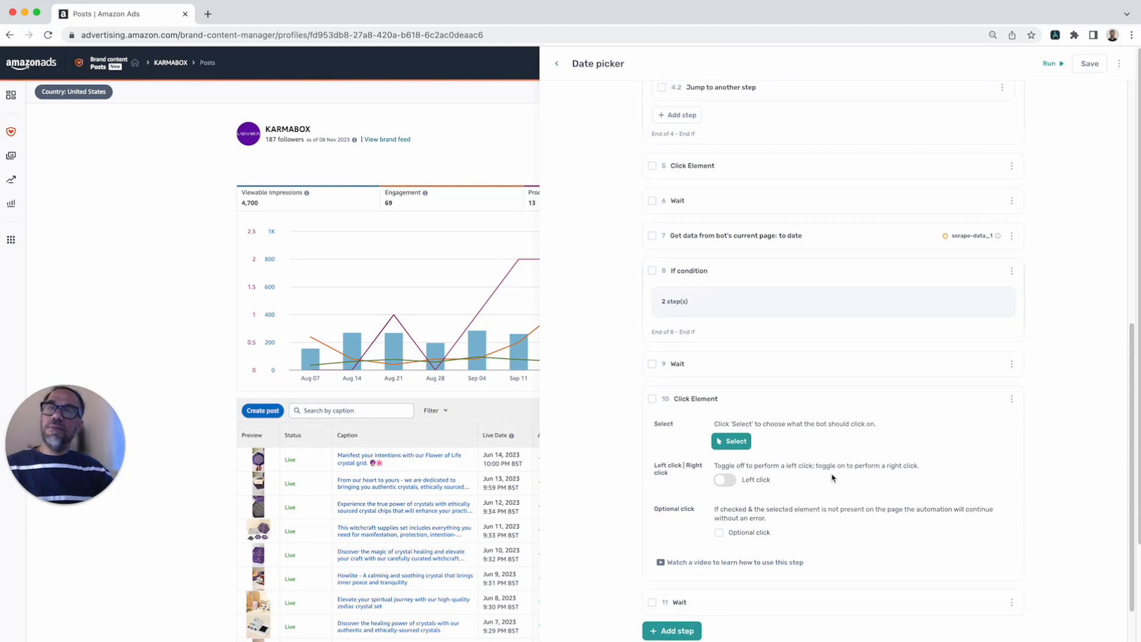
scroll(831, 456, up, 8)
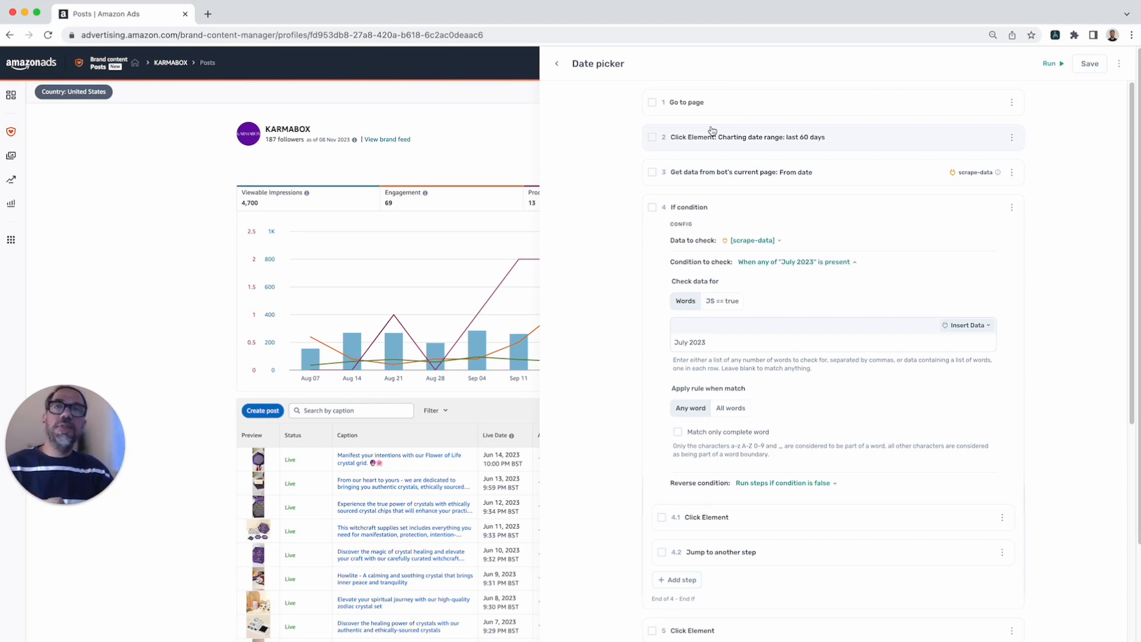
click(1049, 62)
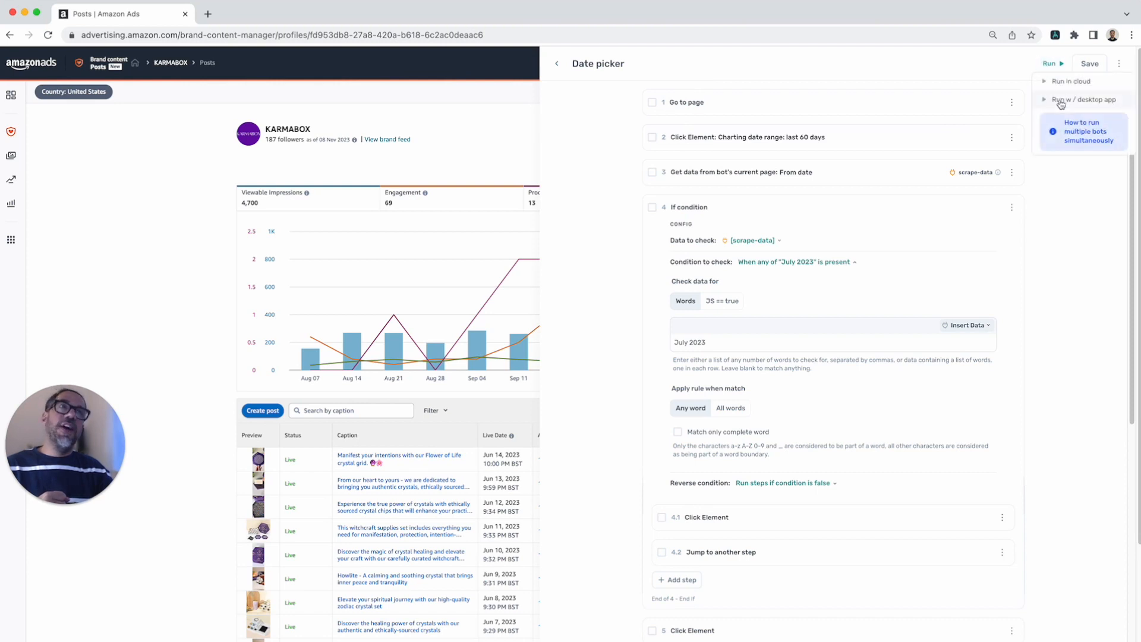
click(1057, 101)
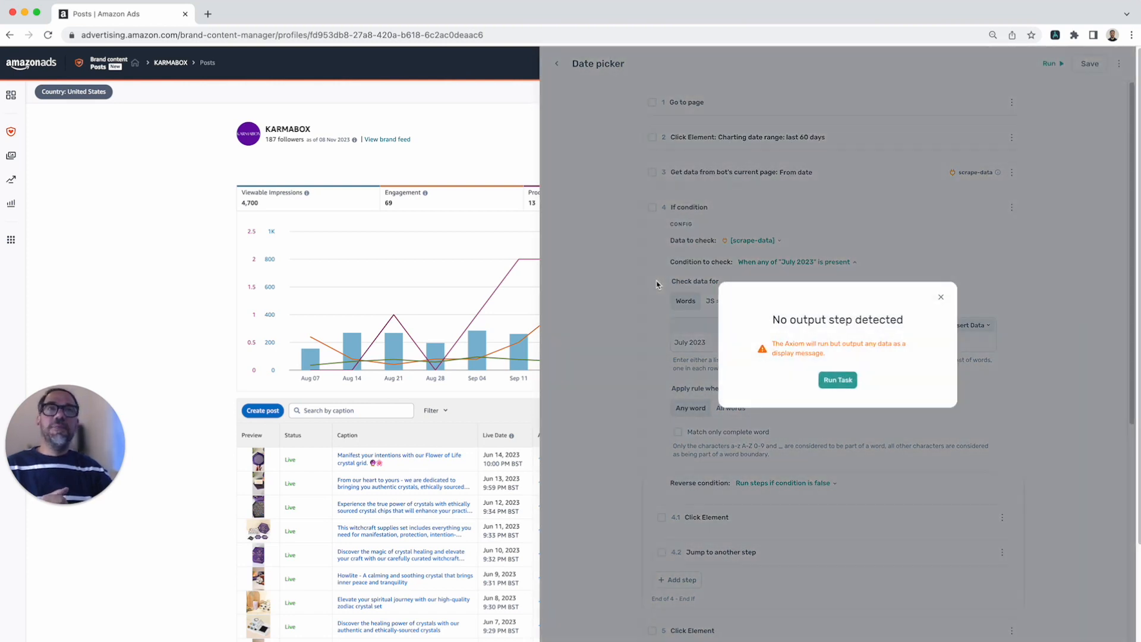
click(825, 384)
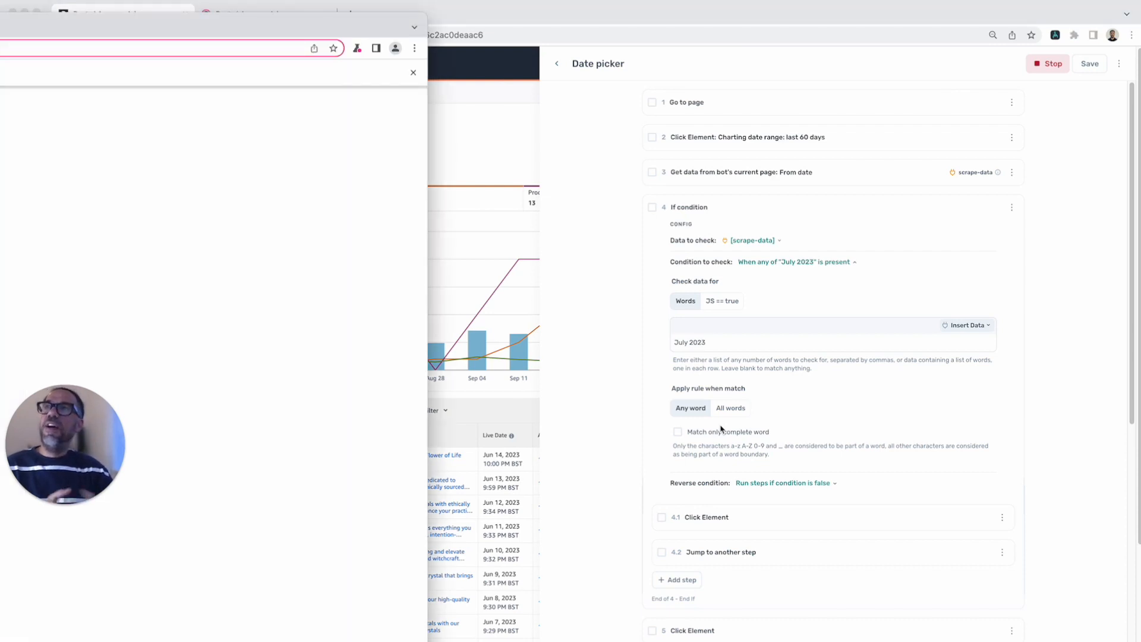
drag(216, 37, 600, 28)
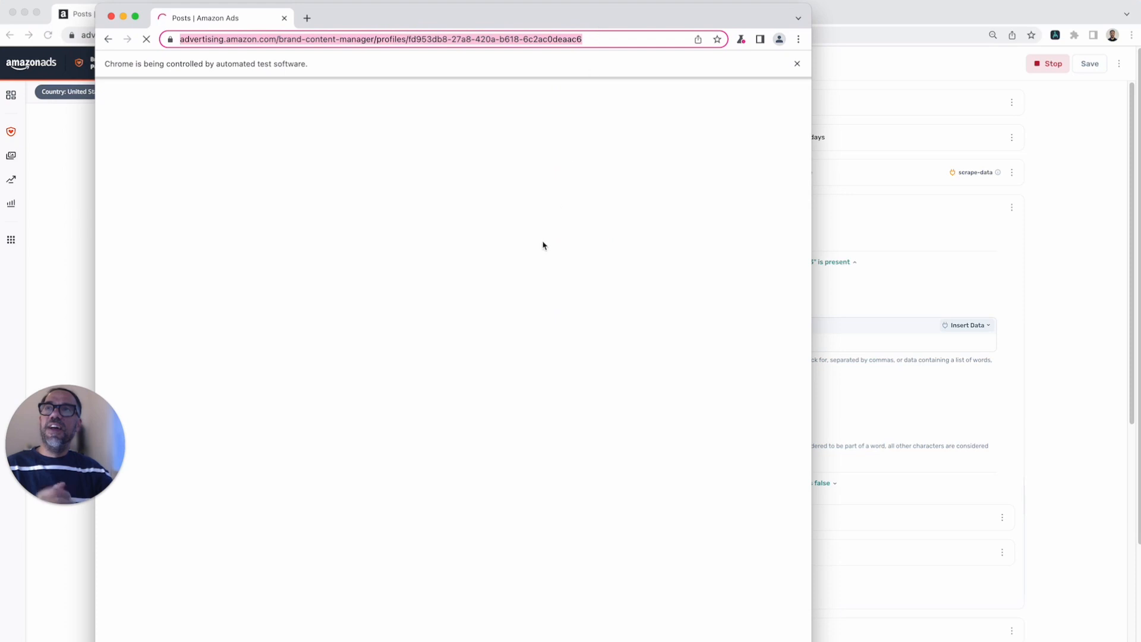